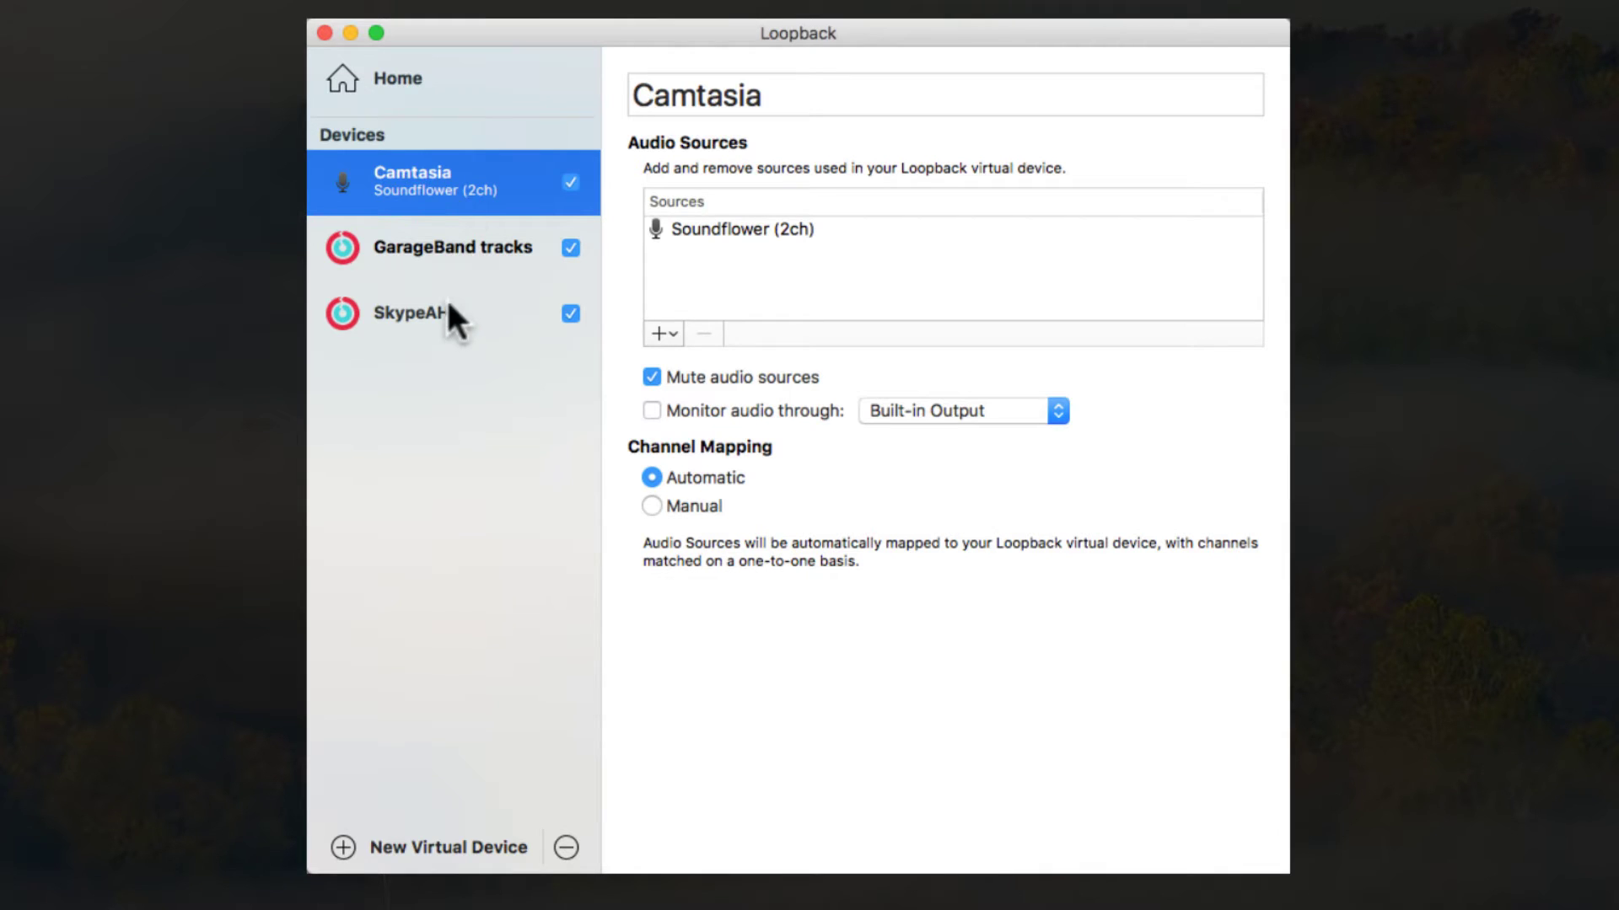
Review the settings of the existing SkypeAH, GarageBand tracks and Camtasia devices
click(439, 315)
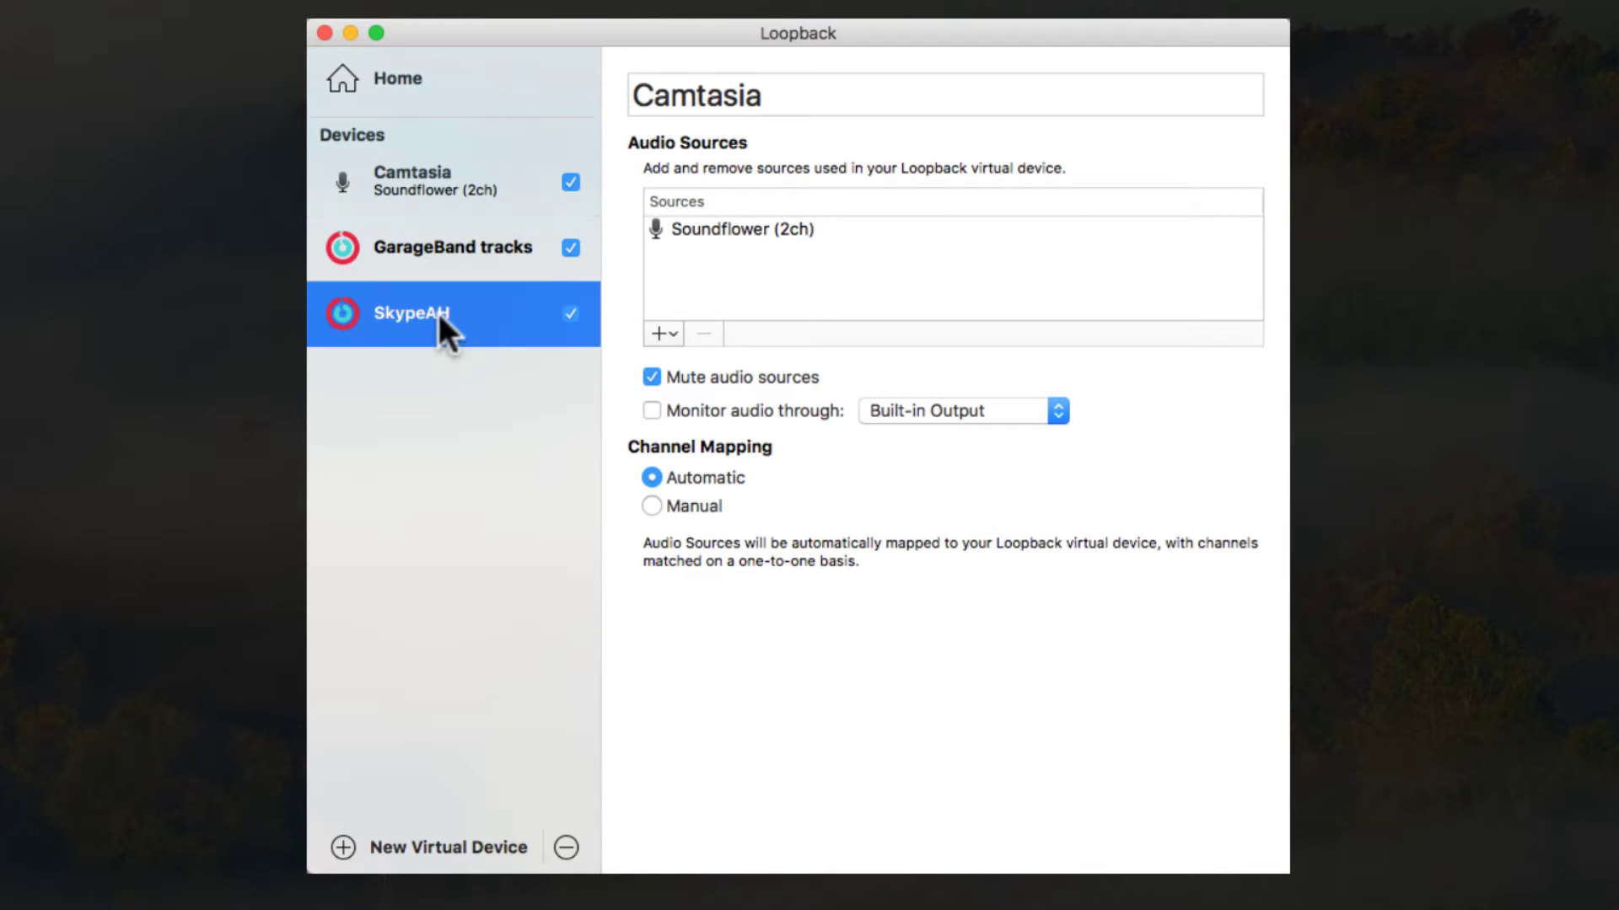
click(443, 250)
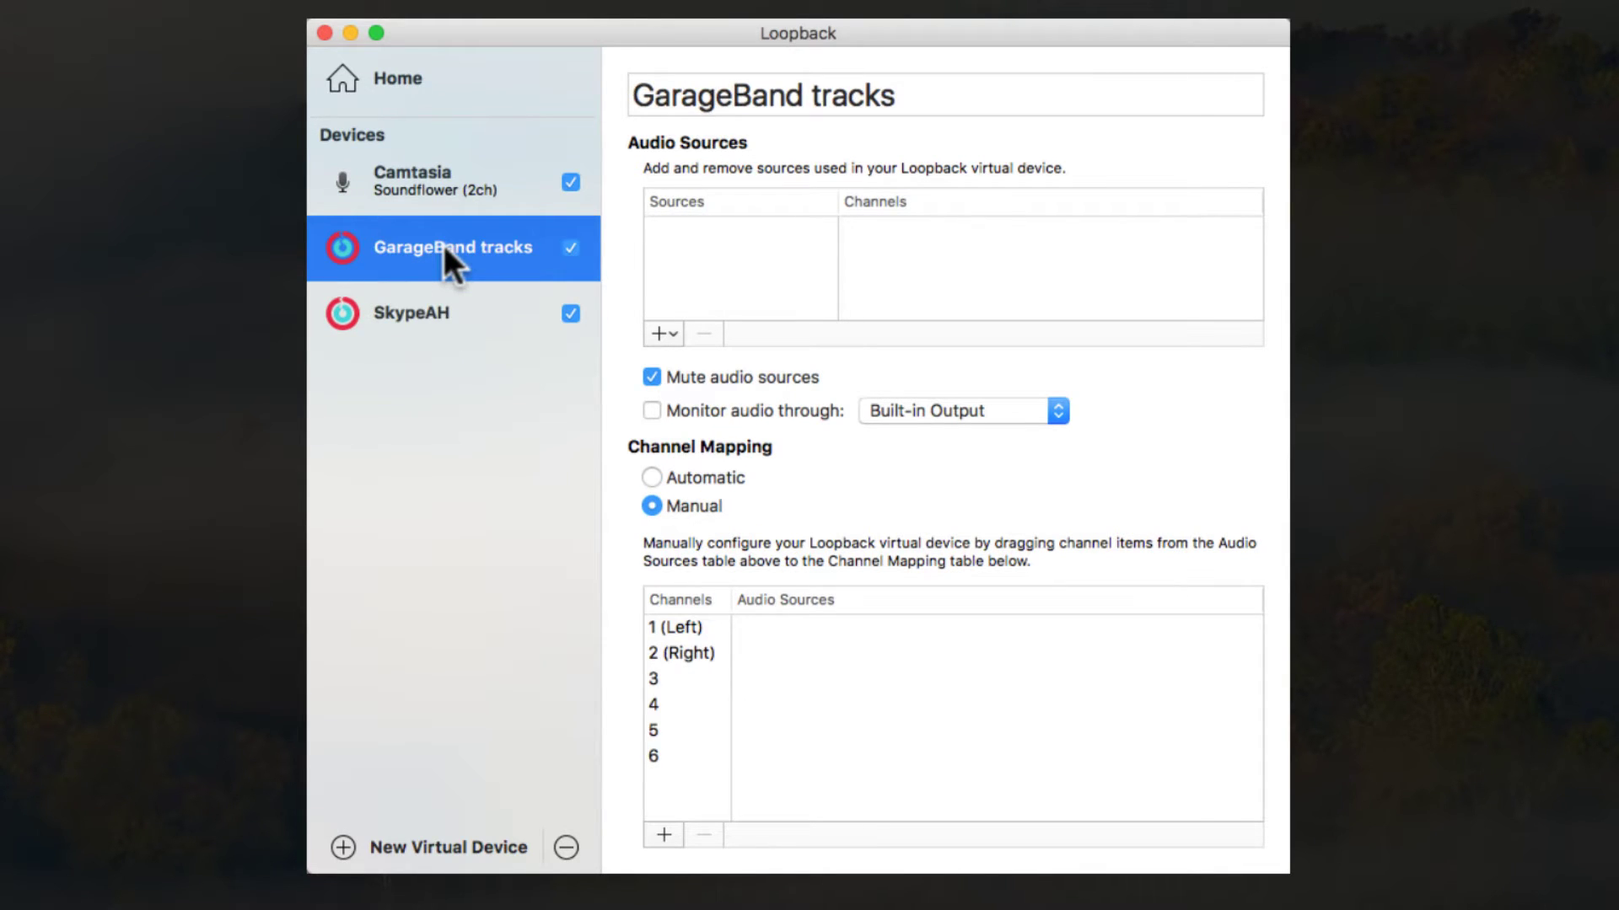
click(437, 187)
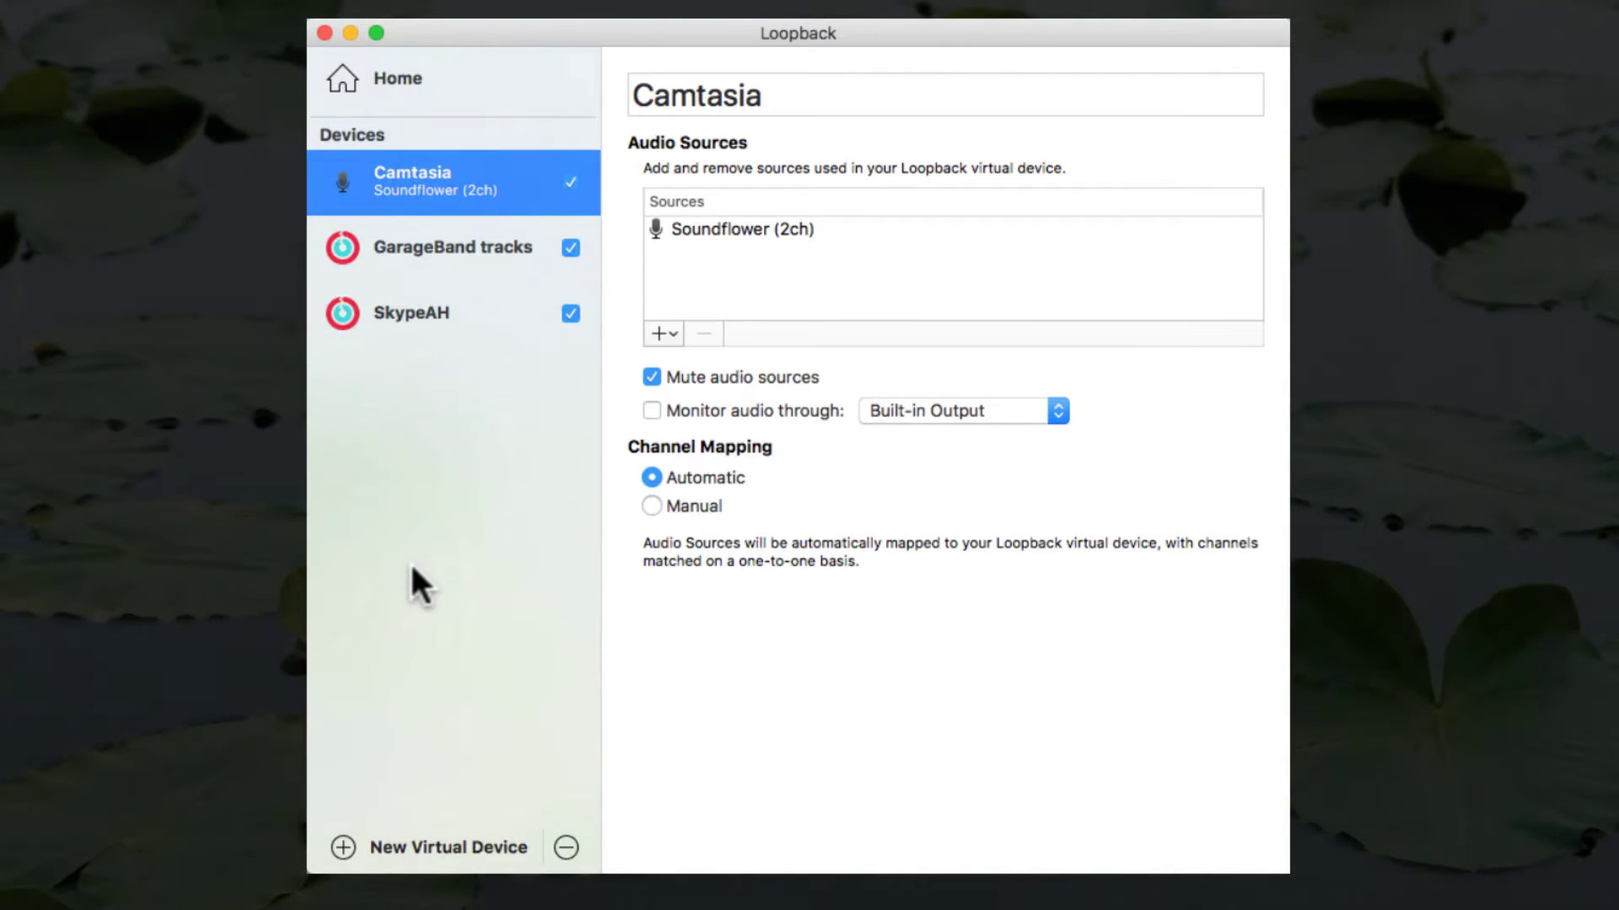
Create a new Loopback virtual device and rename it DAW
click(343, 847)
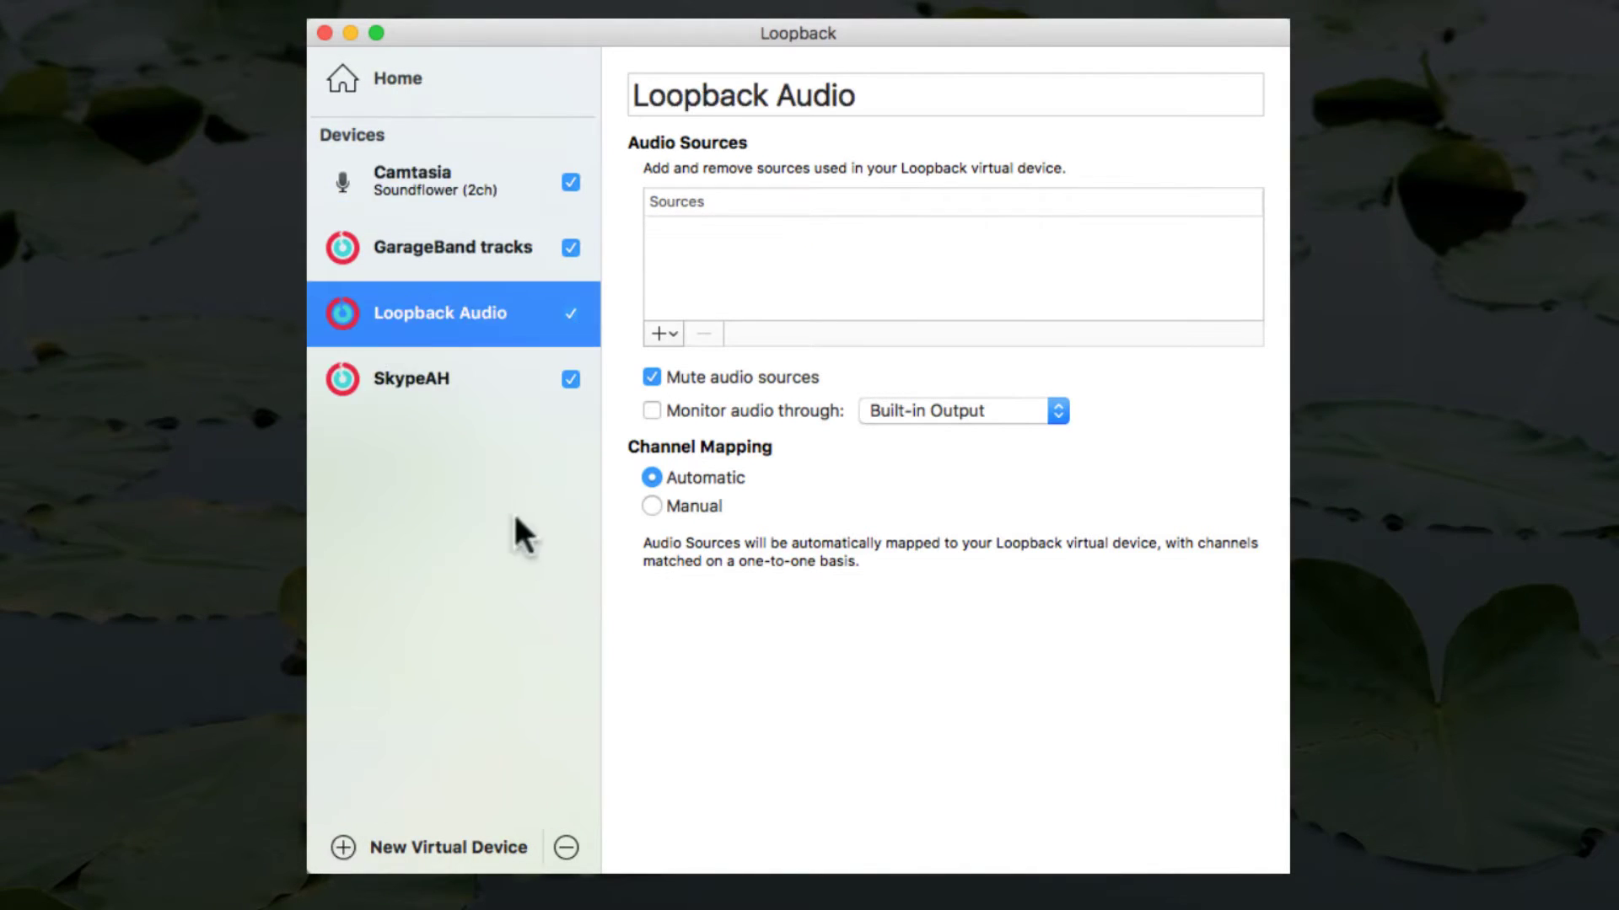
drag(865, 97, 616, 92)
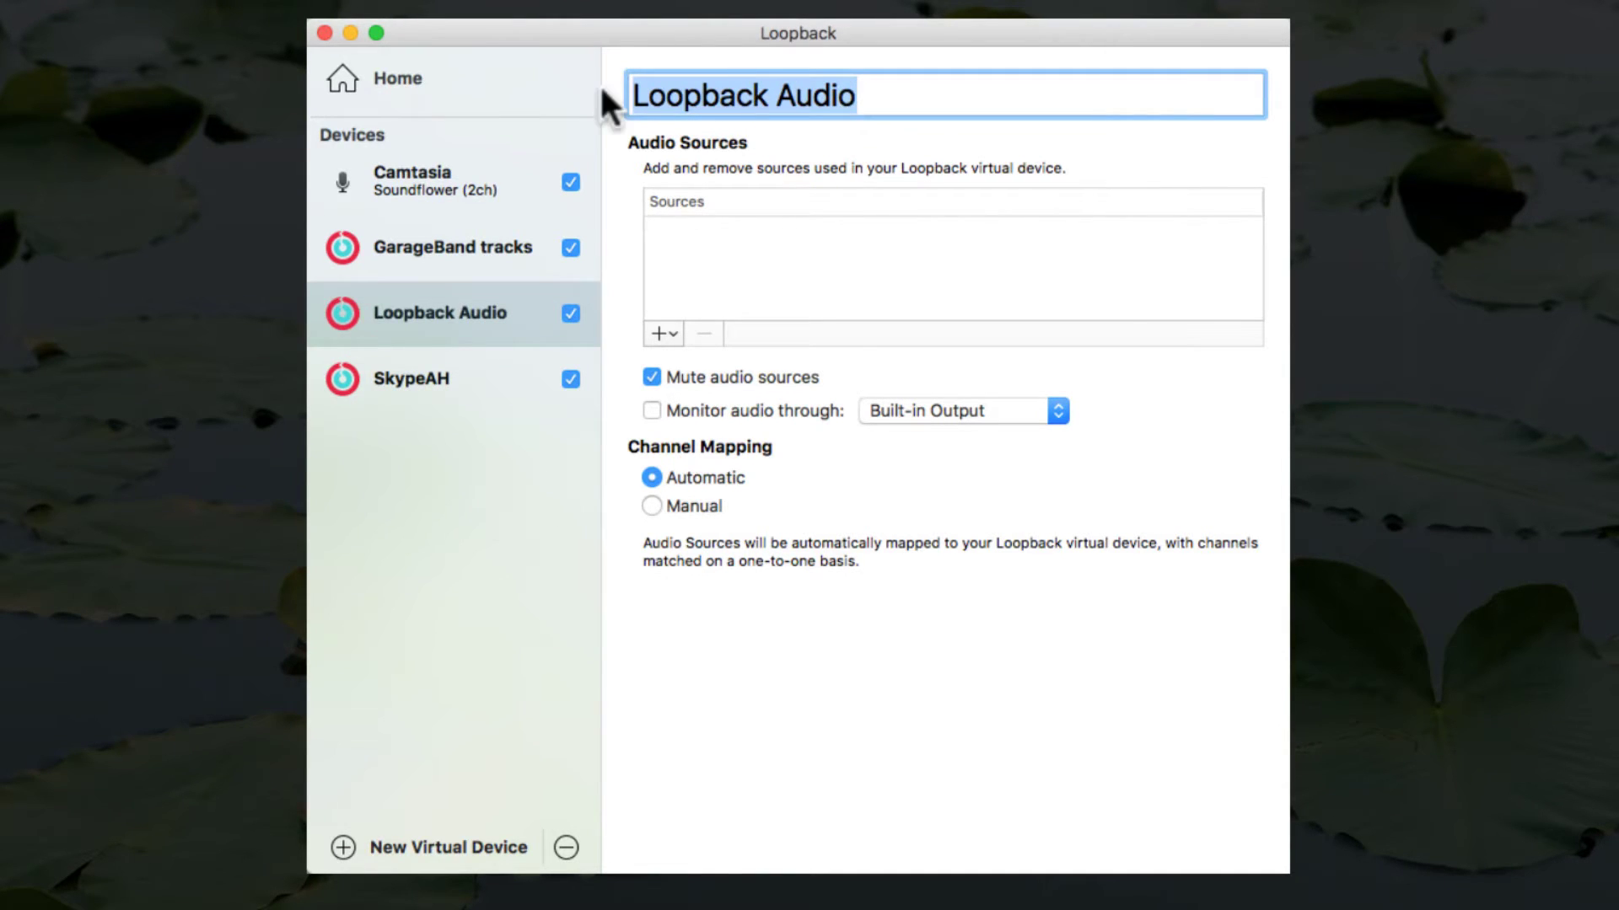
text(DAW)
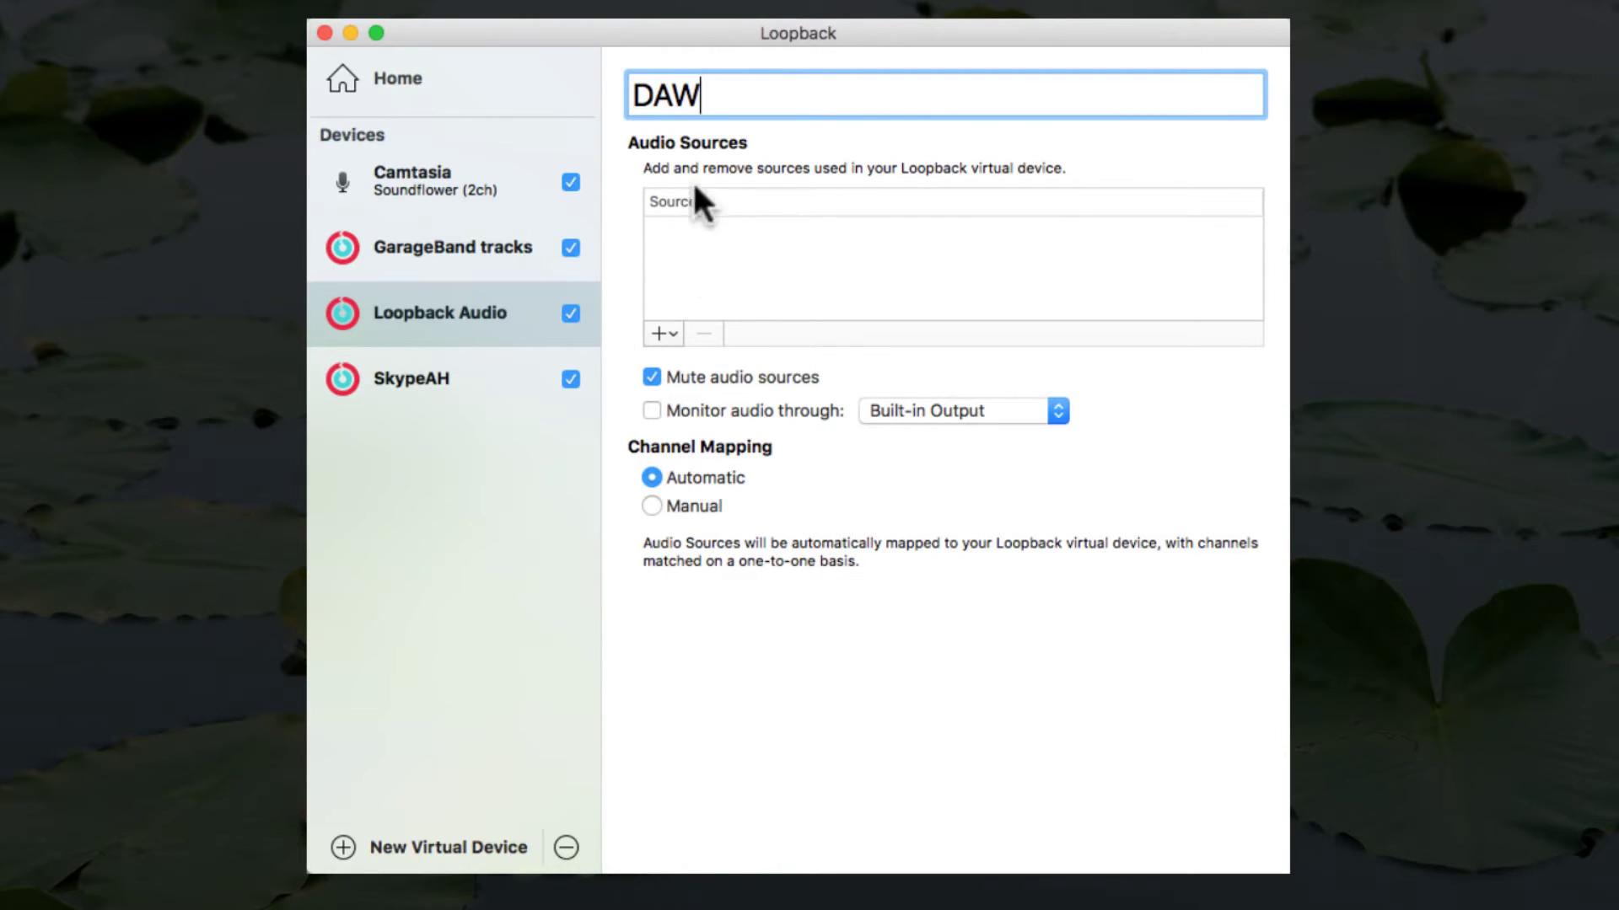
key(Return)
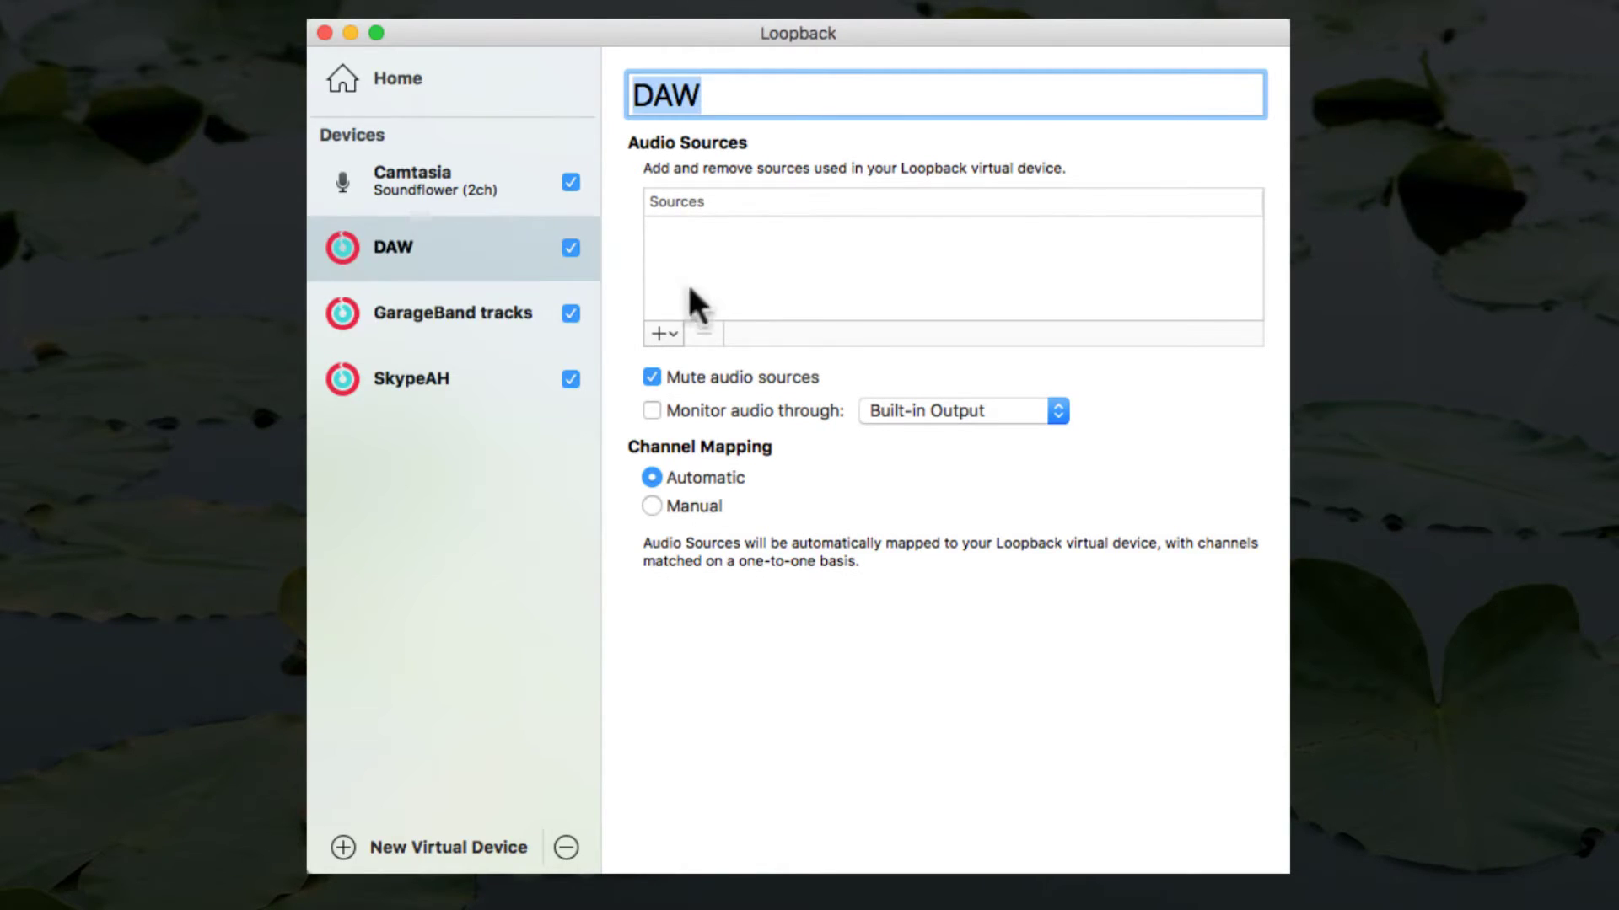
click(659, 333)
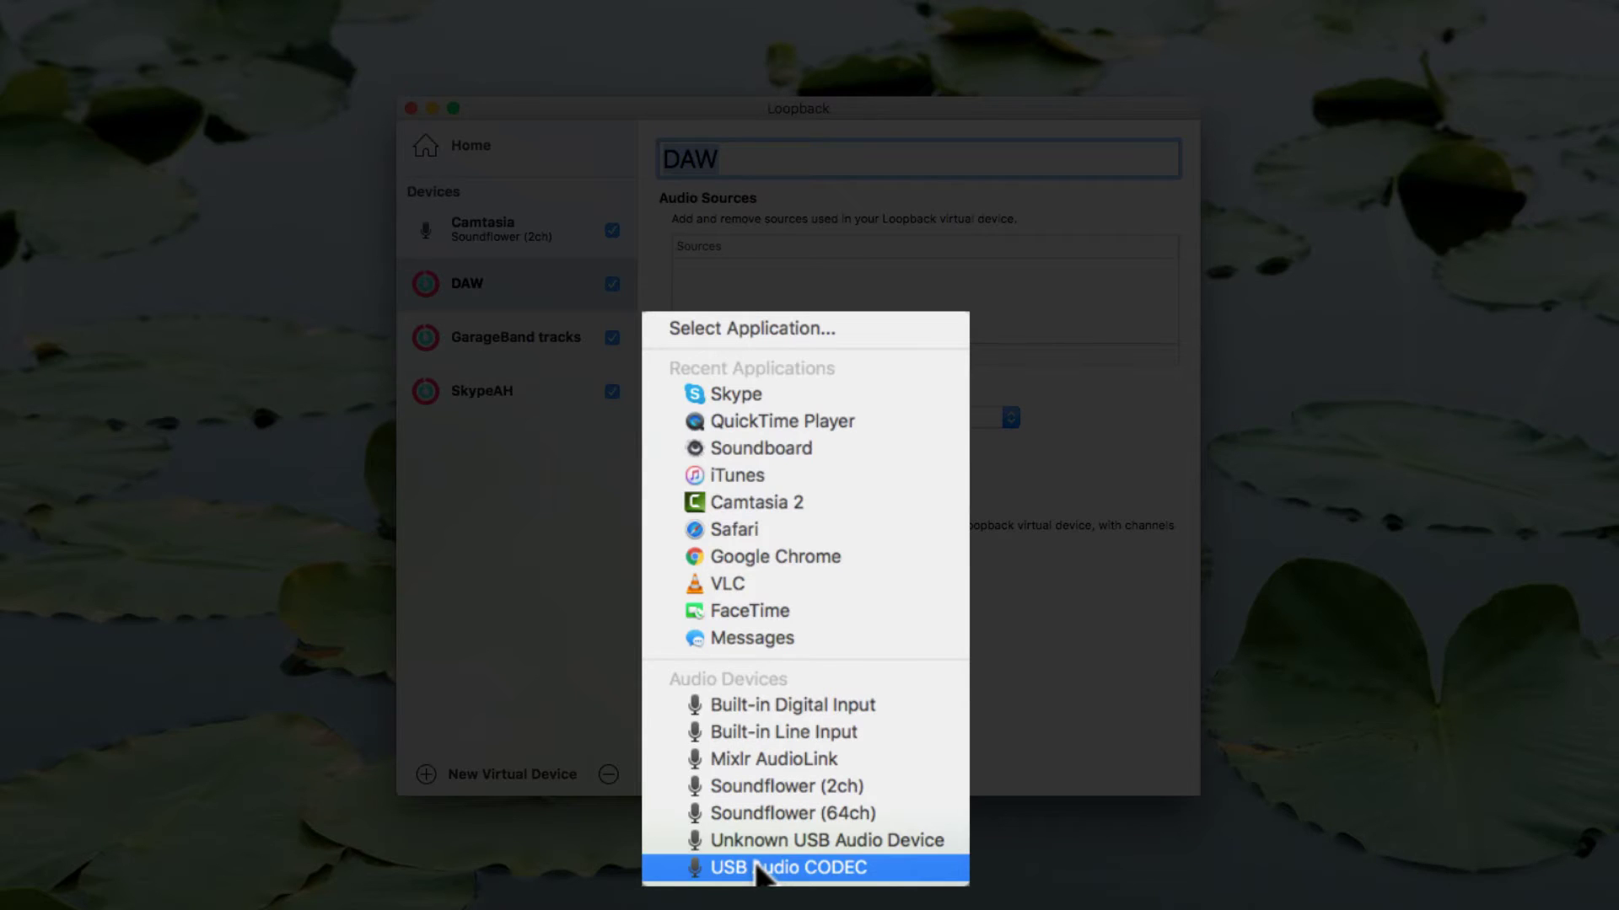
Add USB Audio CODEC, Skype, QuickTime Player, Soundboard and iTunes as DAW's sources
click(756, 866)
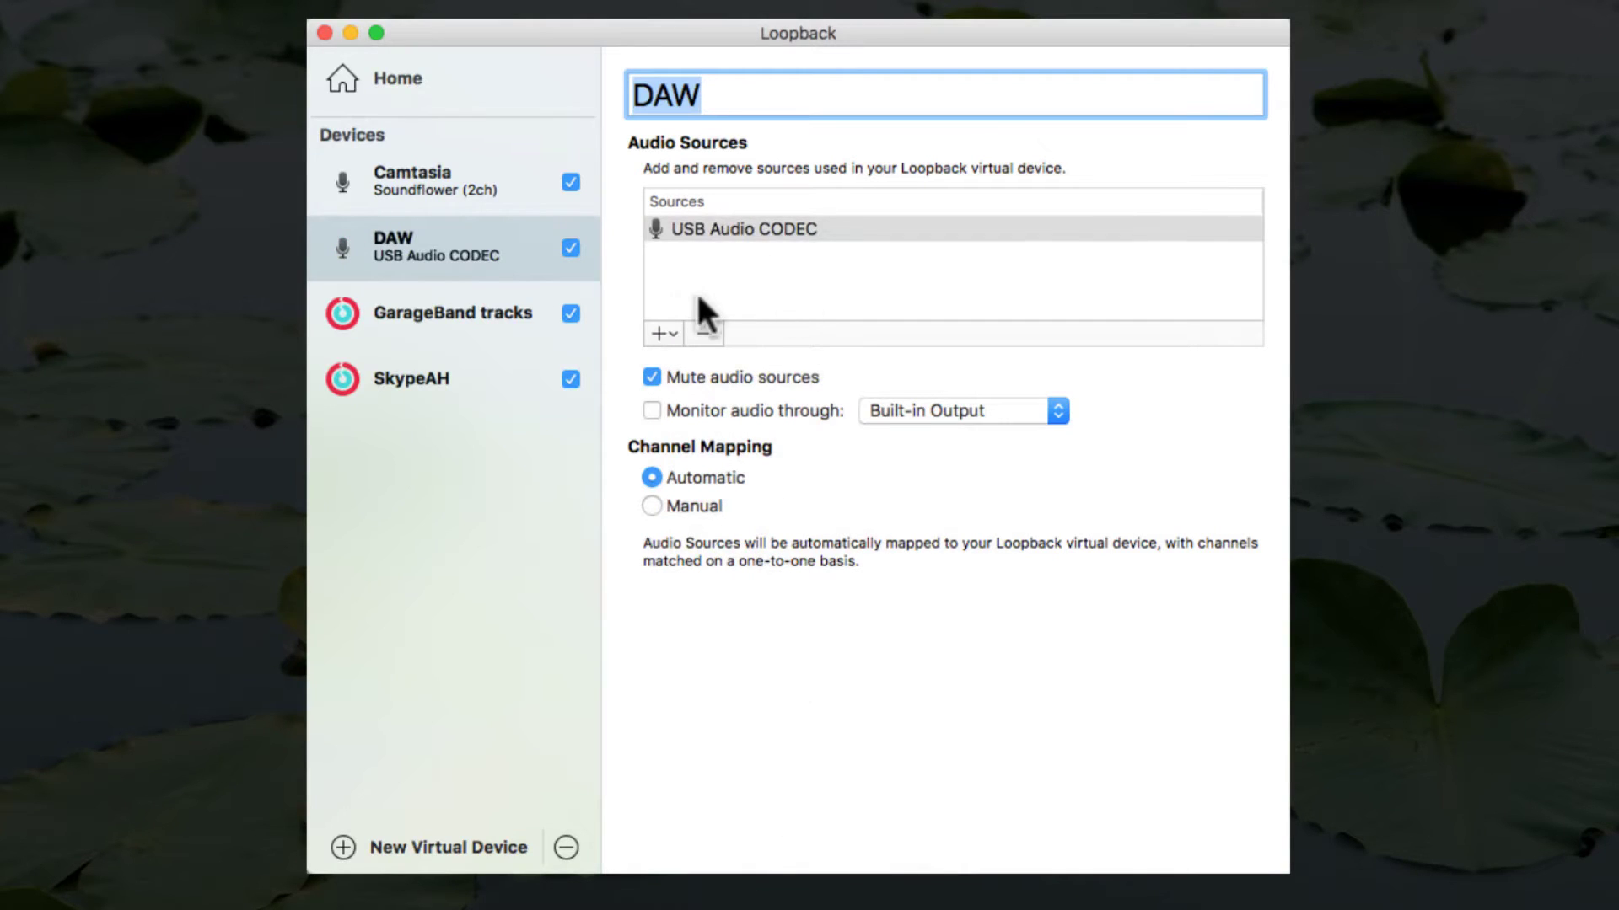
click(659, 332)
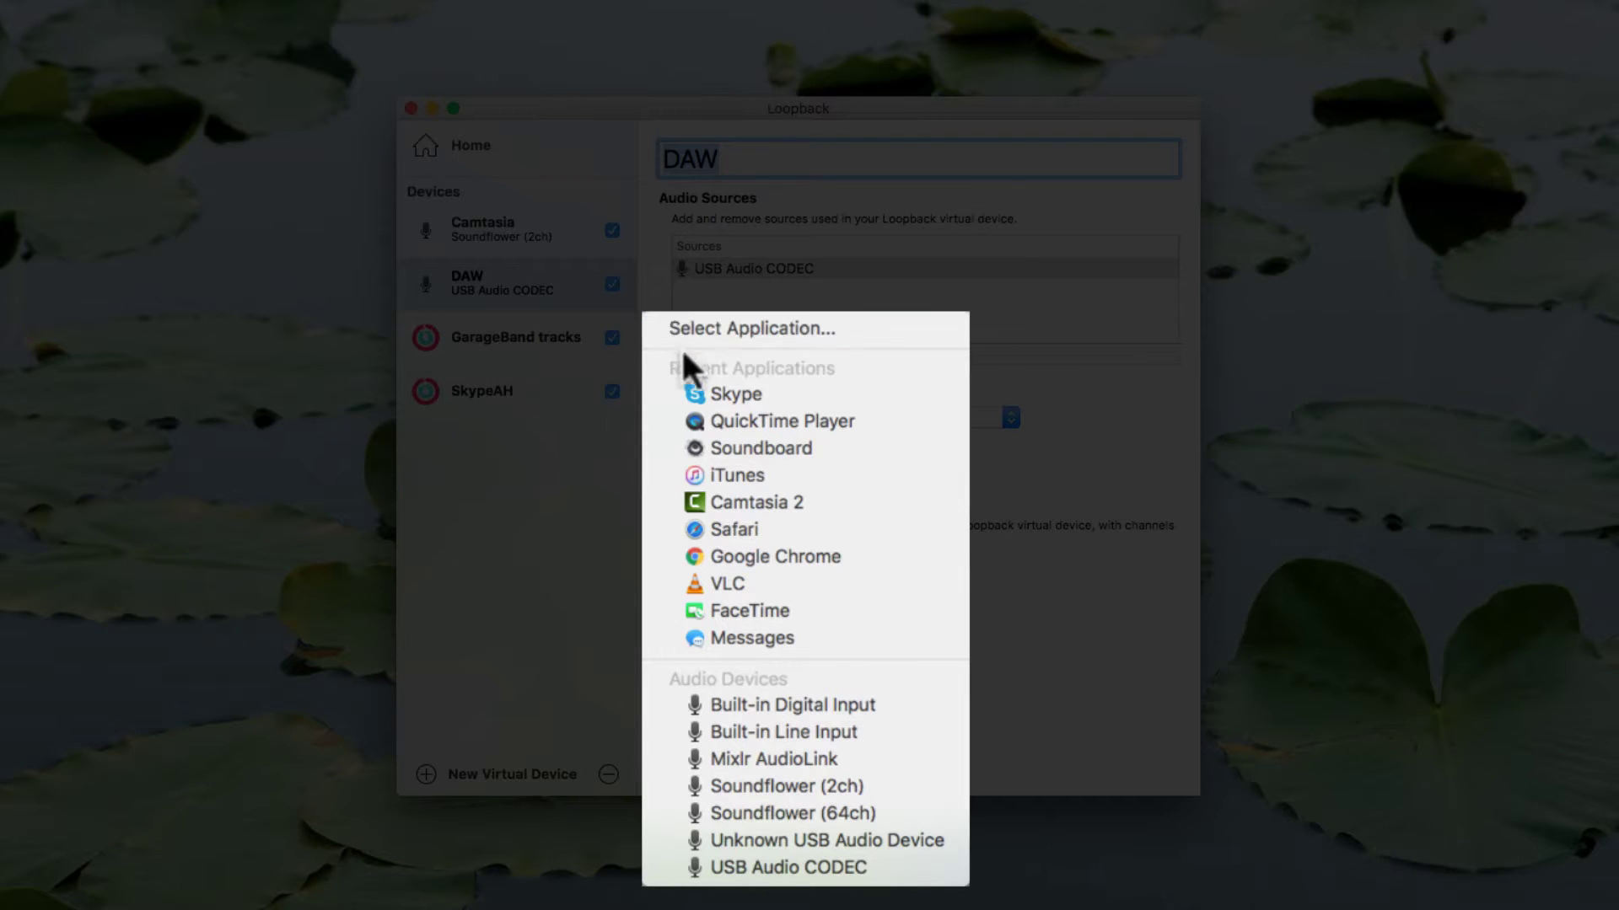
click(705, 393)
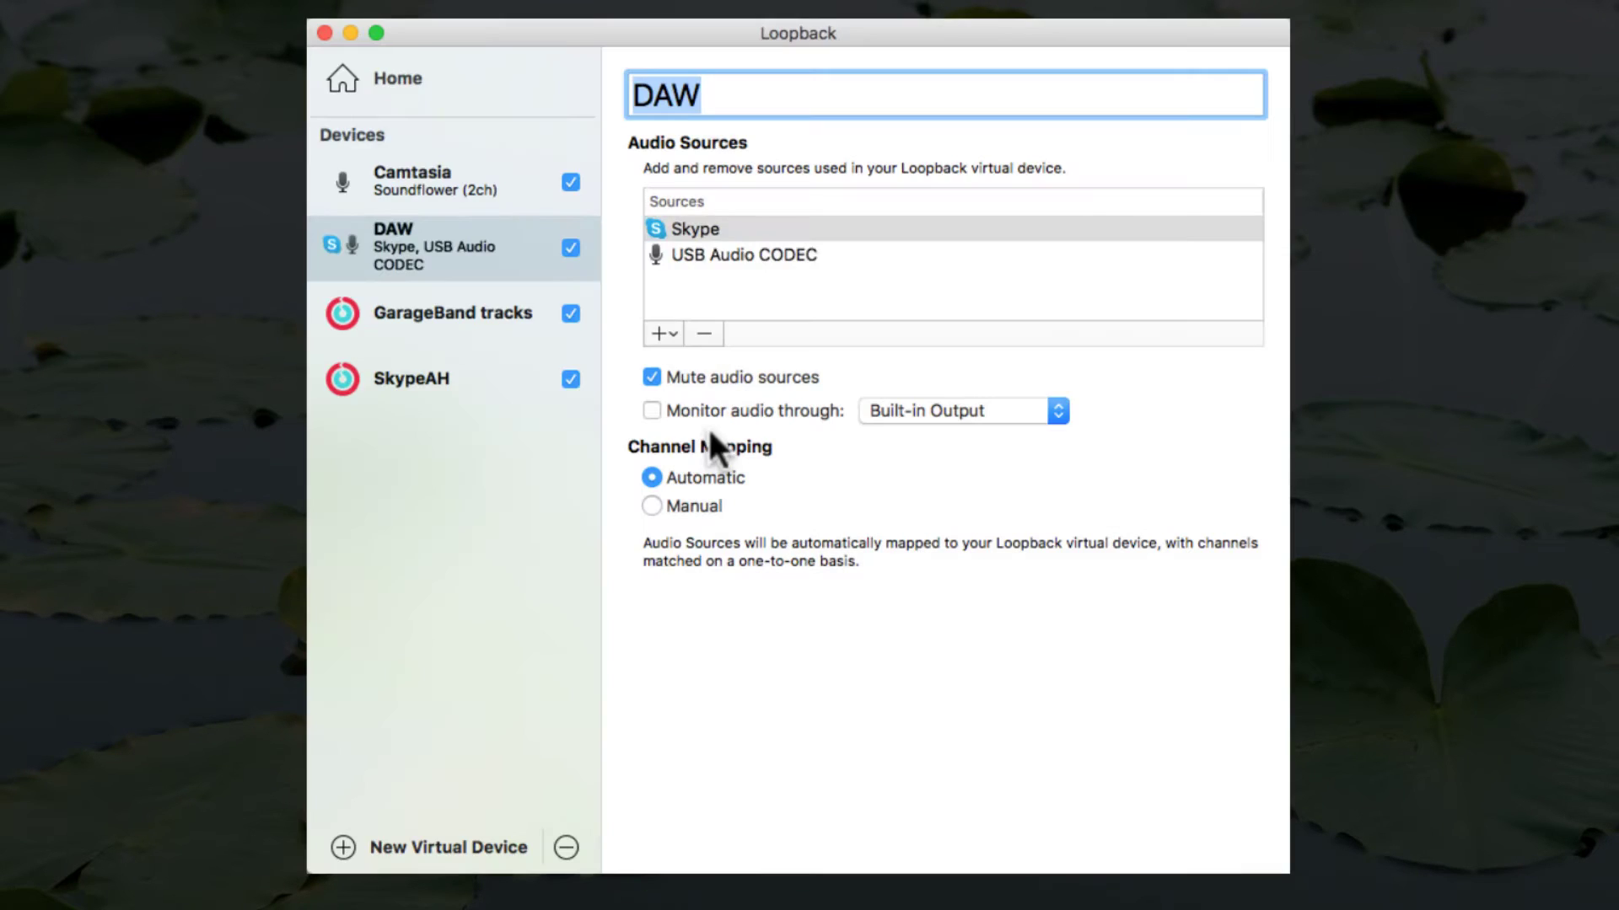
click(662, 334)
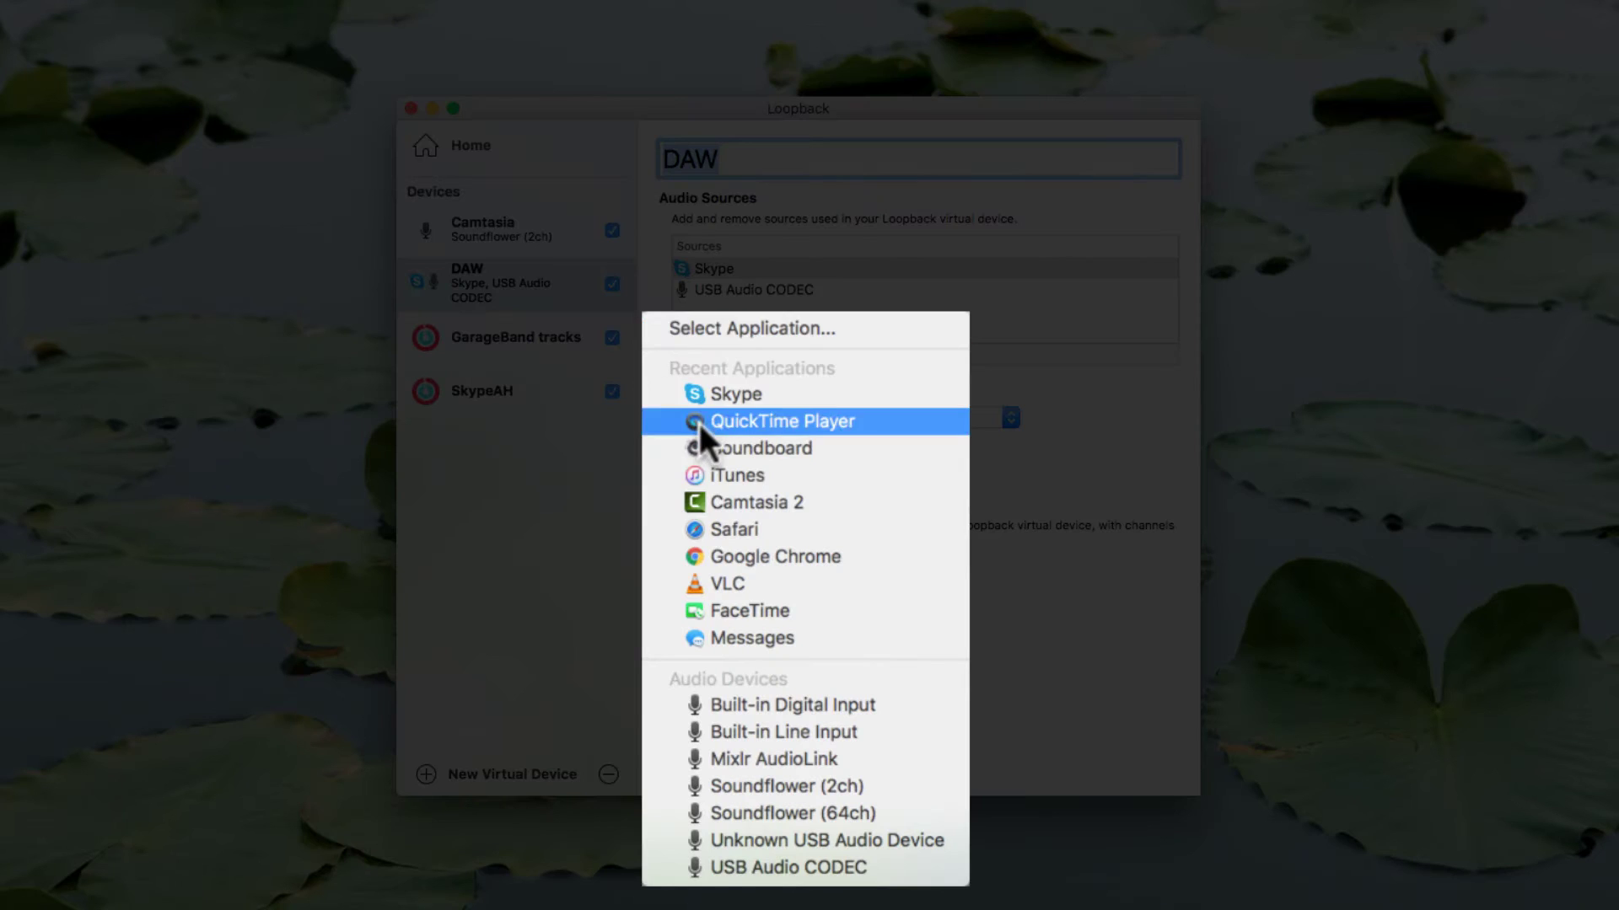
click(703, 421)
click(677, 349)
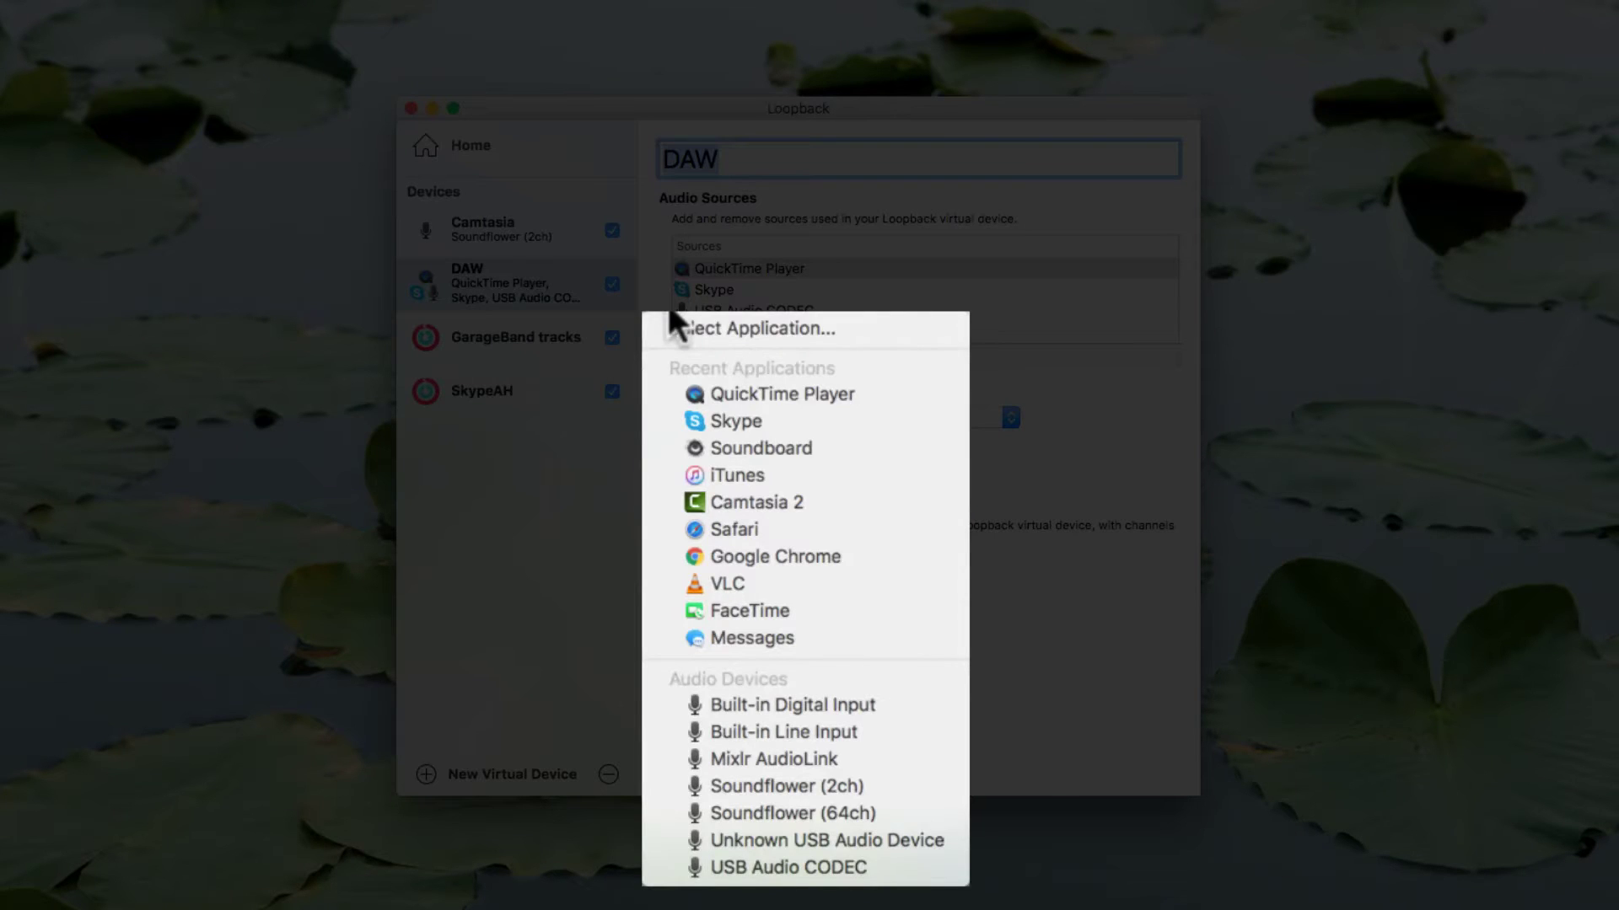
click(697, 440)
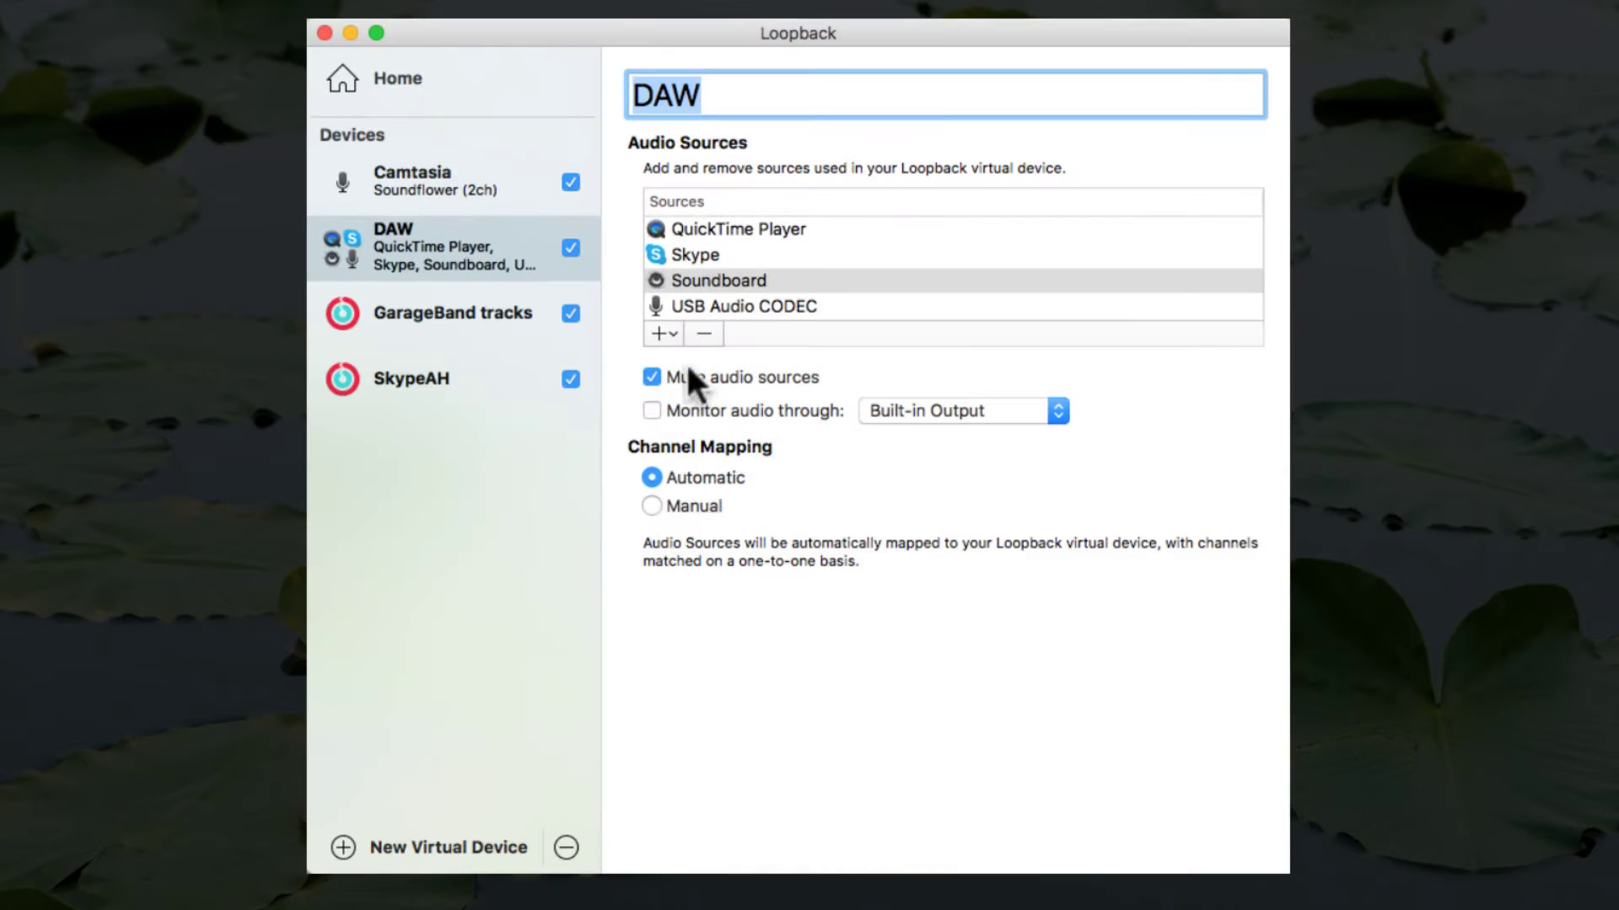
click(672, 334)
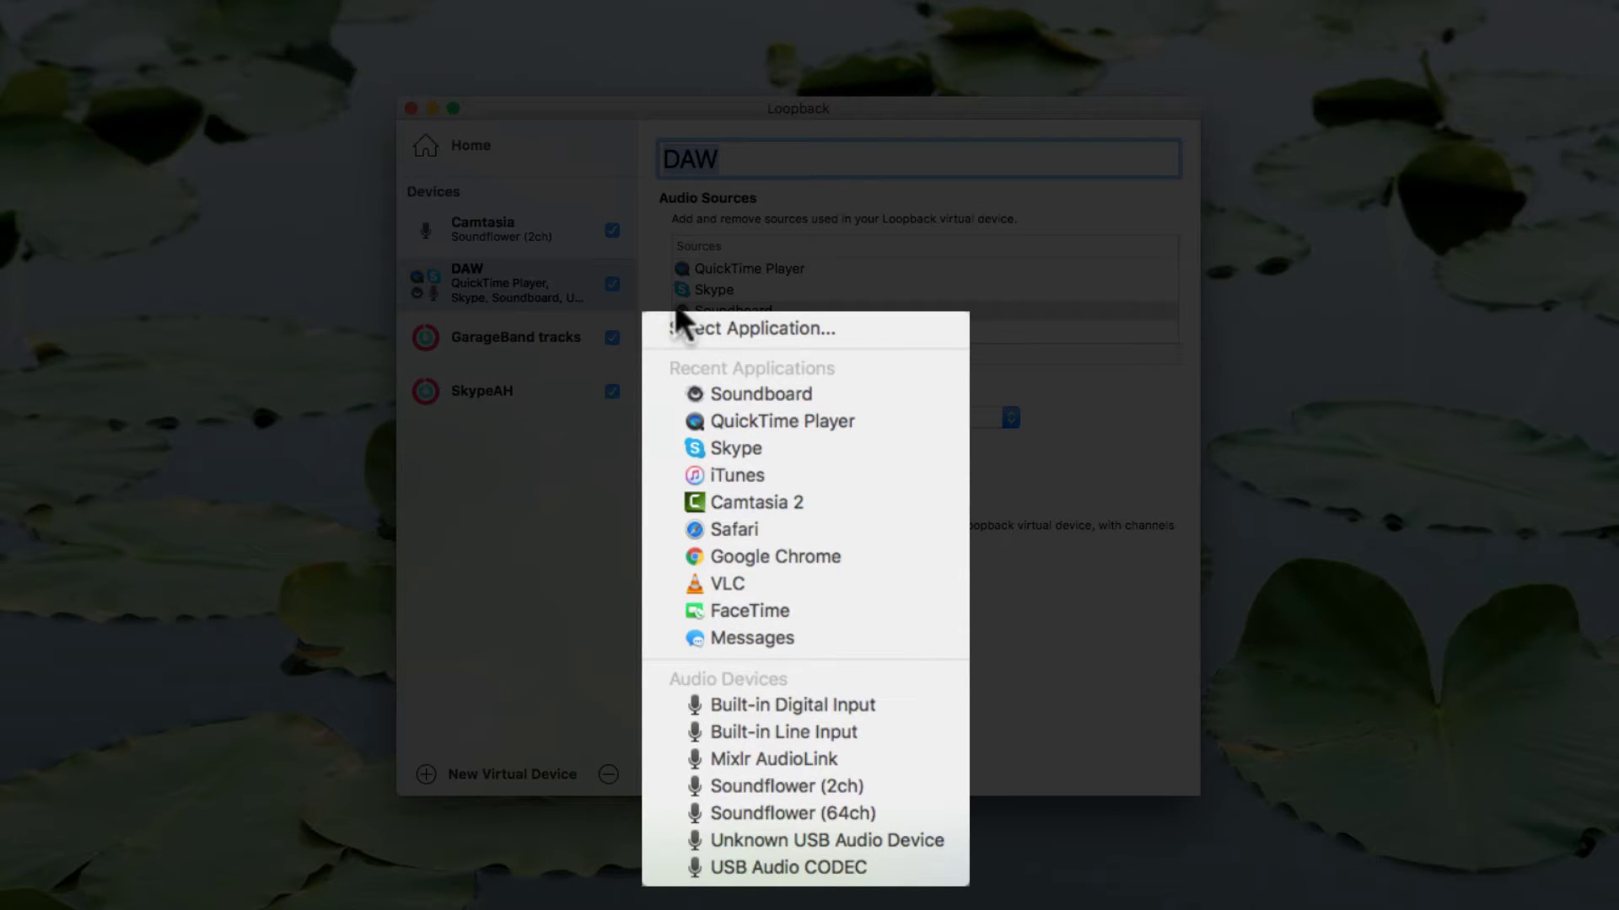
click(734, 475)
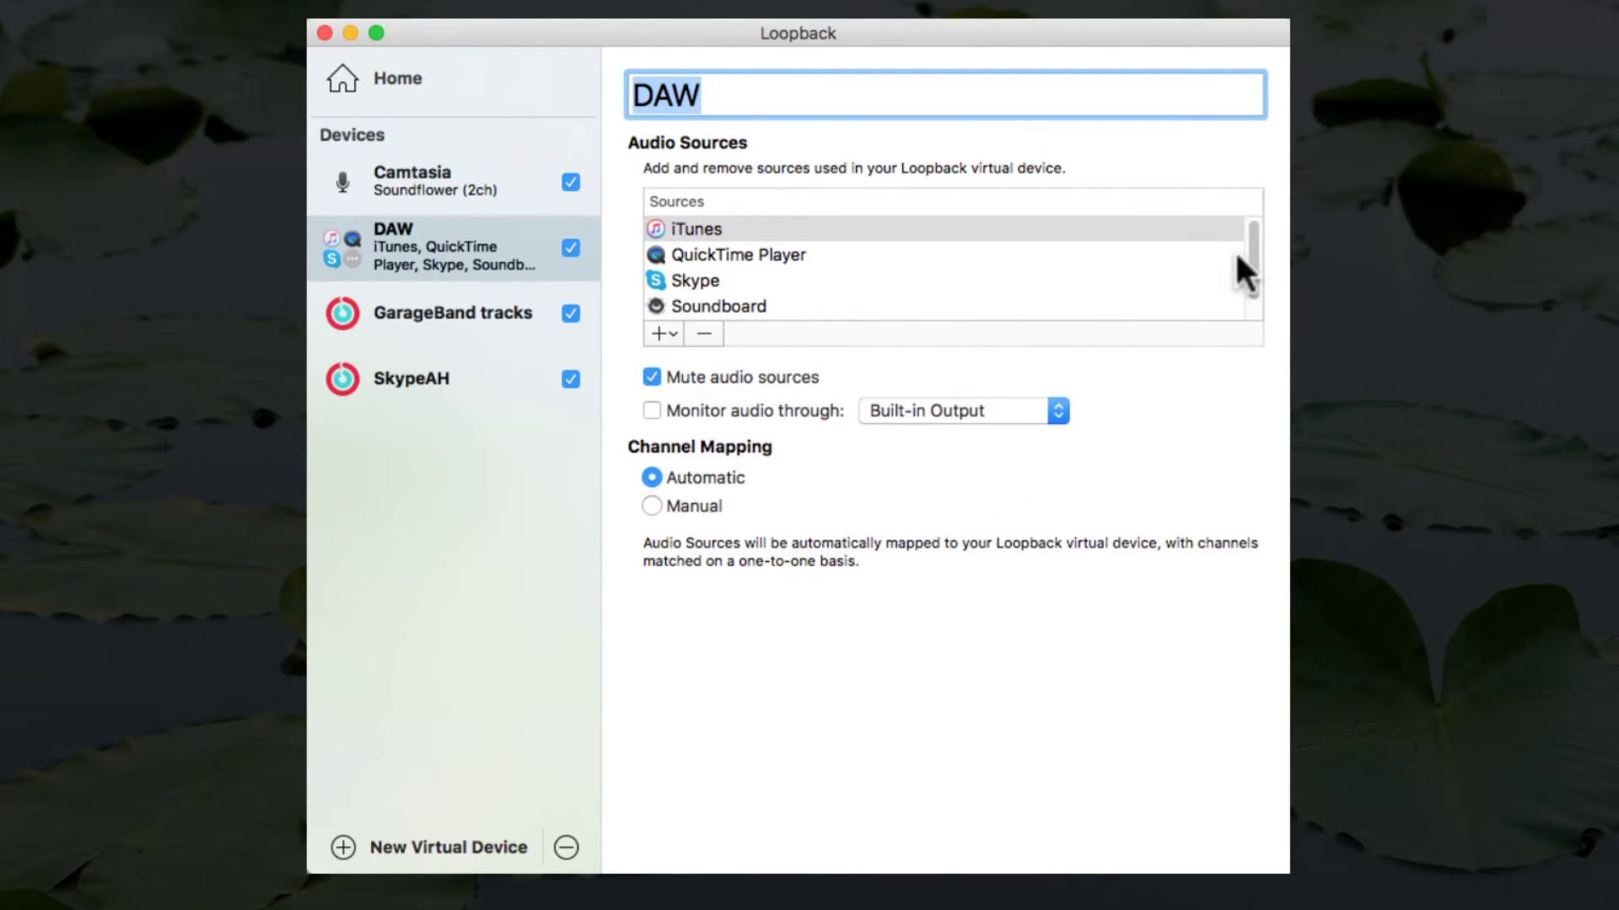
drag(1251, 254, 1253, 291)
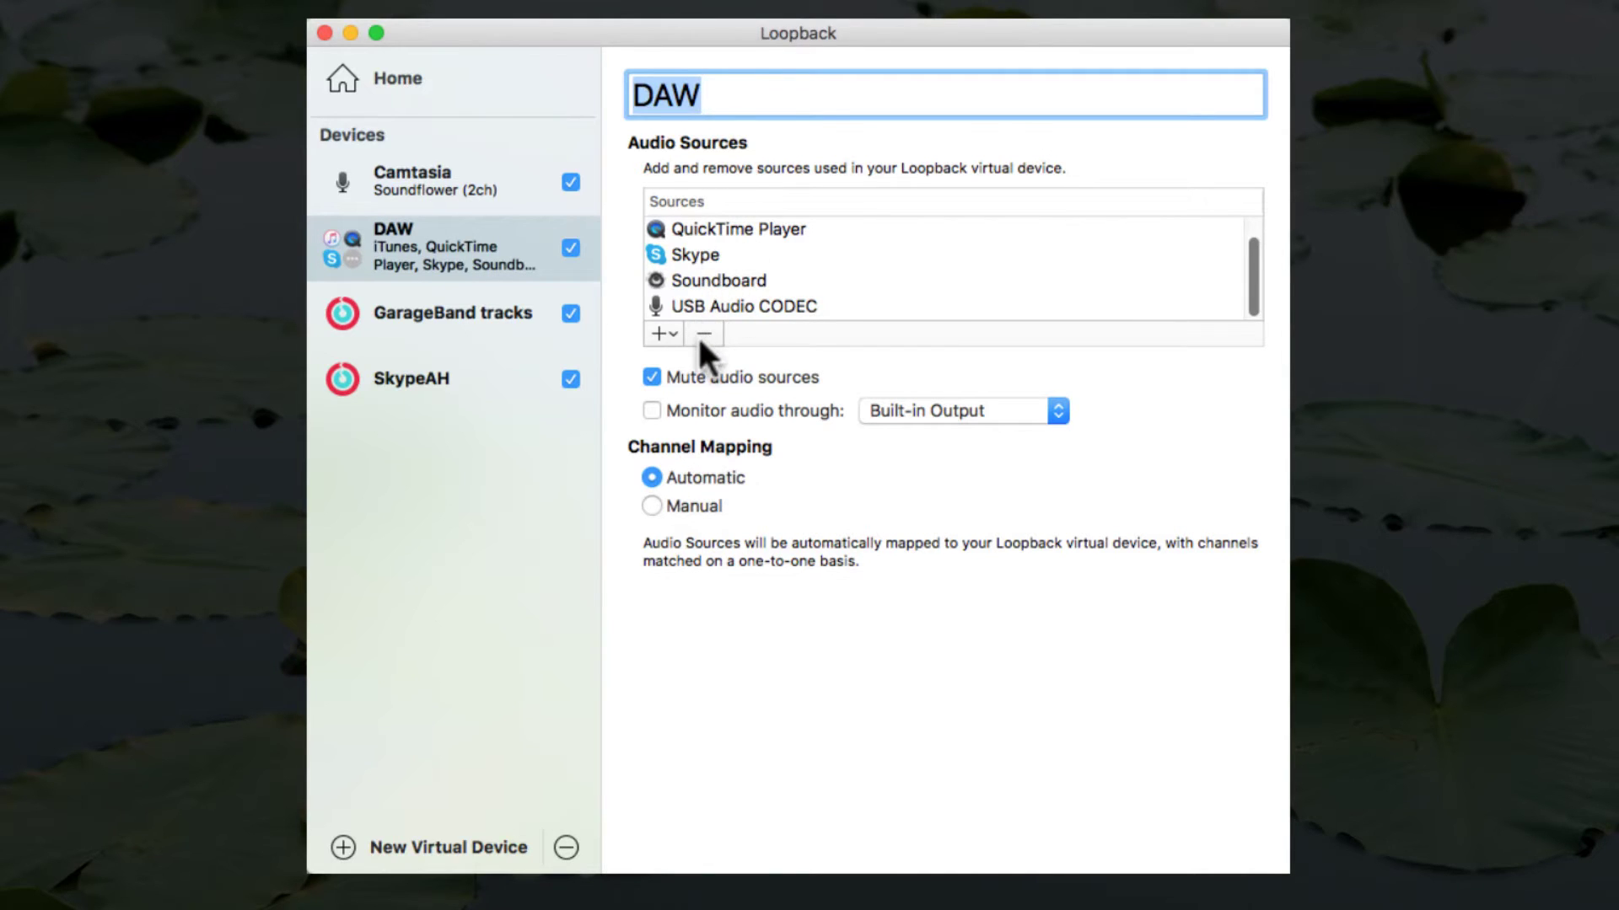
Use Manual channel mapping, routing USB Audio CODEC Left (1) to channel 1 and Right (2) to channel 2
click(650, 505)
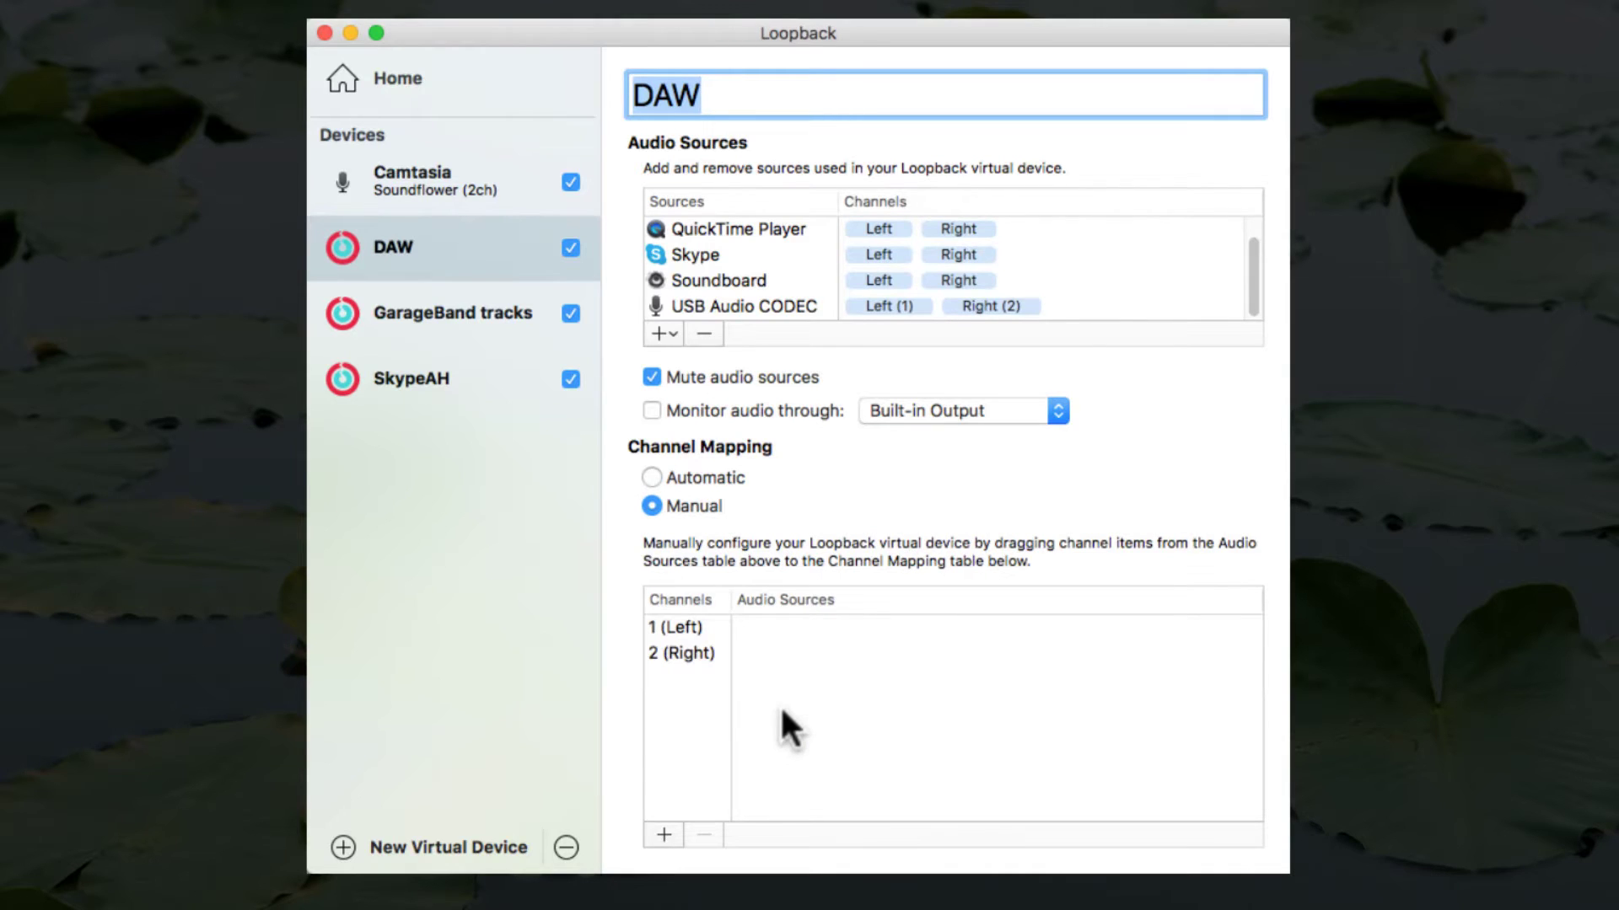
click(716, 307)
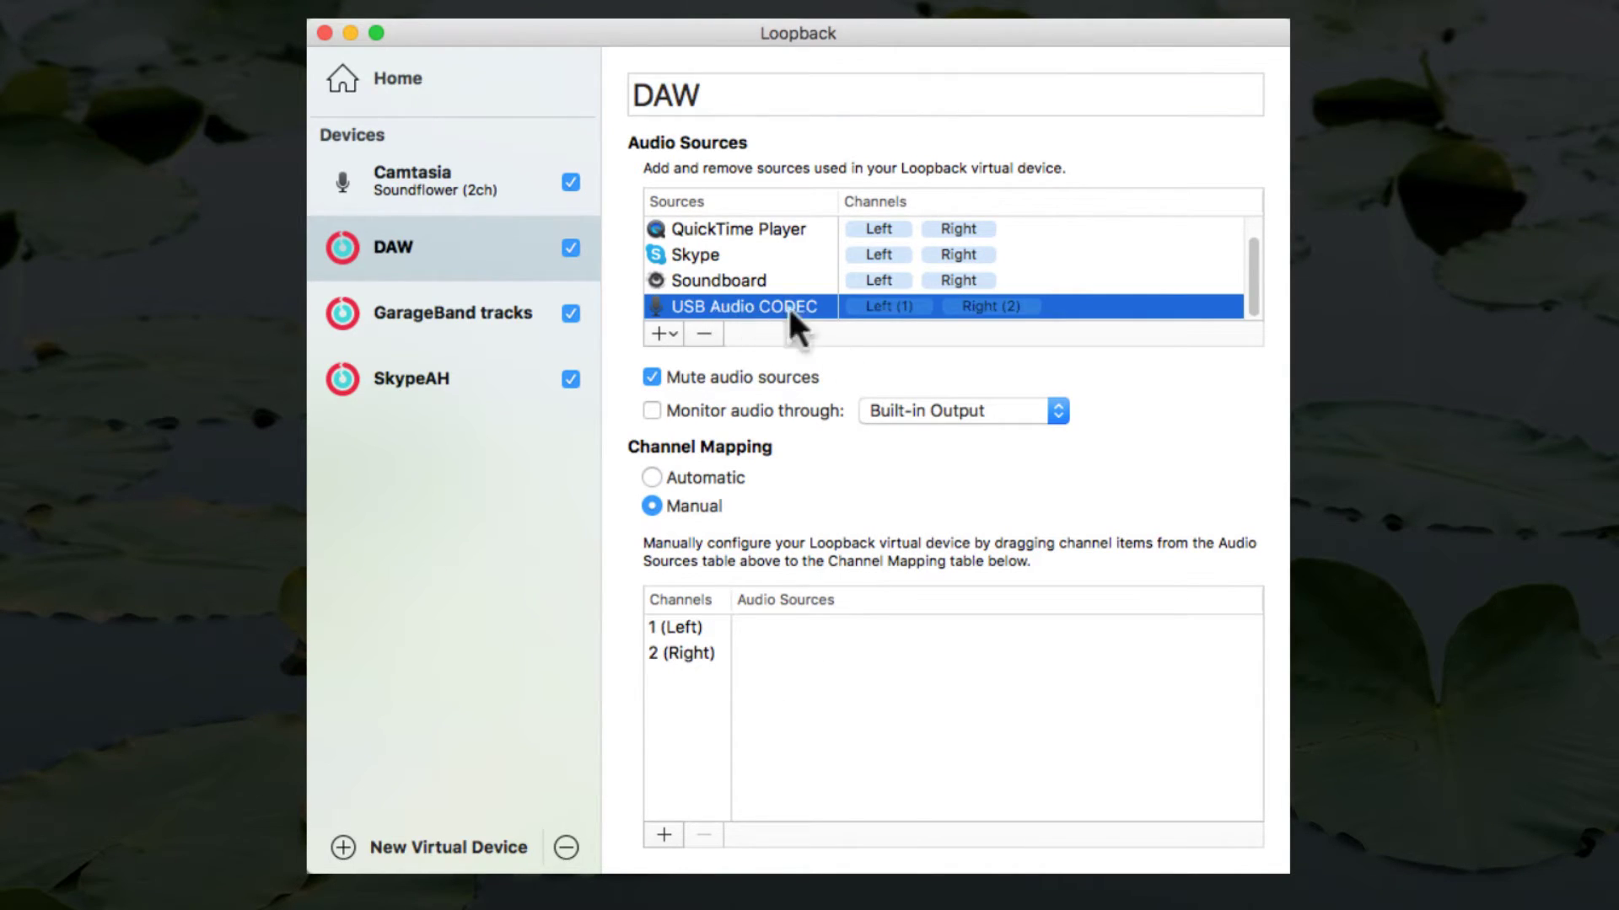
drag(880, 305, 877, 311)
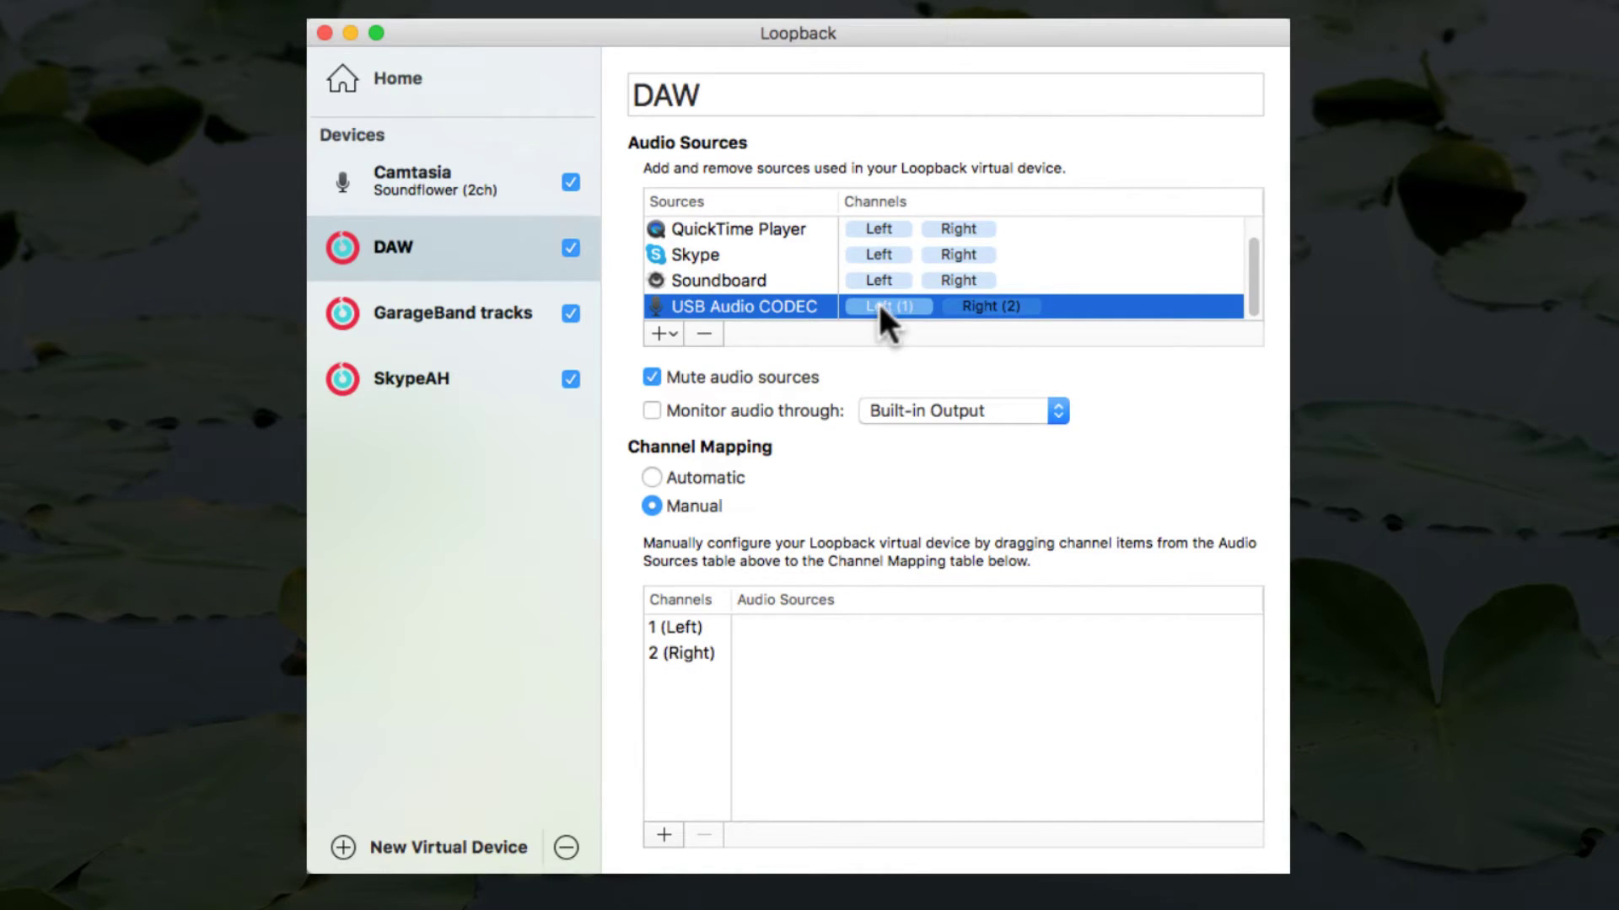
drag(877, 301, 786, 634)
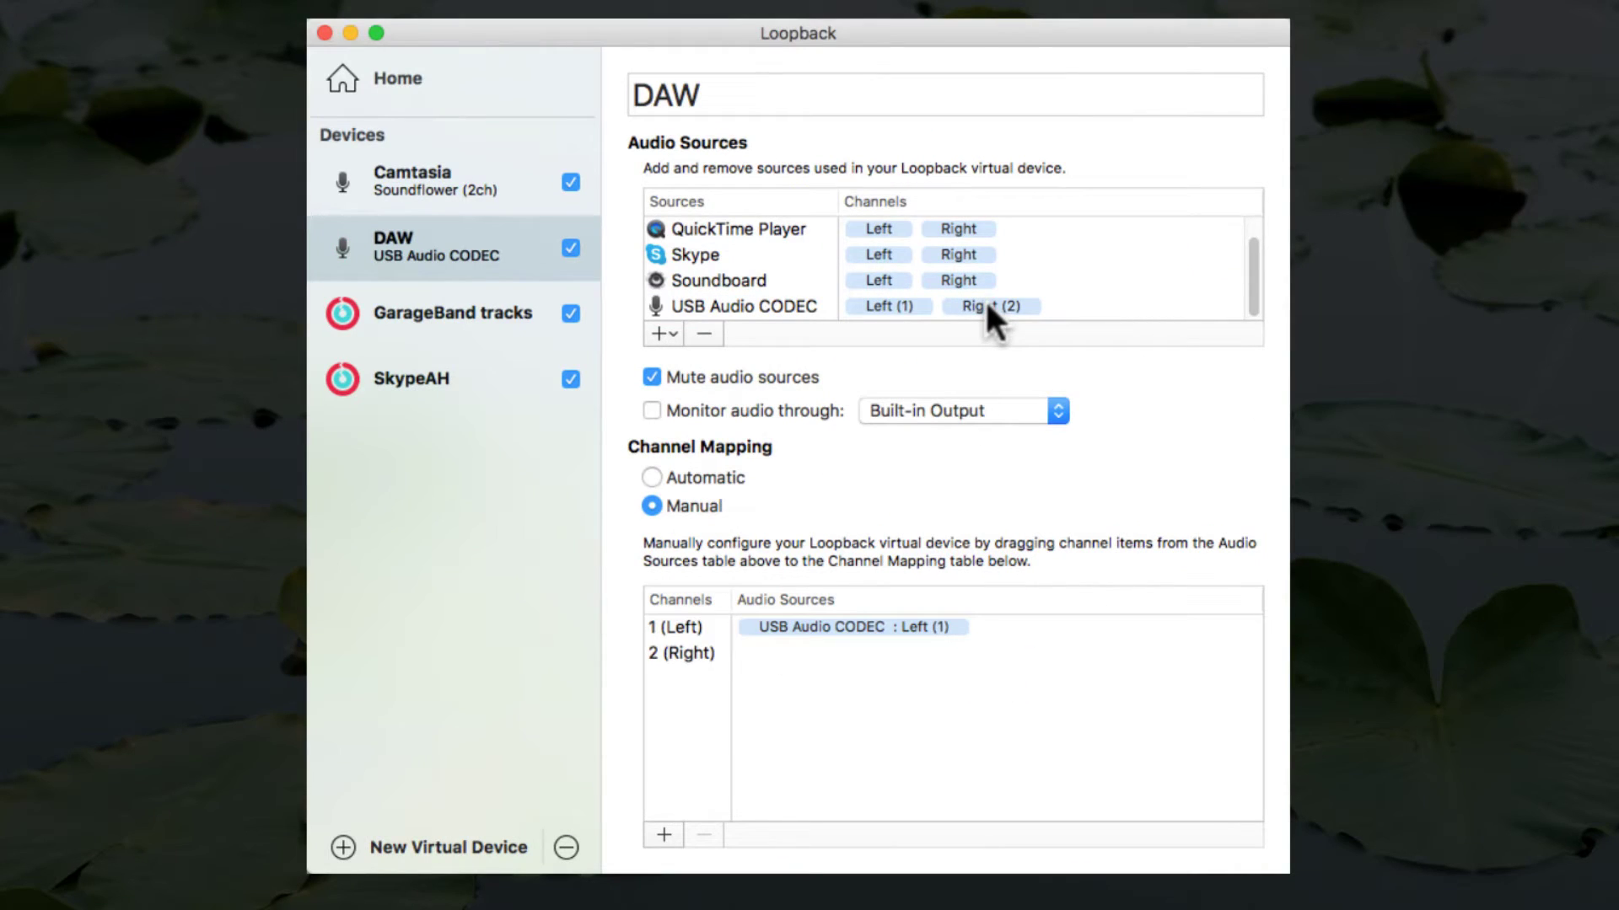
click(721, 306)
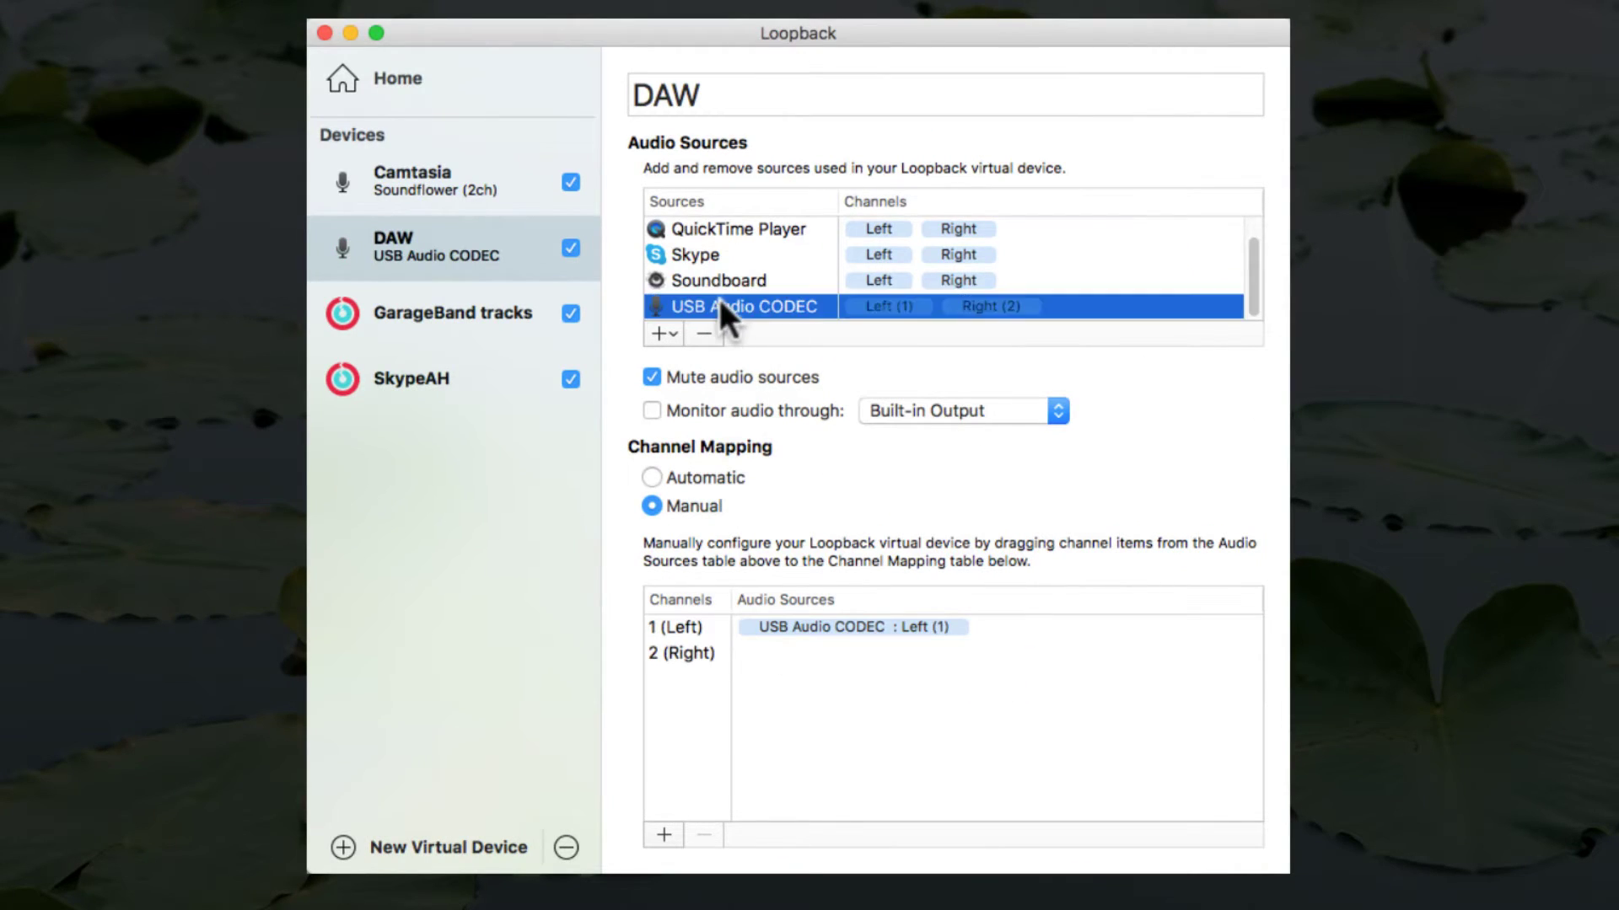
drag(975, 300, 788, 657)
drag(970, 645, 972, 647)
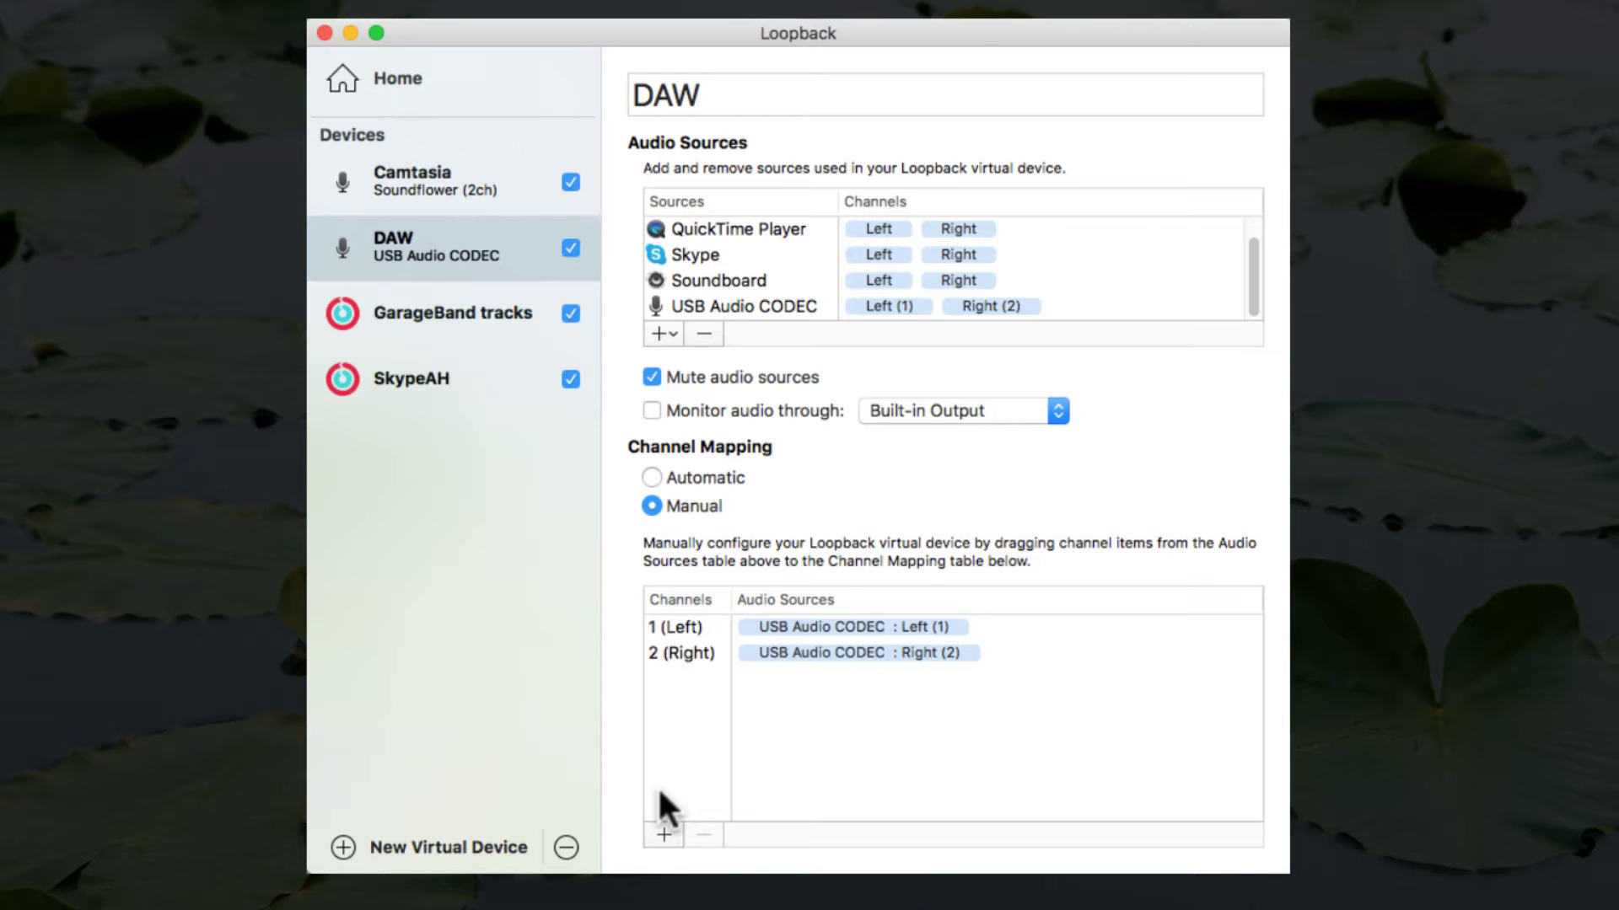
Add channels 3 and 4 and map Soundboard Left and Right onto them
click(663, 833)
click(663, 833)
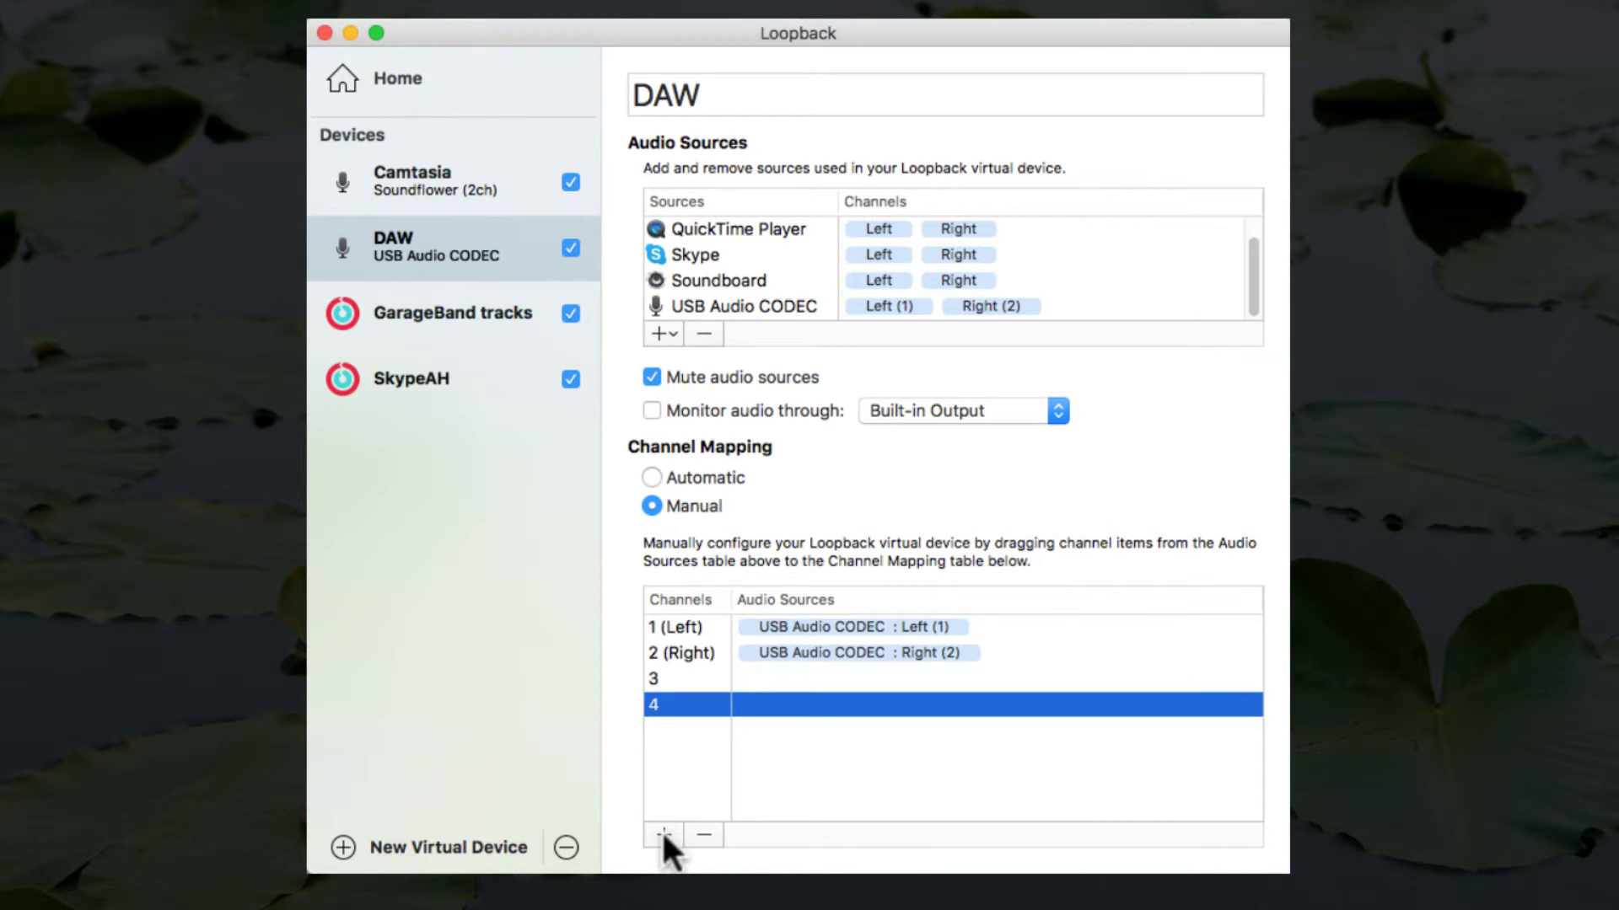
click(774, 282)
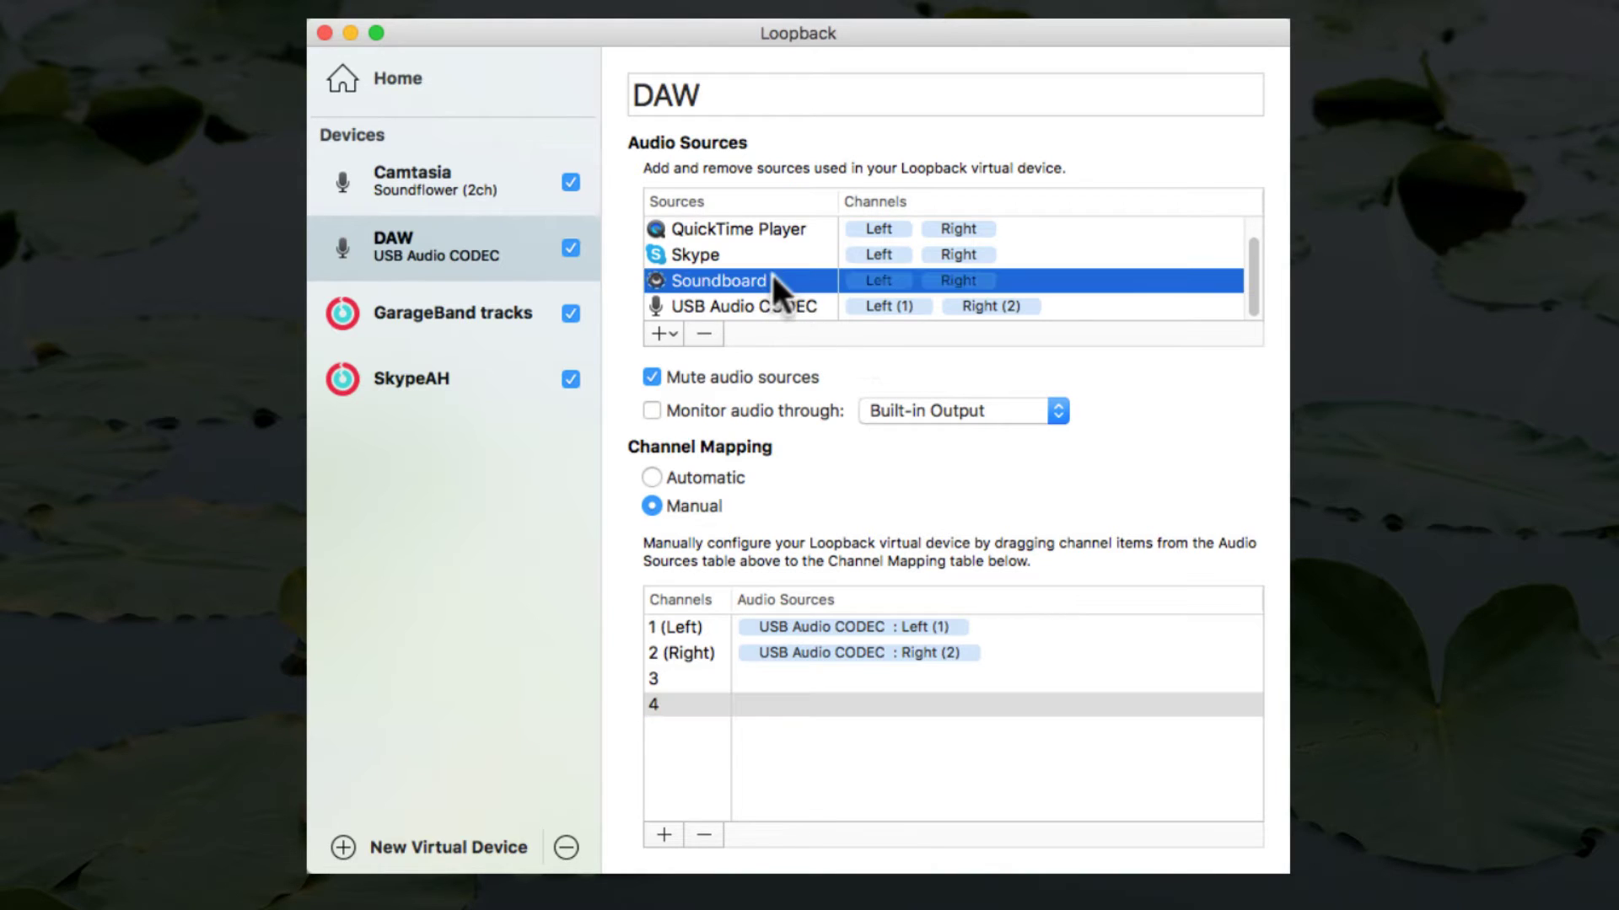
drag(876, 275, 800, 663)
drag(983, 654, 965, 668)
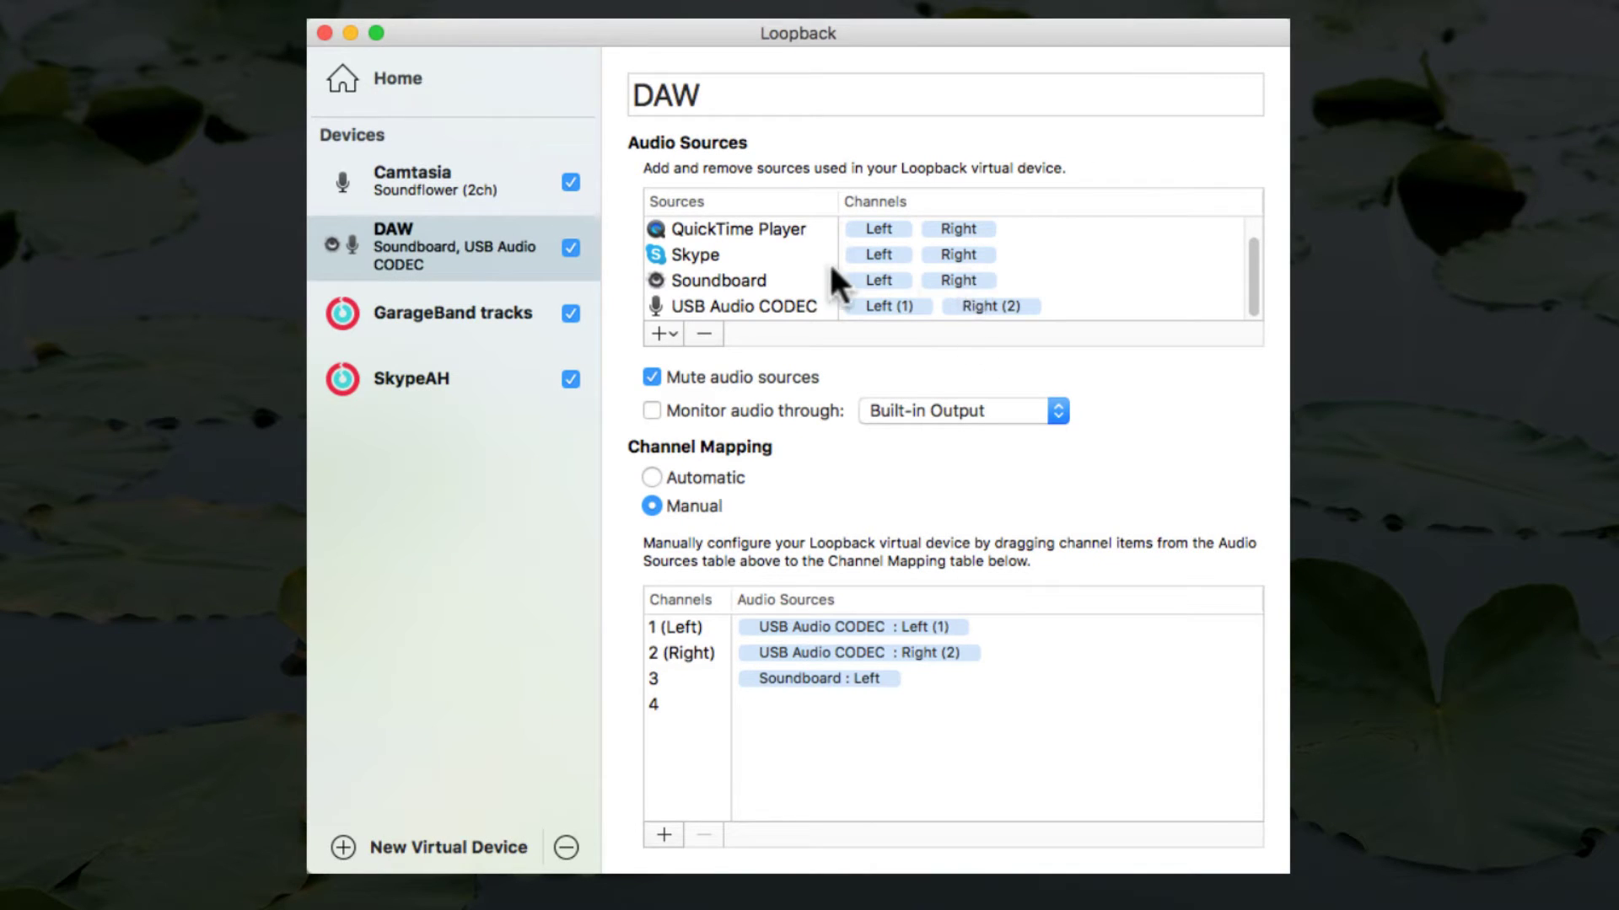
click(790, 280)
drag(961, 280, 904, 642)
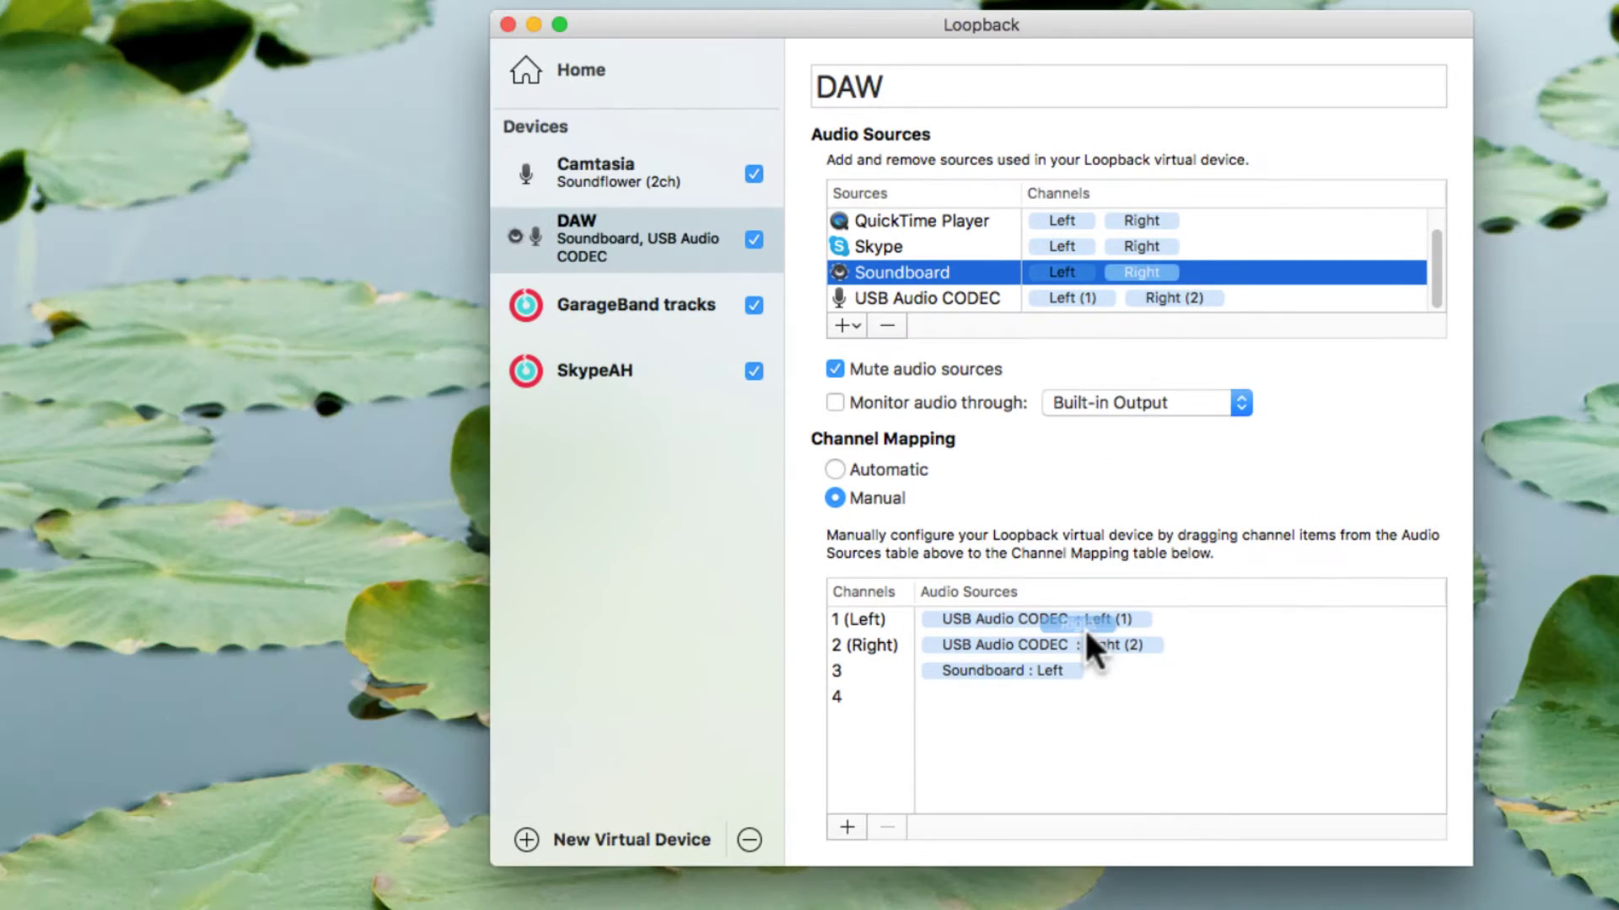
drag(1086, 632, 977, 700)
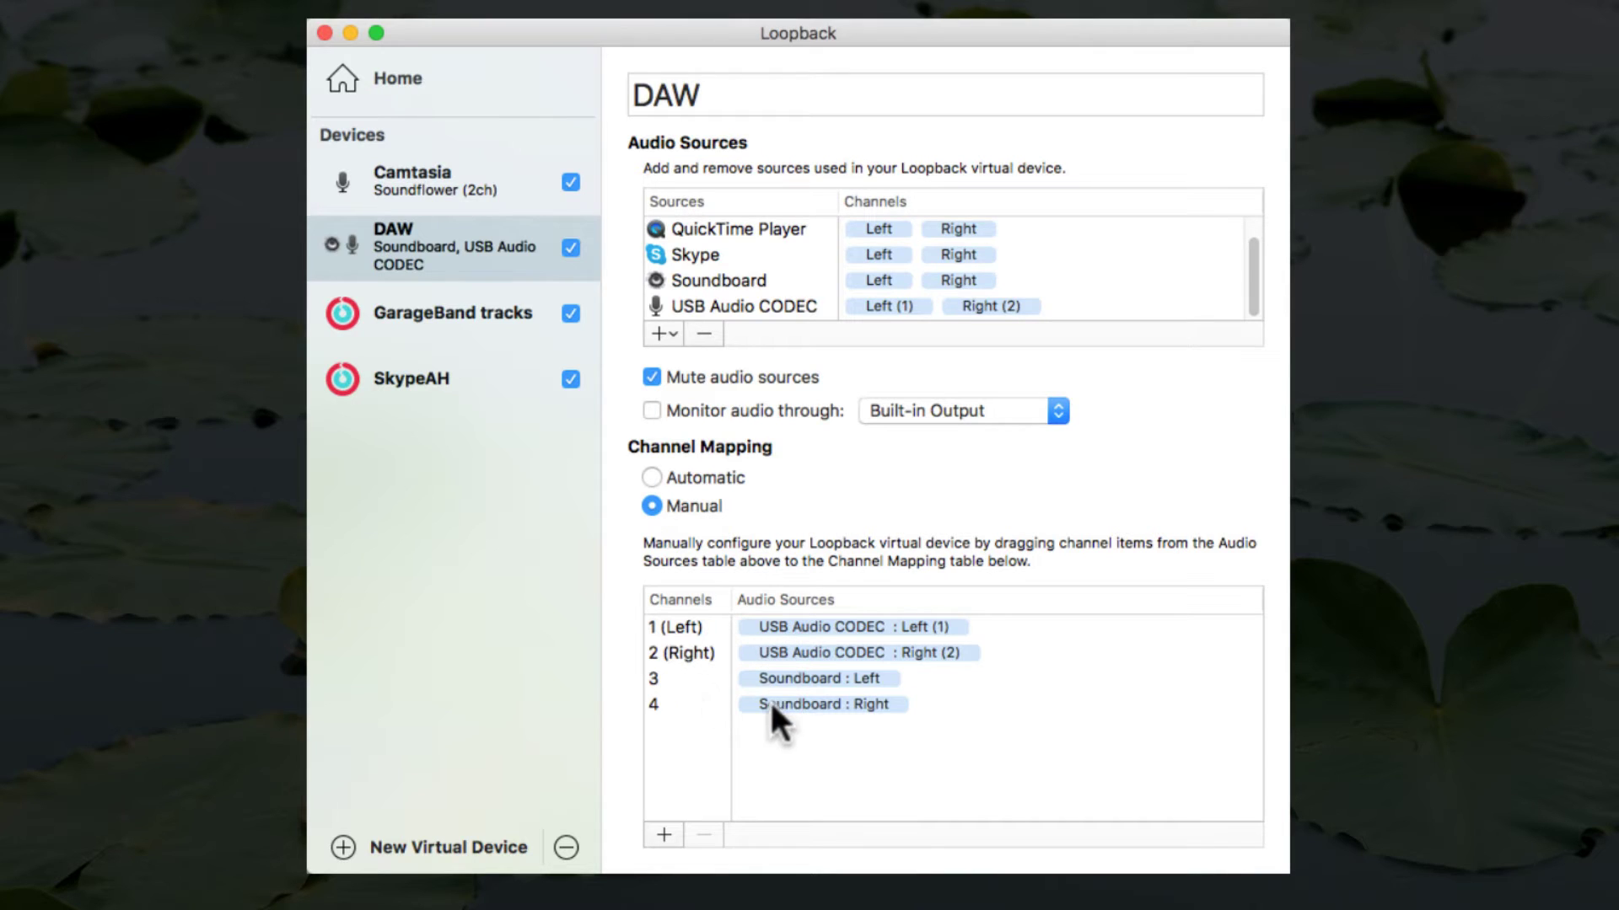
Add channels 5 and 6 and map Skype Left and Right onto them
click(664, 837)
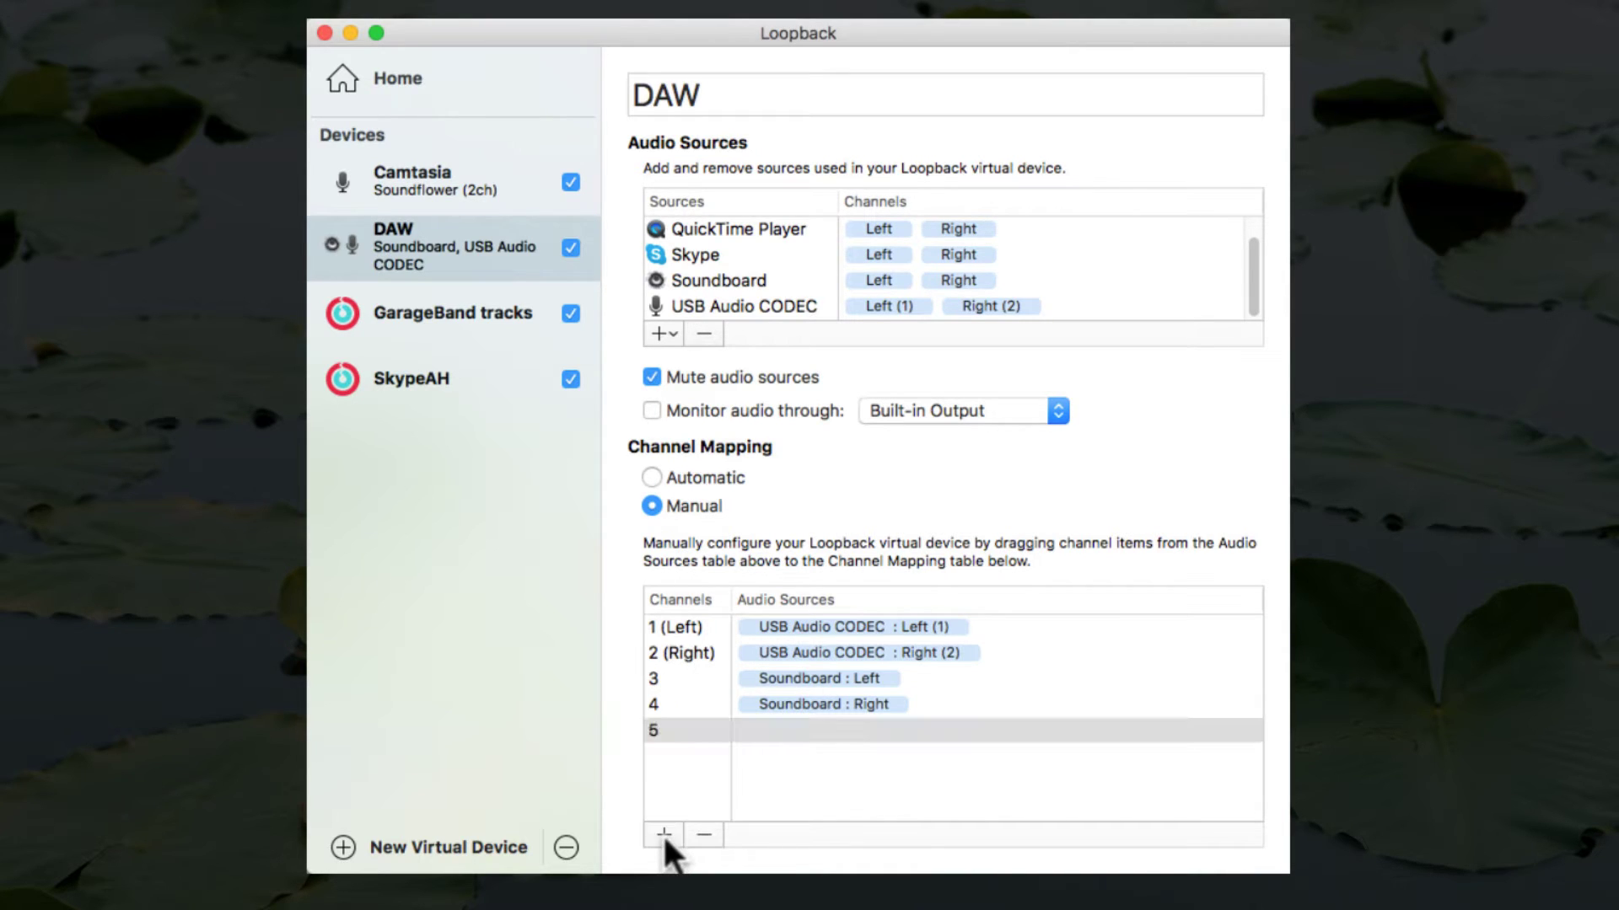
click(664, 836)
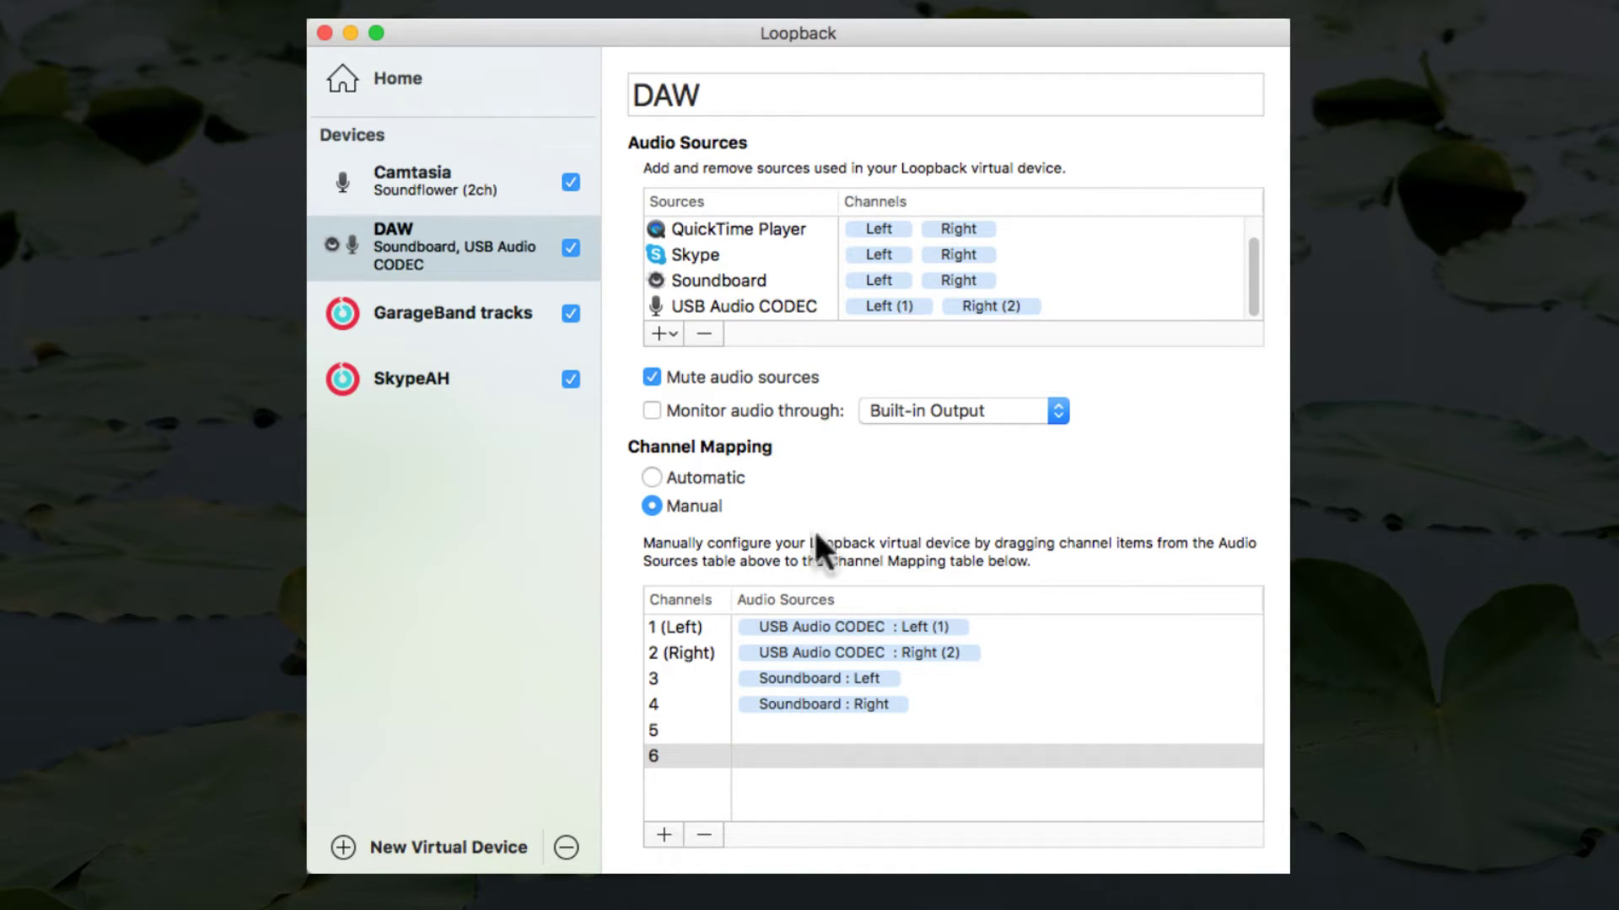
click(709, 242)
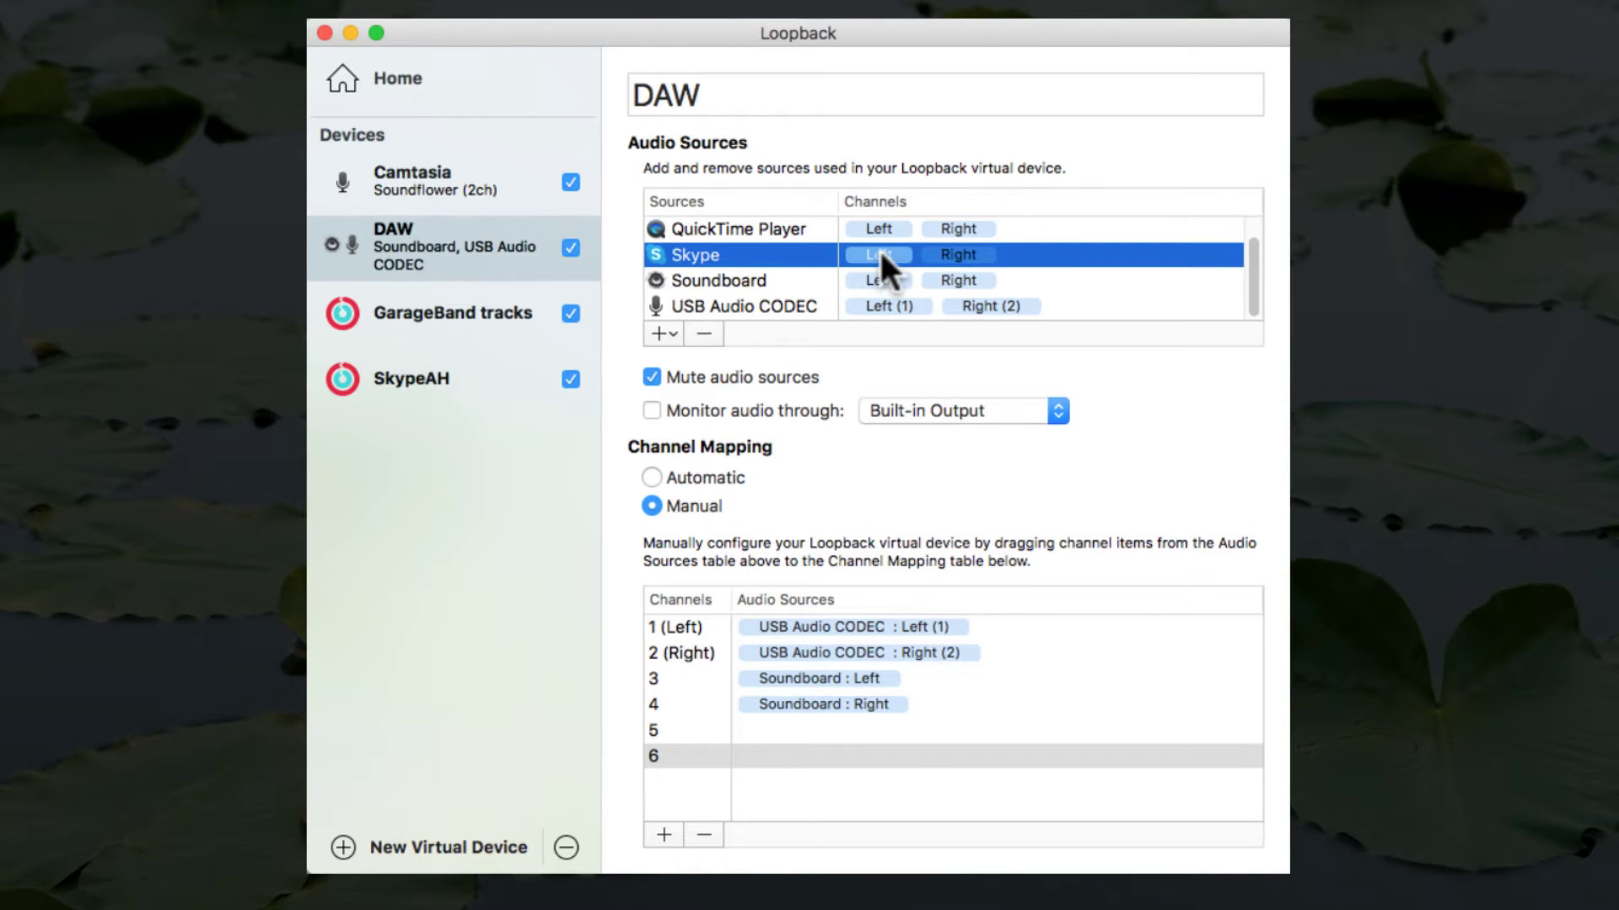
drag(879, 248, 802, 735)
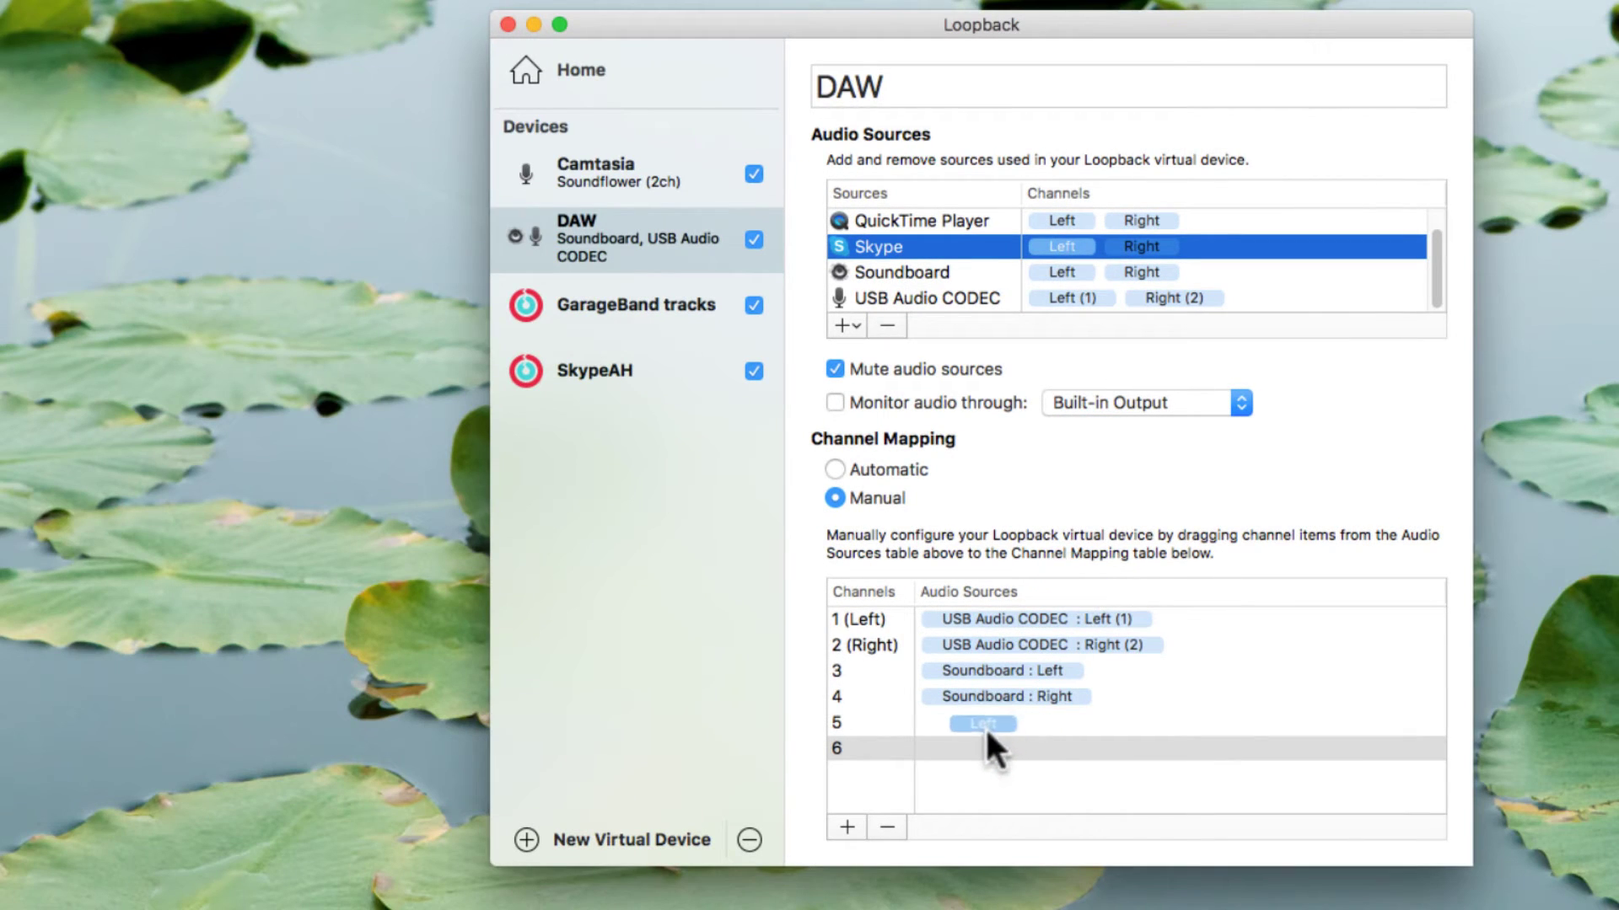
drag(984, 727, 986, 725)
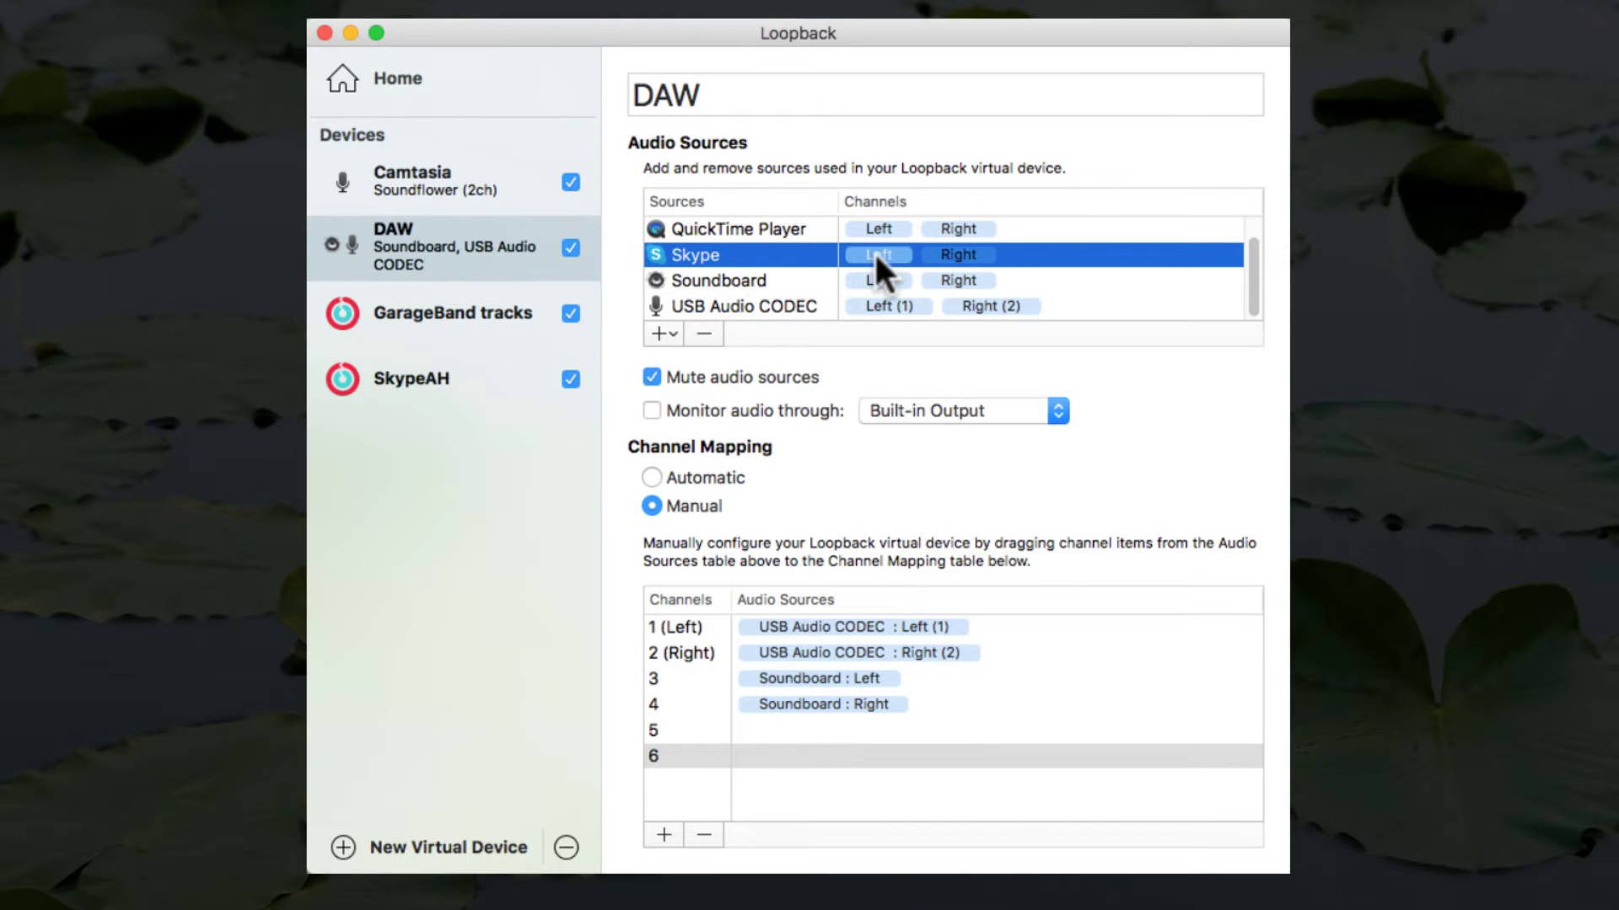
drag(873, 250, 765, 730)
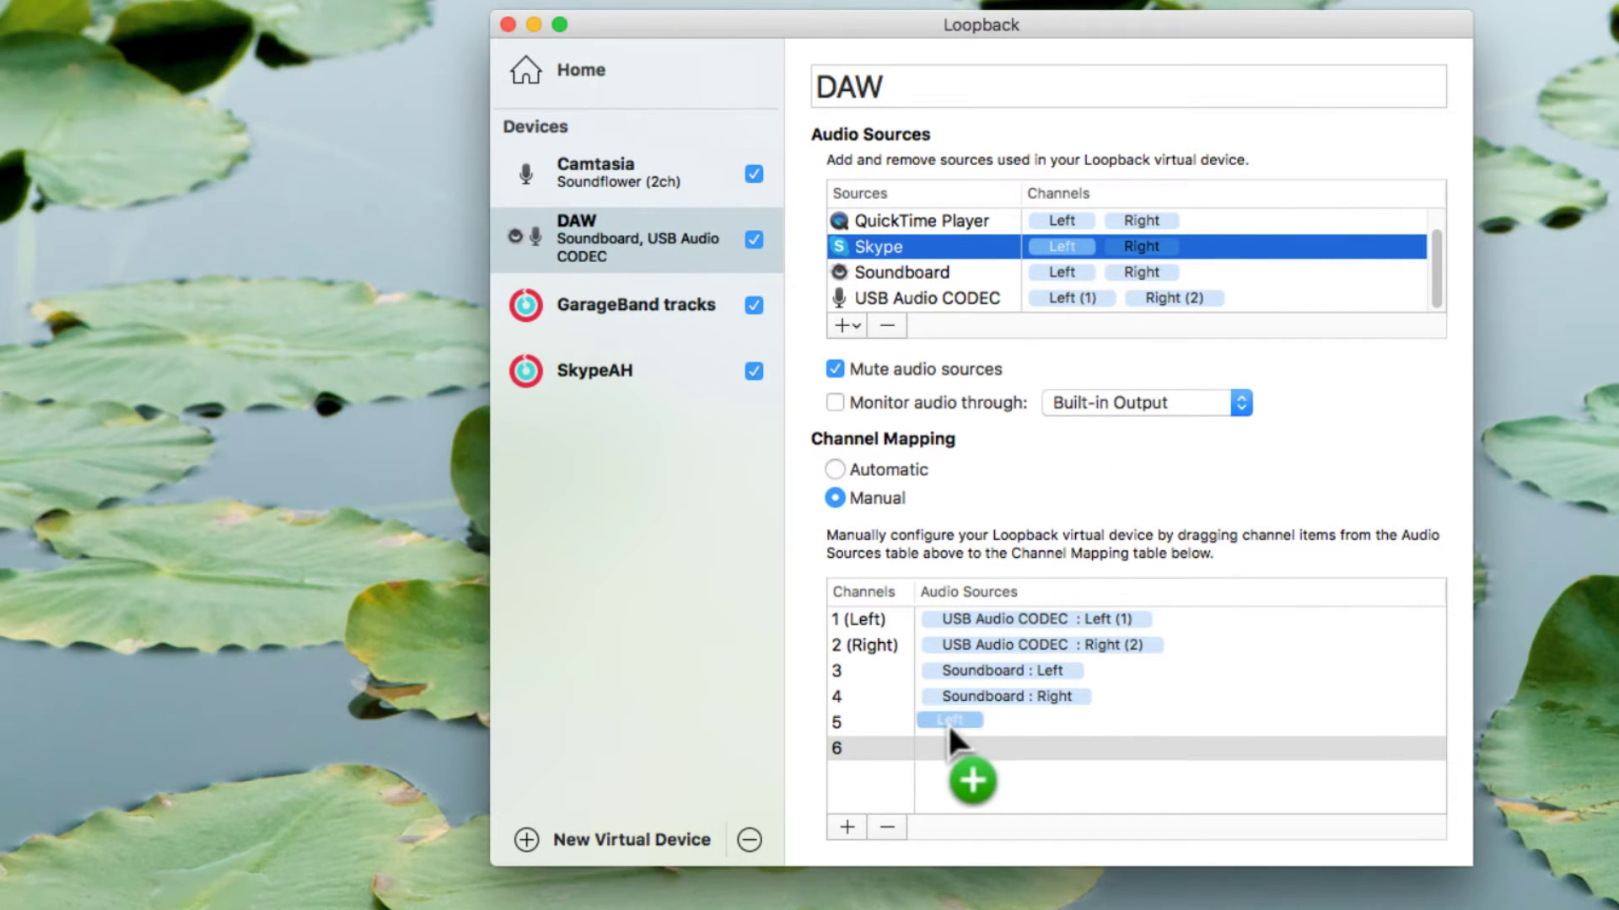
drag(948, 721, 947, 721)
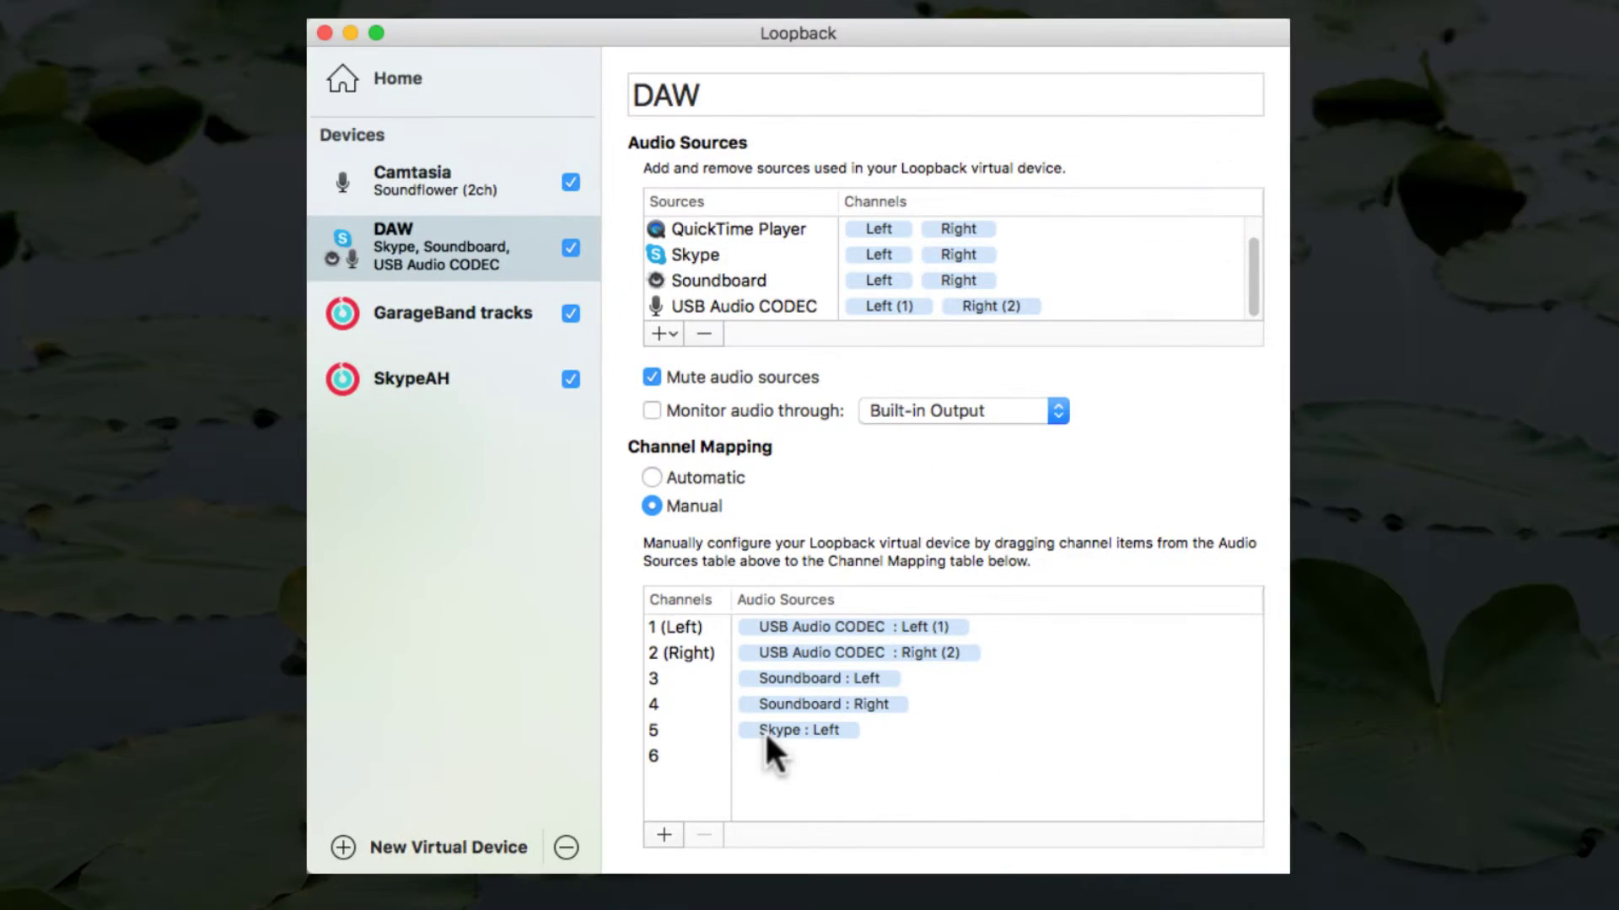
click(744, 254)
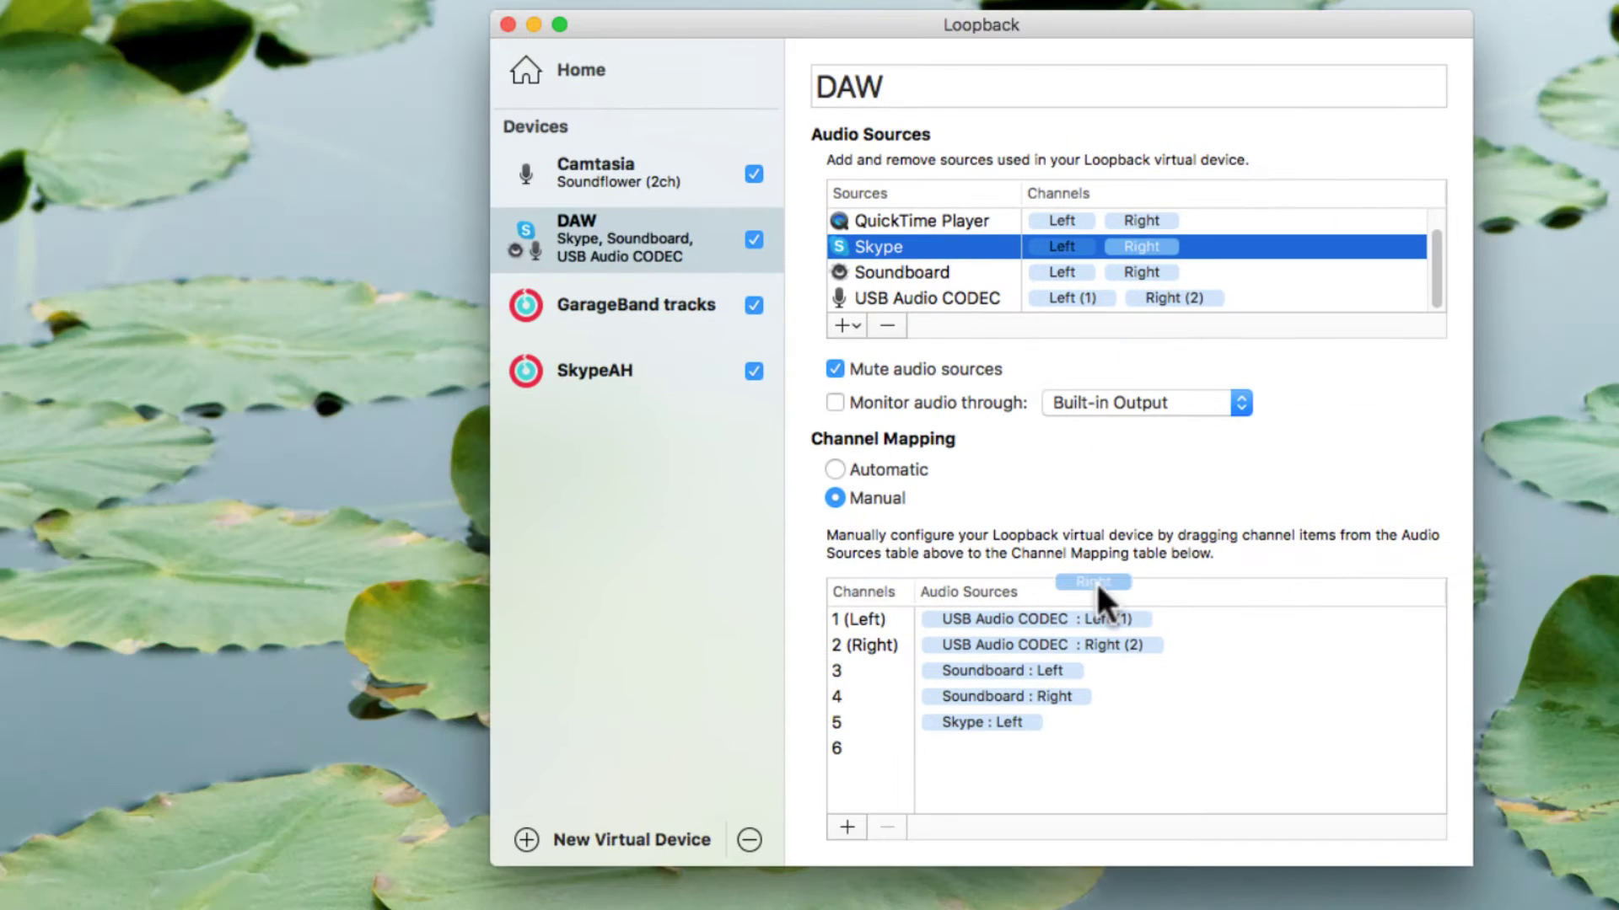
drag(1095, 580, 981, 747)
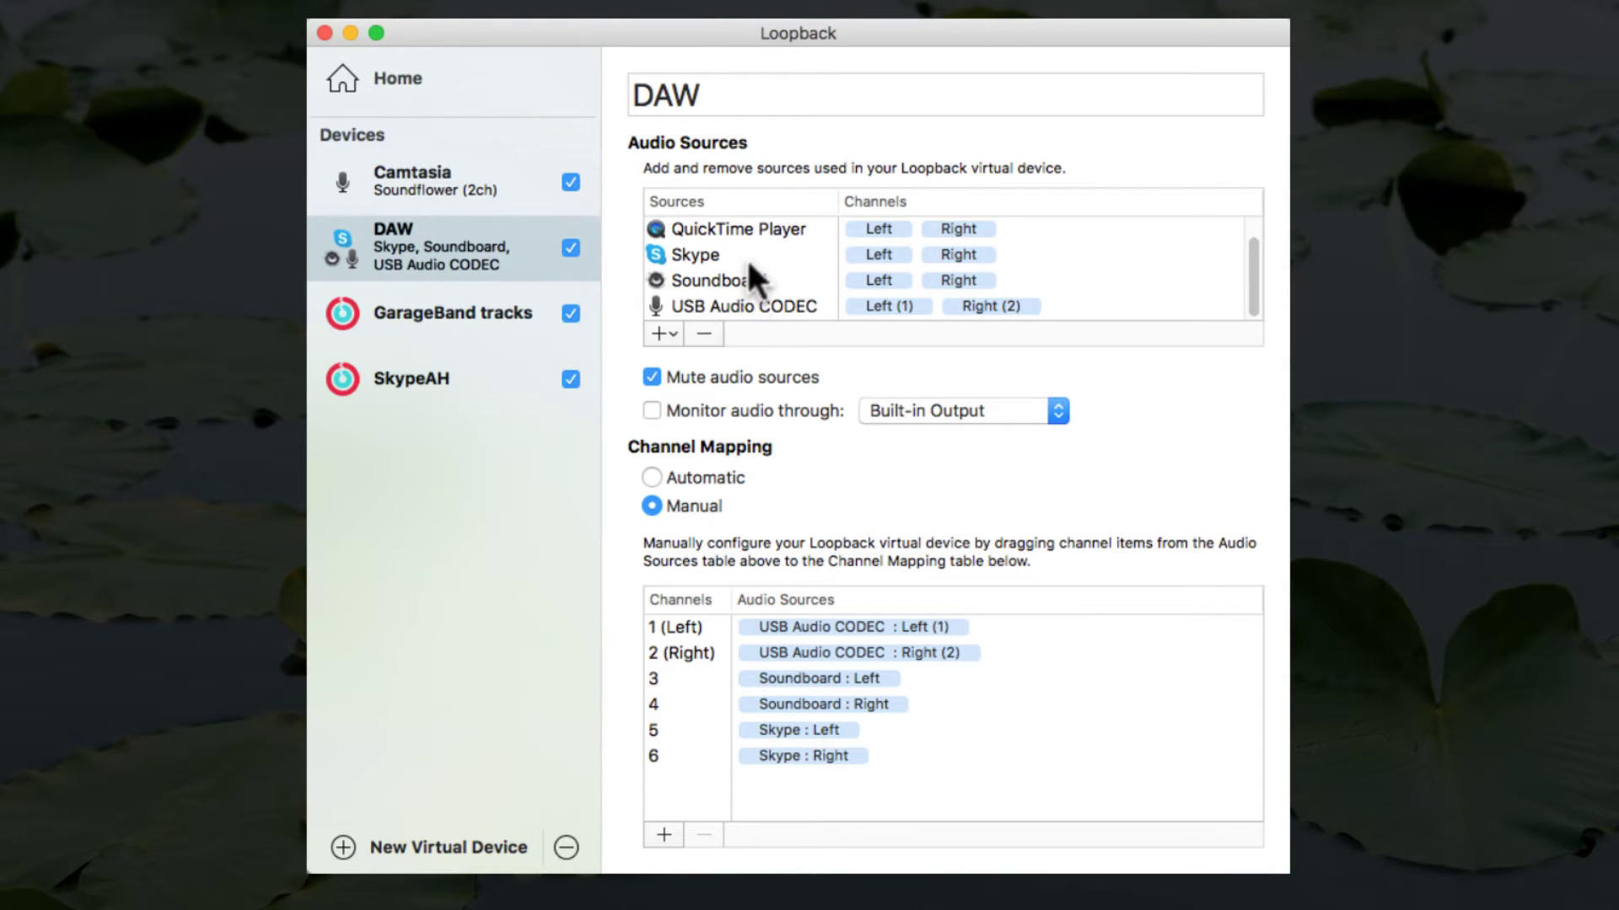
Add channels 7 and 8 and map QuickTime Player Left and Right onto them
click(664, 835)
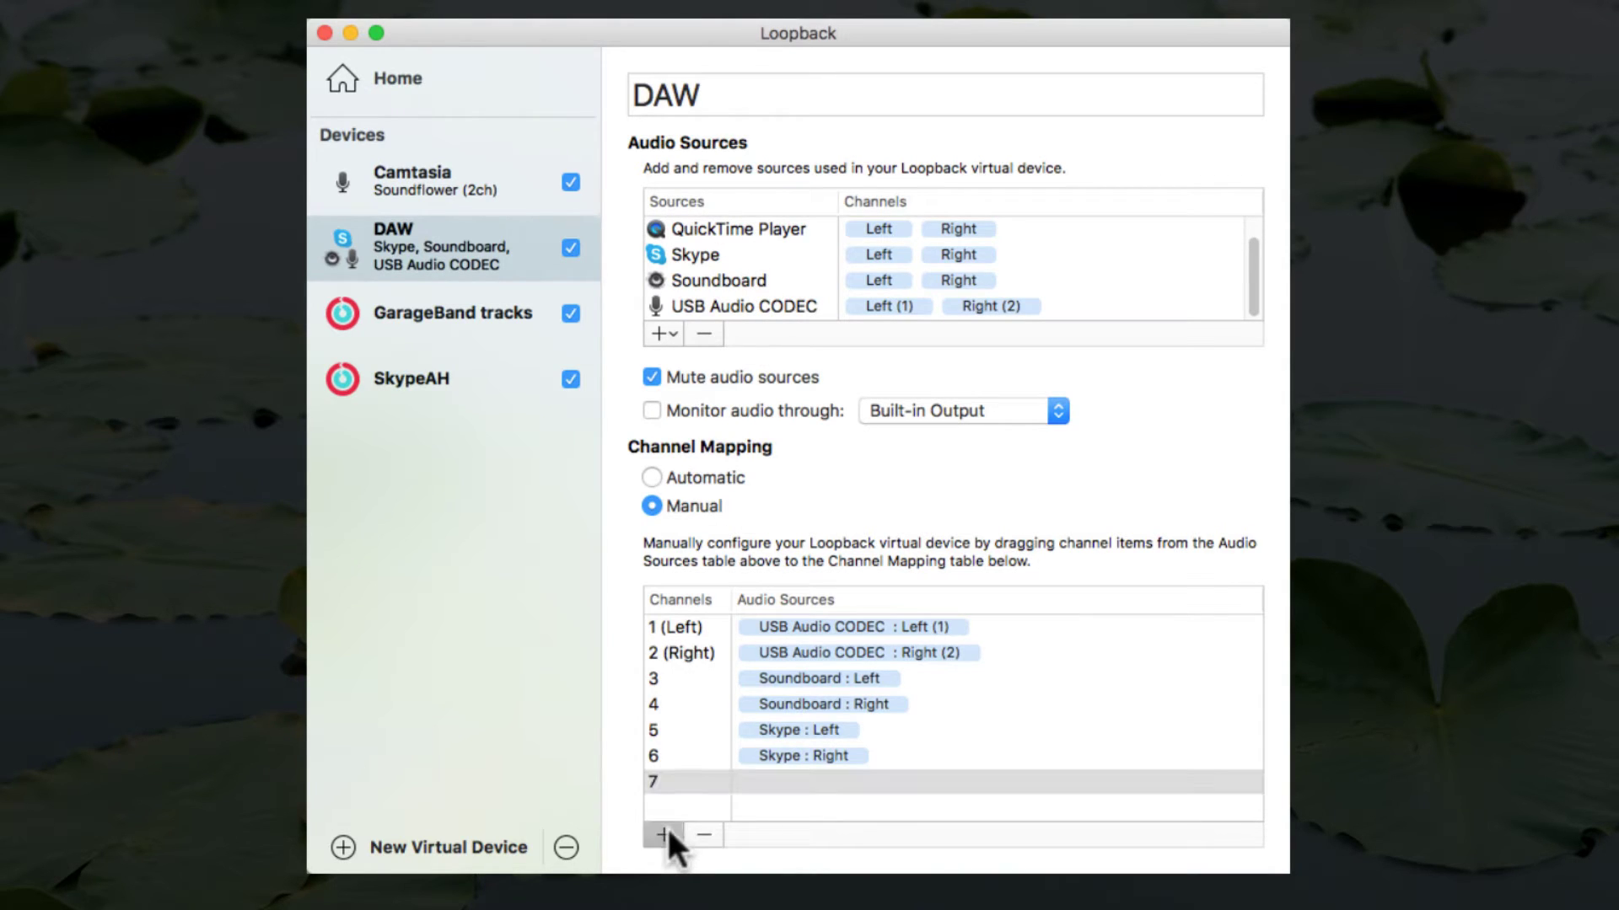
click(664, 835)
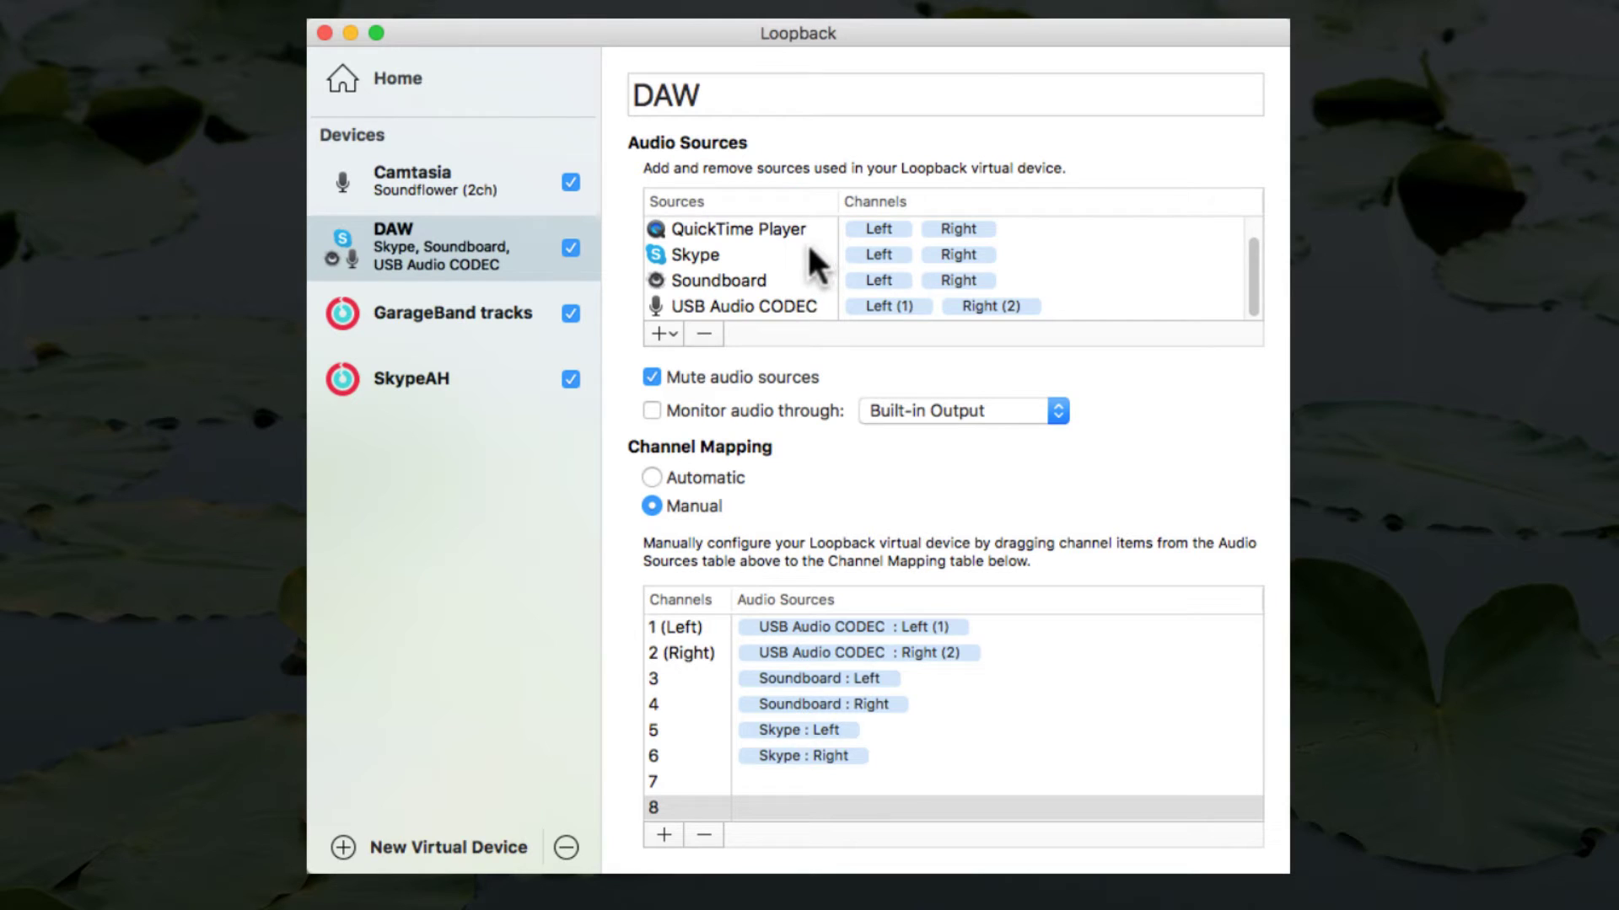
scroll(807, 241, up, 1)
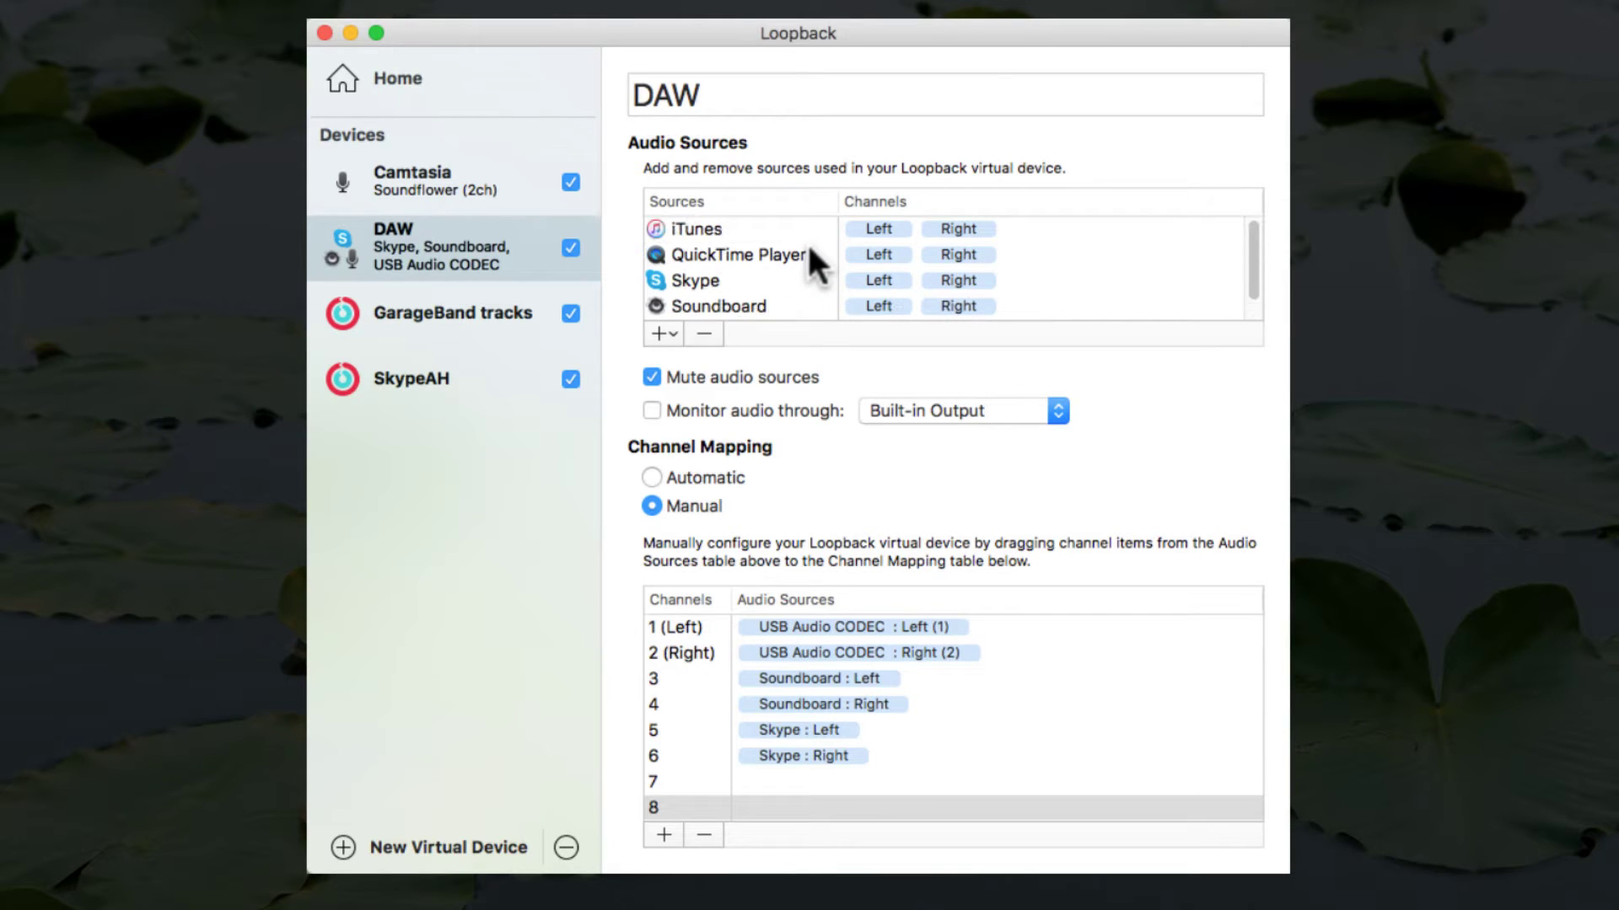
click(762, 245)
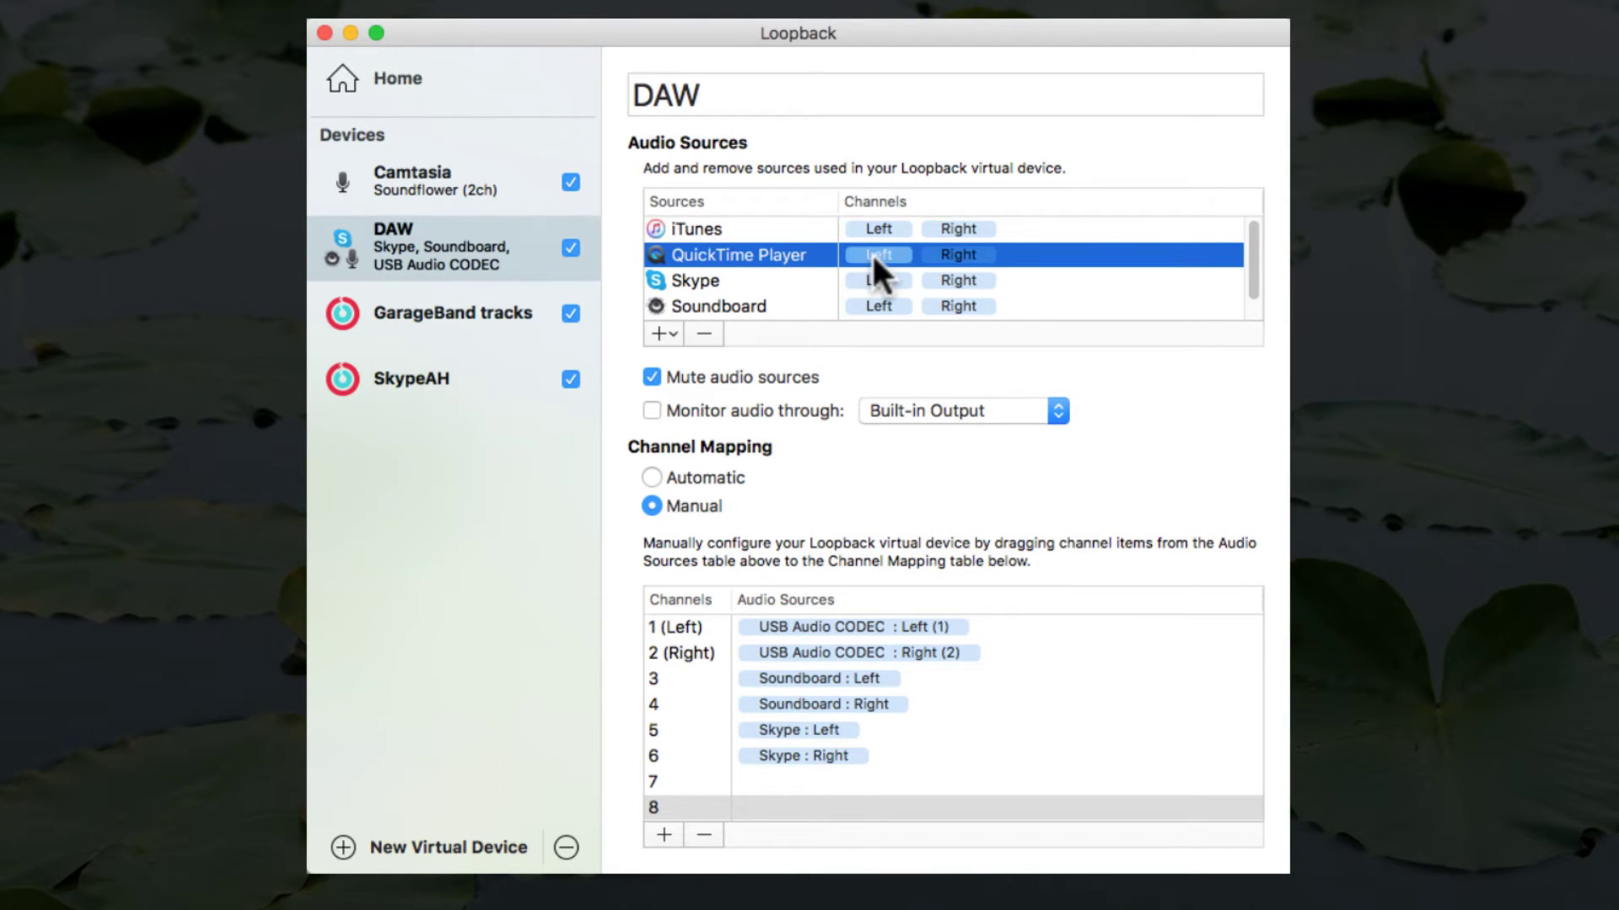
drag(872, 251, 800, 772)
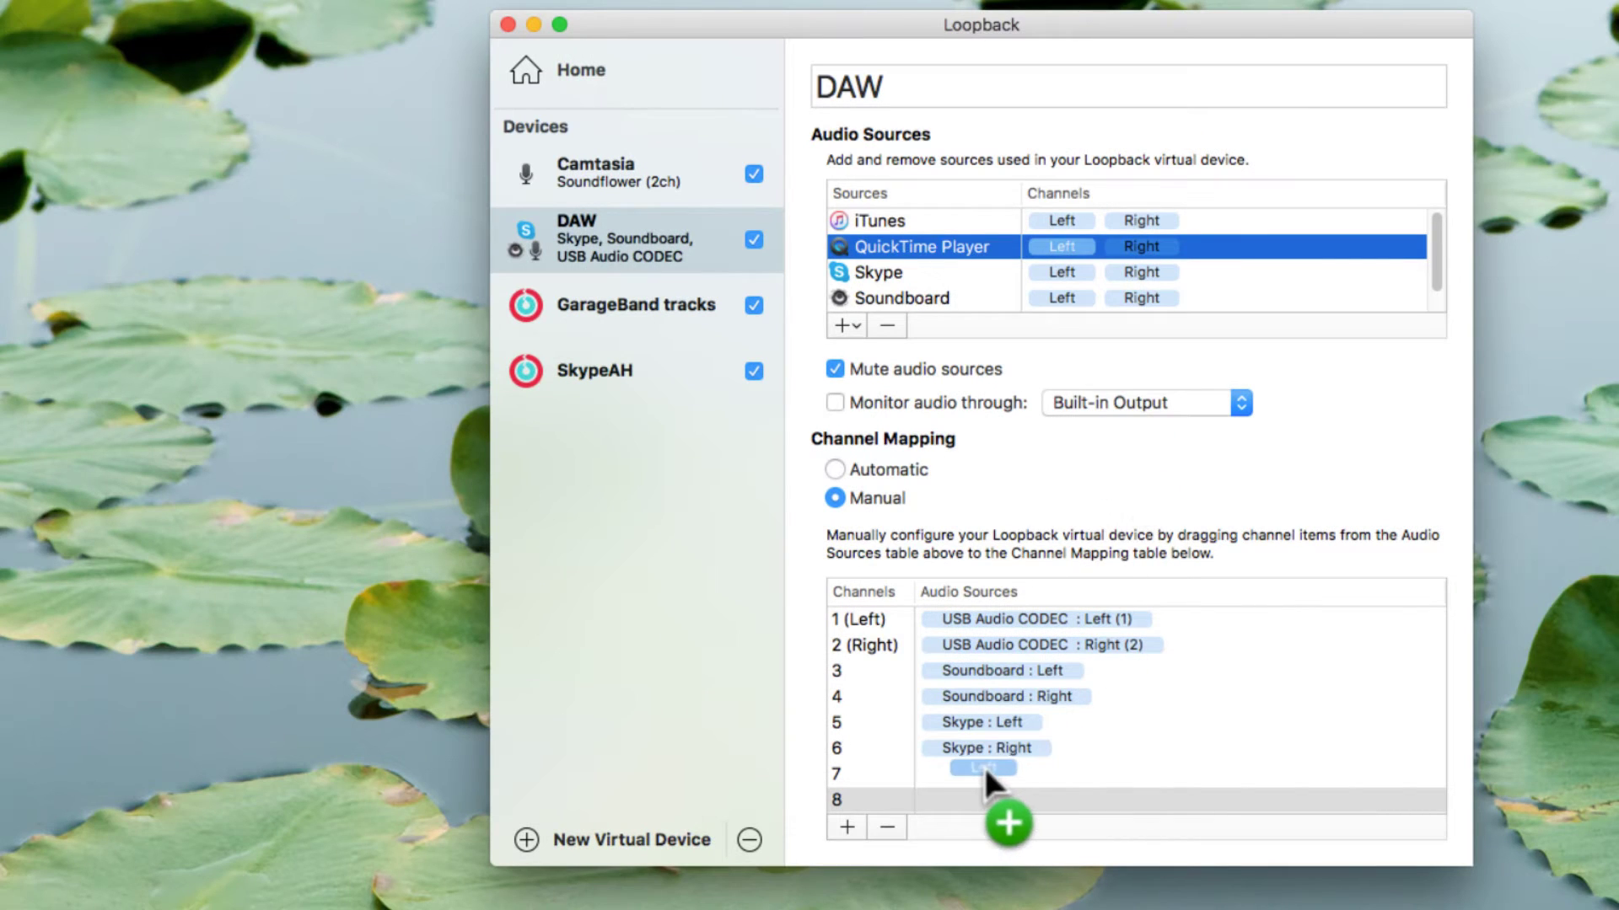
drag(983, 764, 982, 765)
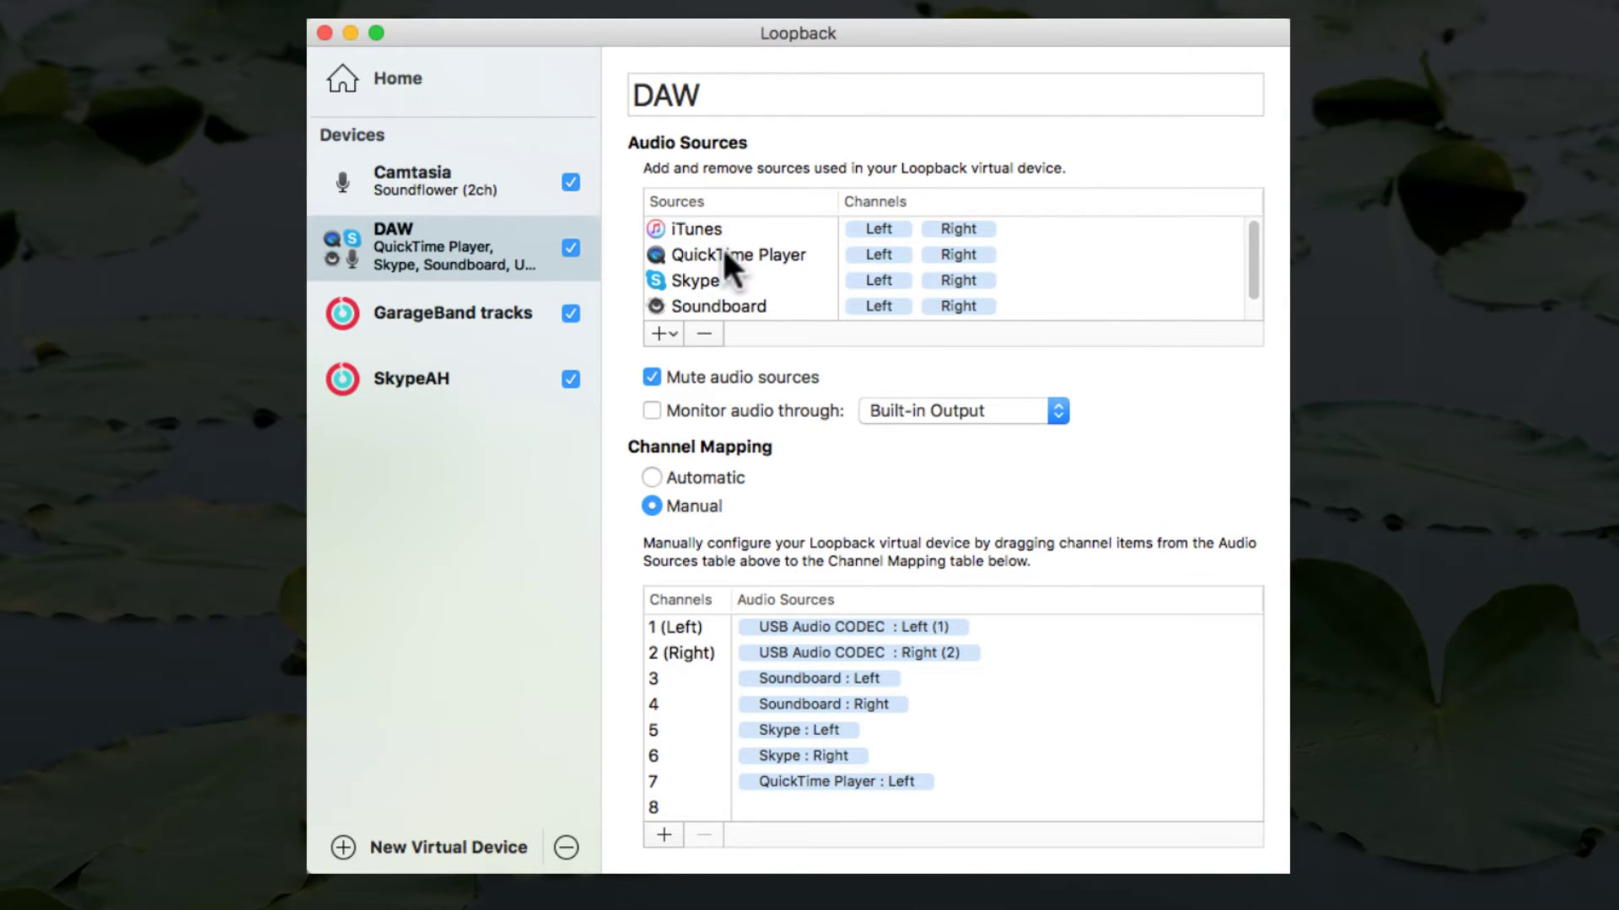
click(721, 247)
drag(959, 252, 902, 516)
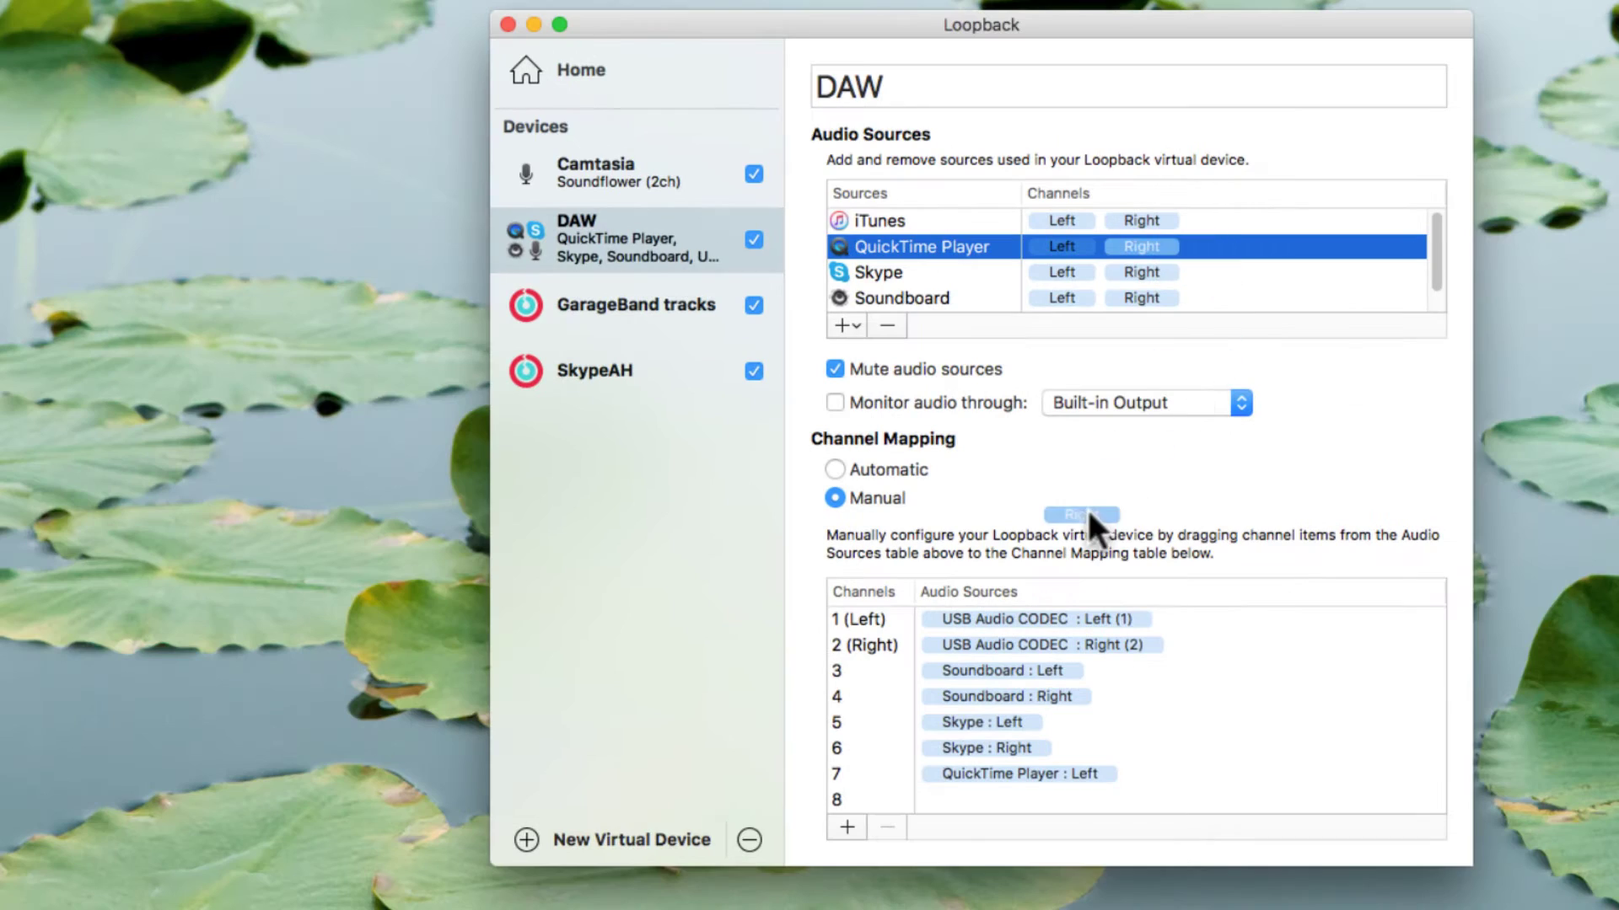
drag(1085, 508, 983, 787)
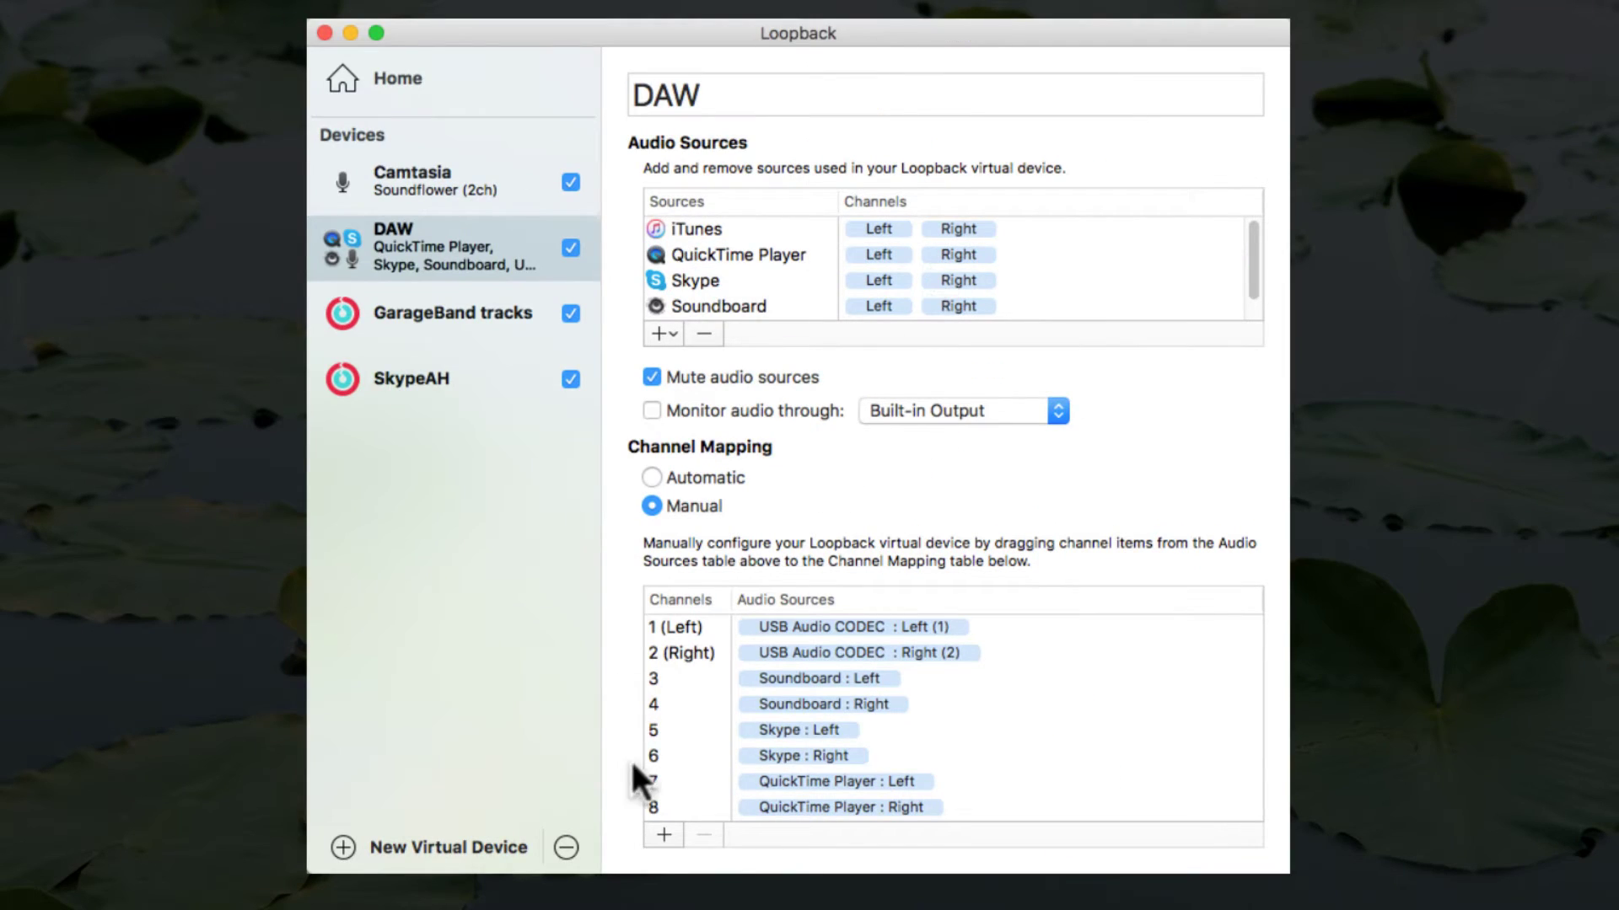
Add channels 9 and 10 and map iTunes Left and Right onto them
click(662, 834)
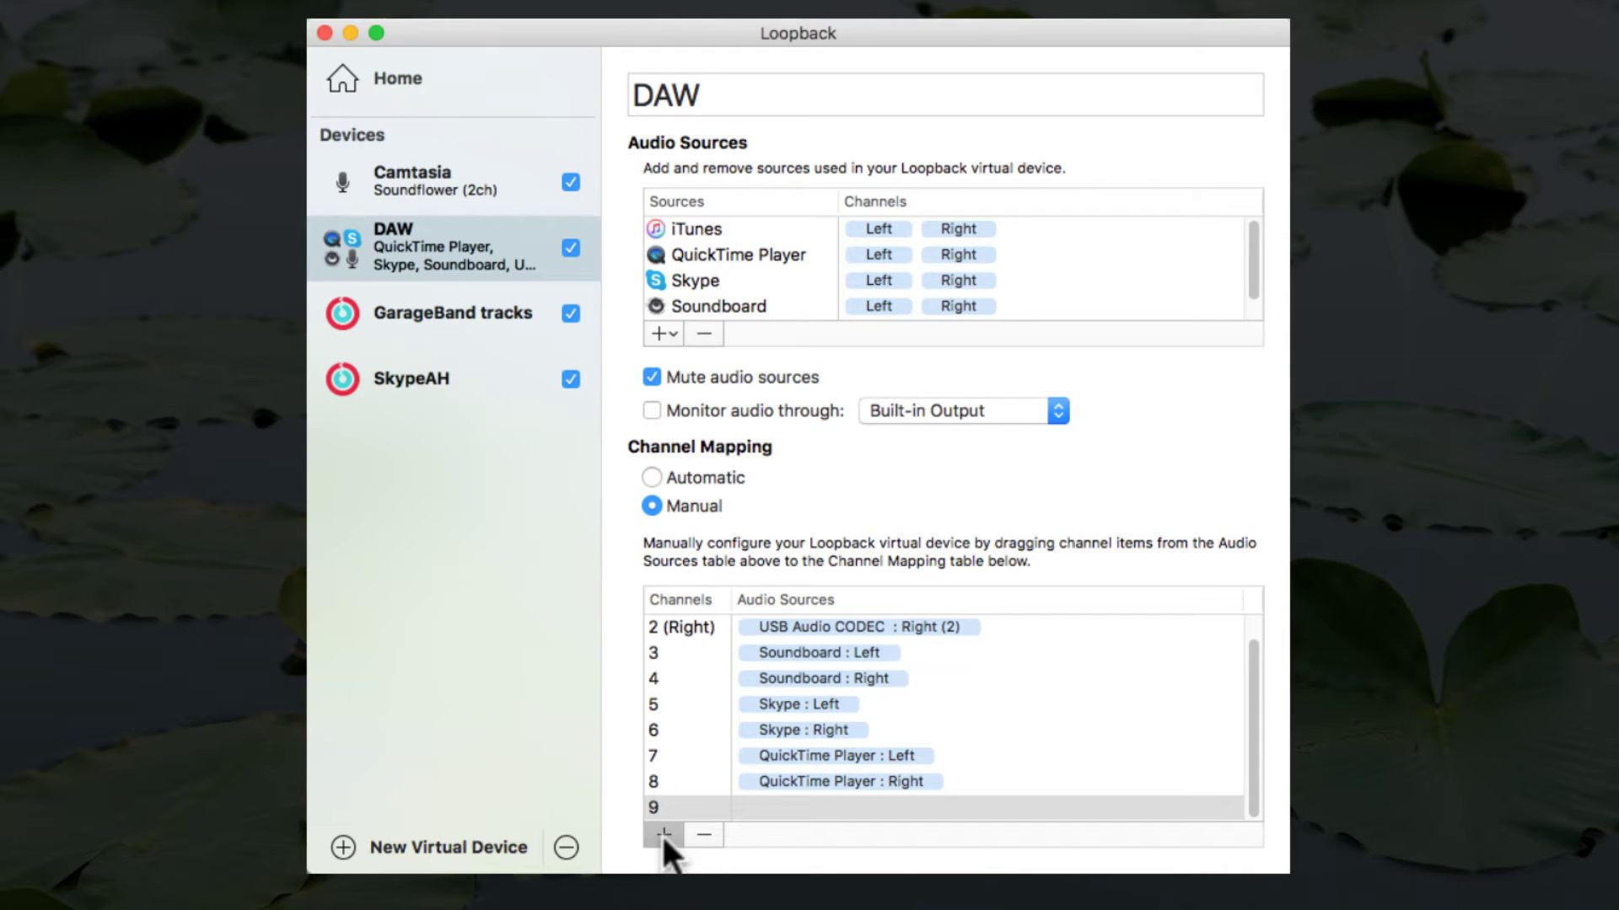
click(662, 835)
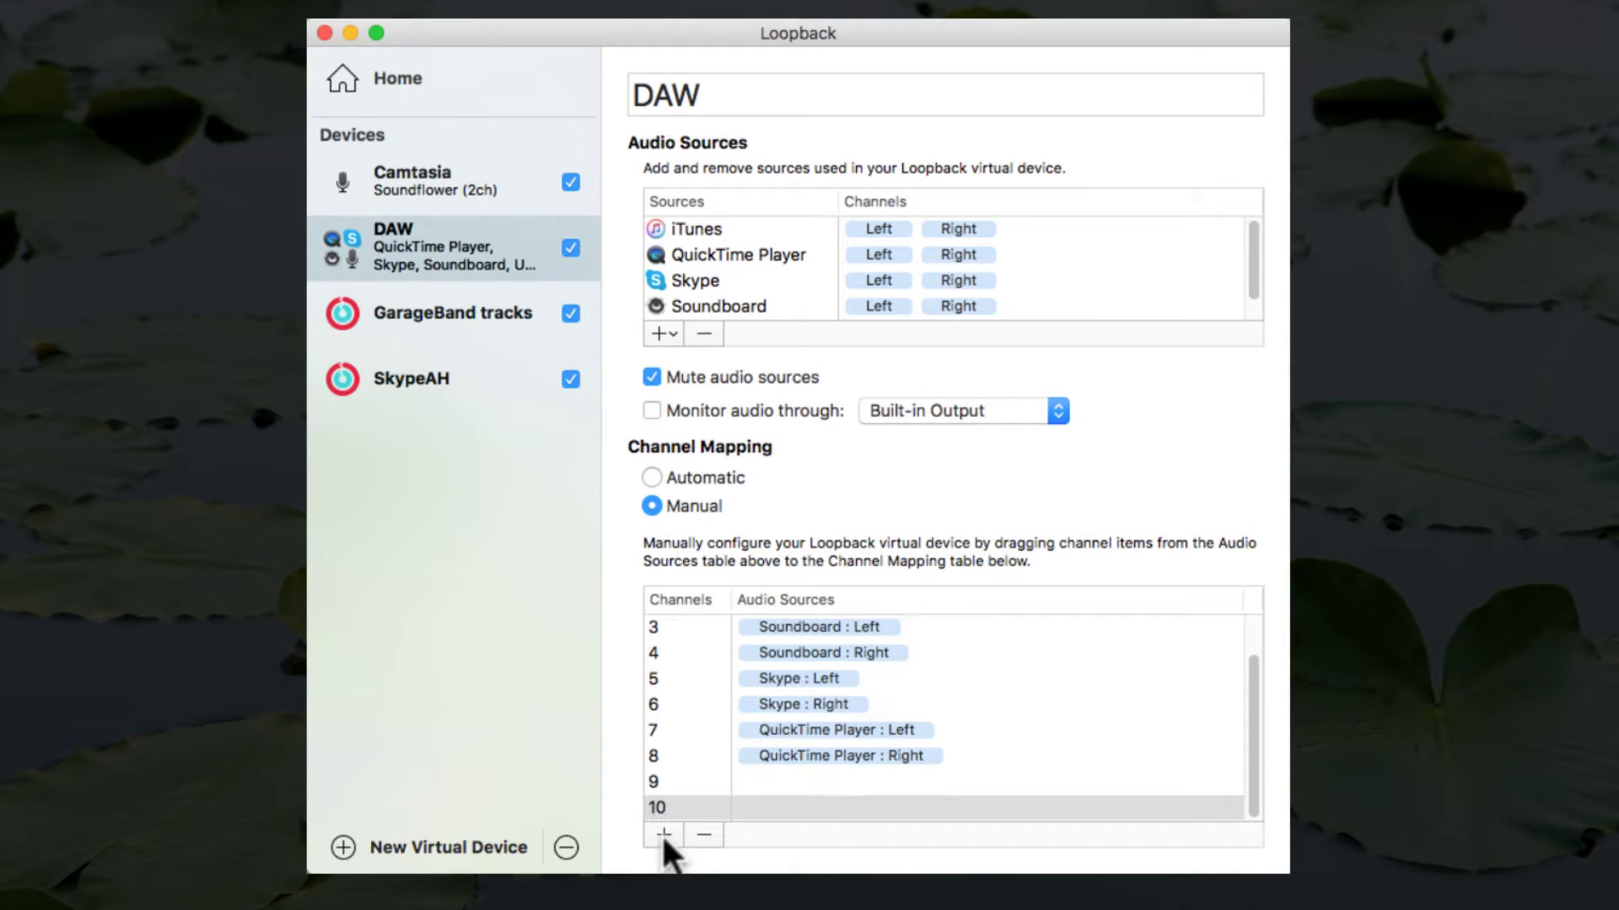
click(689, 226)
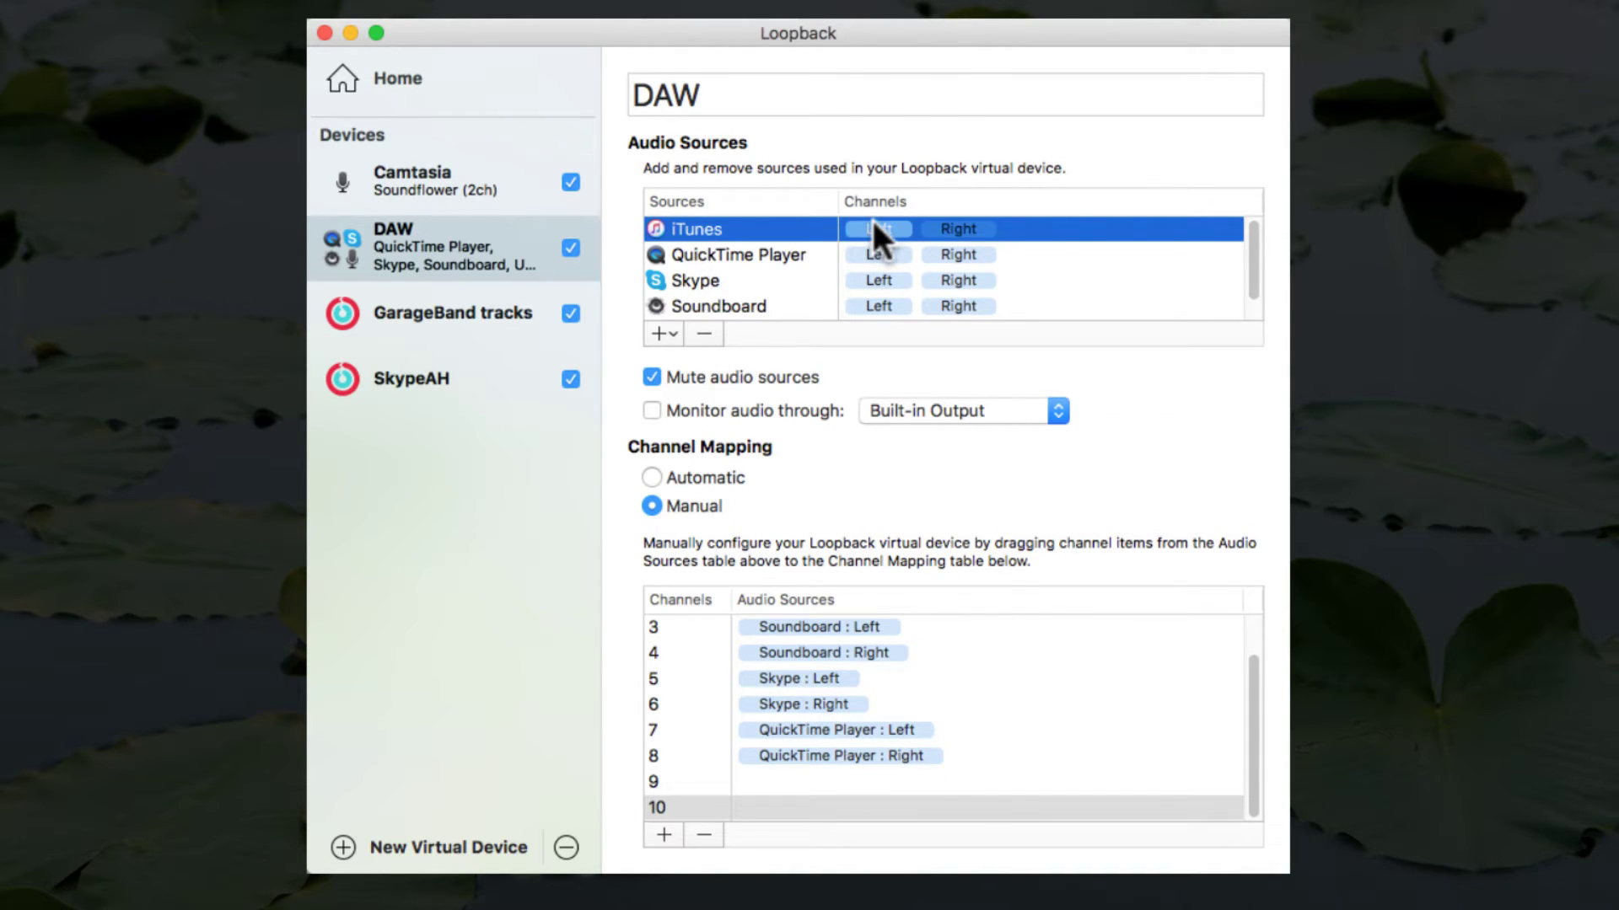
drag(872, 220, 782, 775)
drag(967, 782, 967, 789)
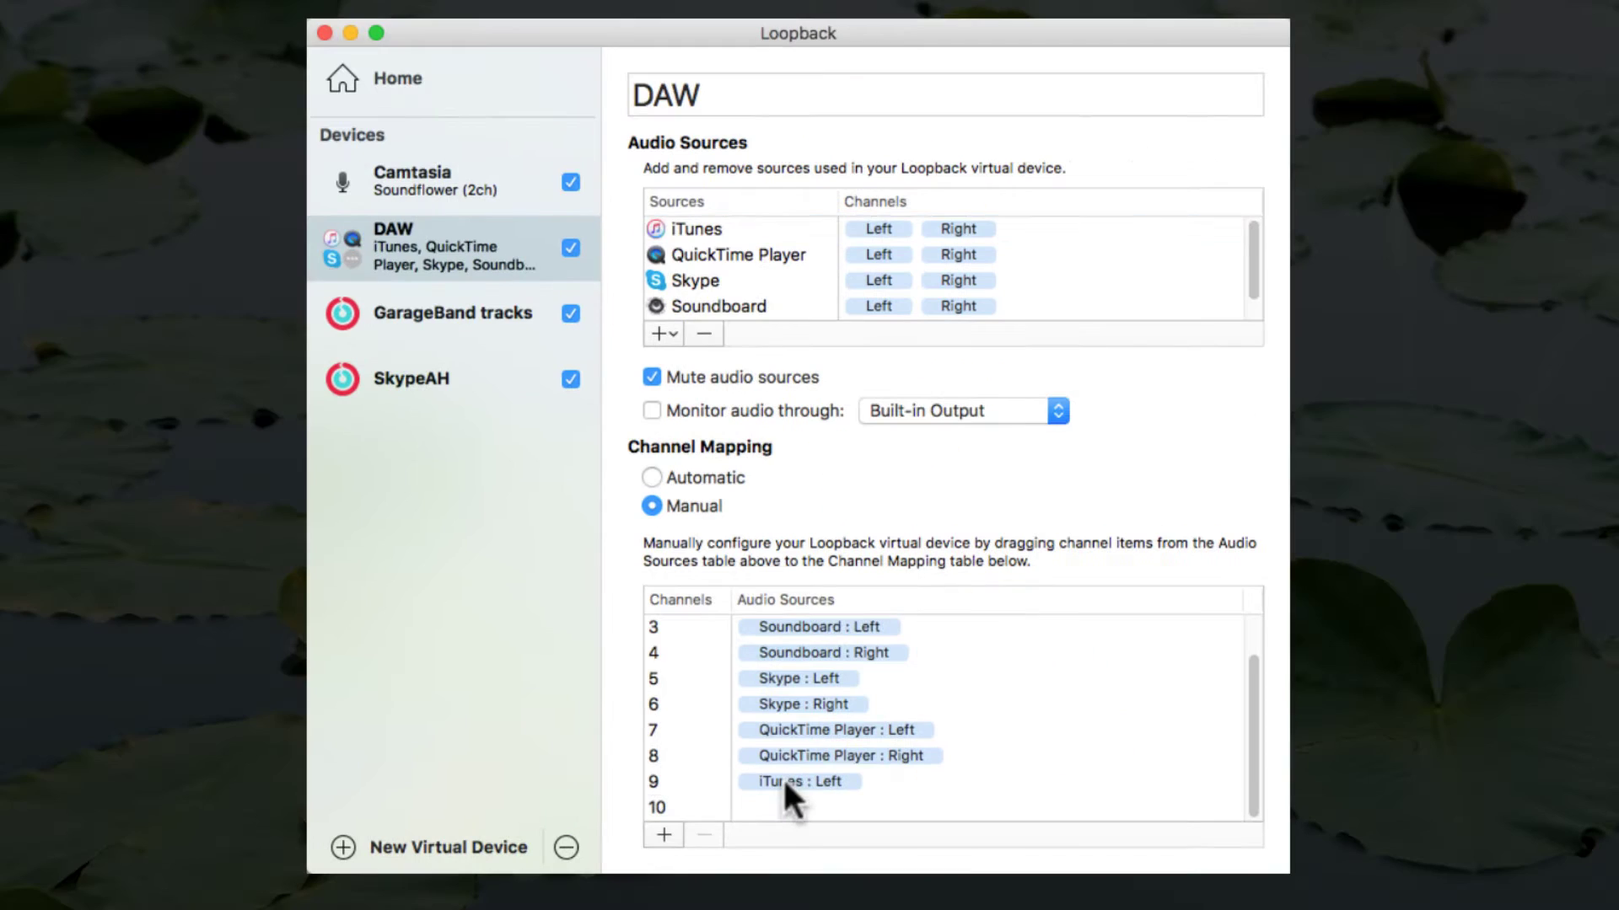
click(720, 223)
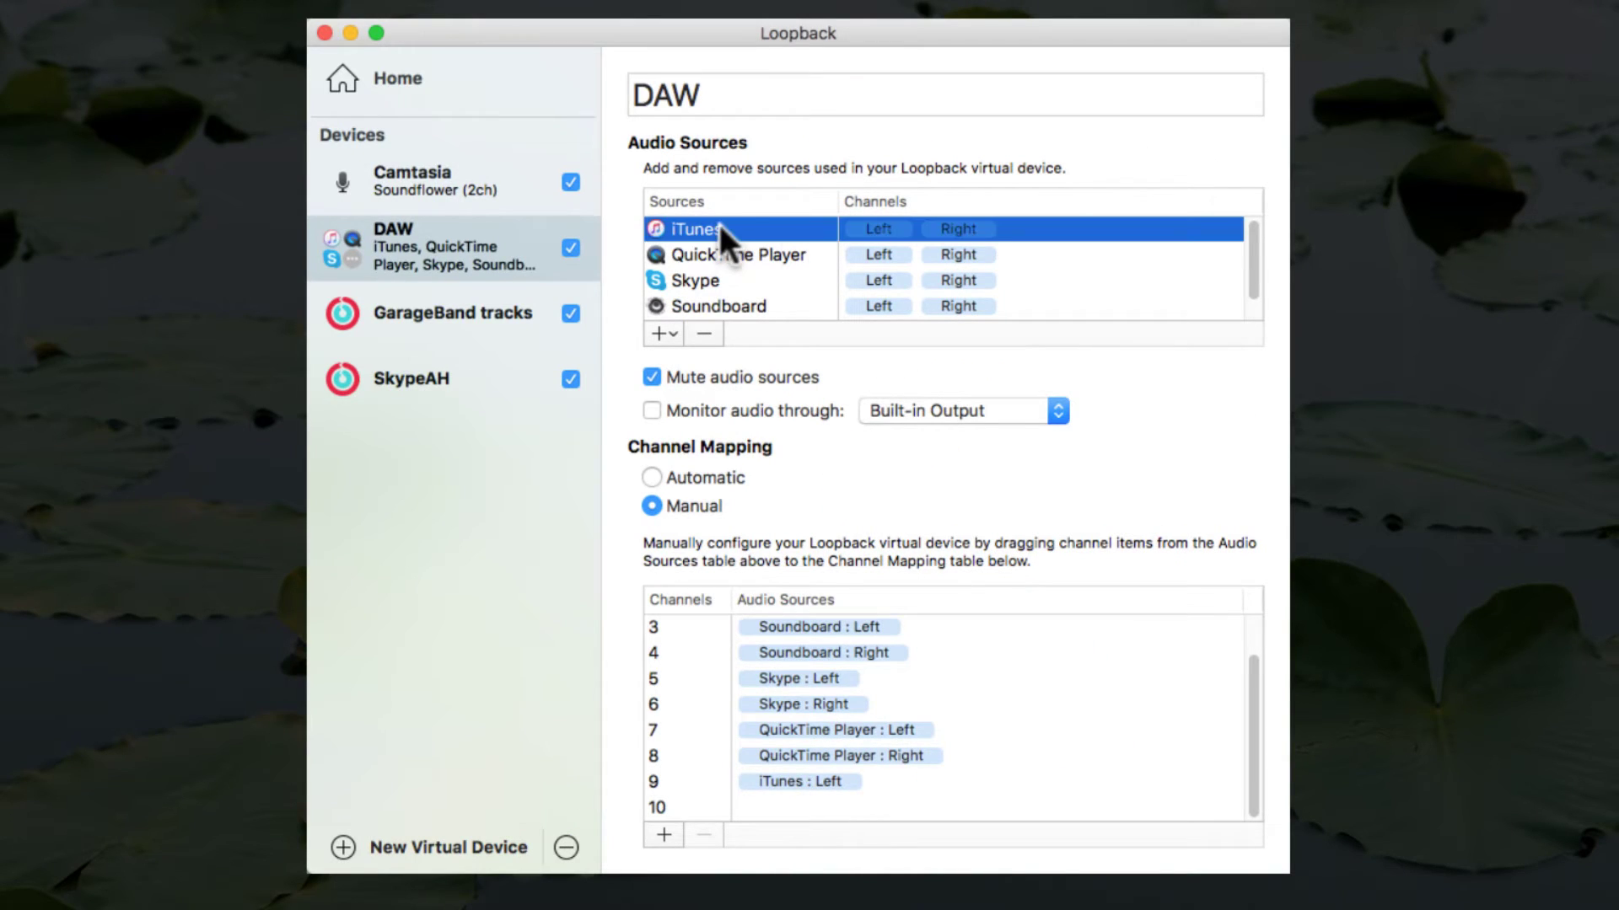
drag(963, 222, 890, 748)
drag(1072, 740, 997, 813)
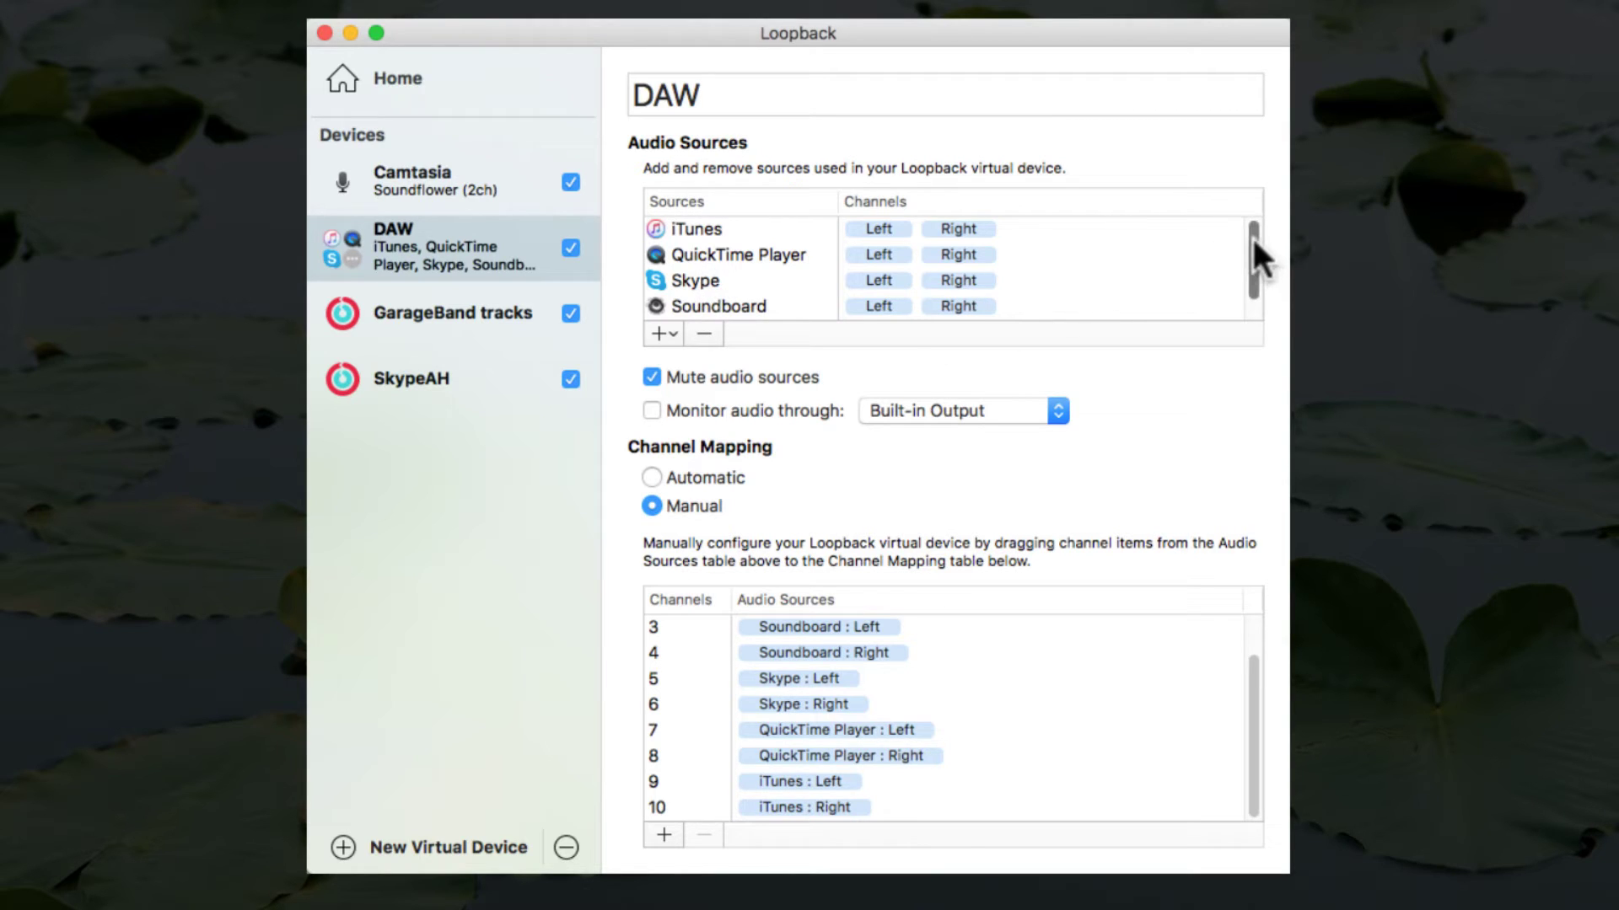
mouse_move(1251, 235)
mouse_down()
mouse_move(1247, 260)
mouse_move(1253, 231)
mouse_up()
Scroll the channel mapping back and move the Loopback window to the upper right
drag(1253, 690, 1246, 724)
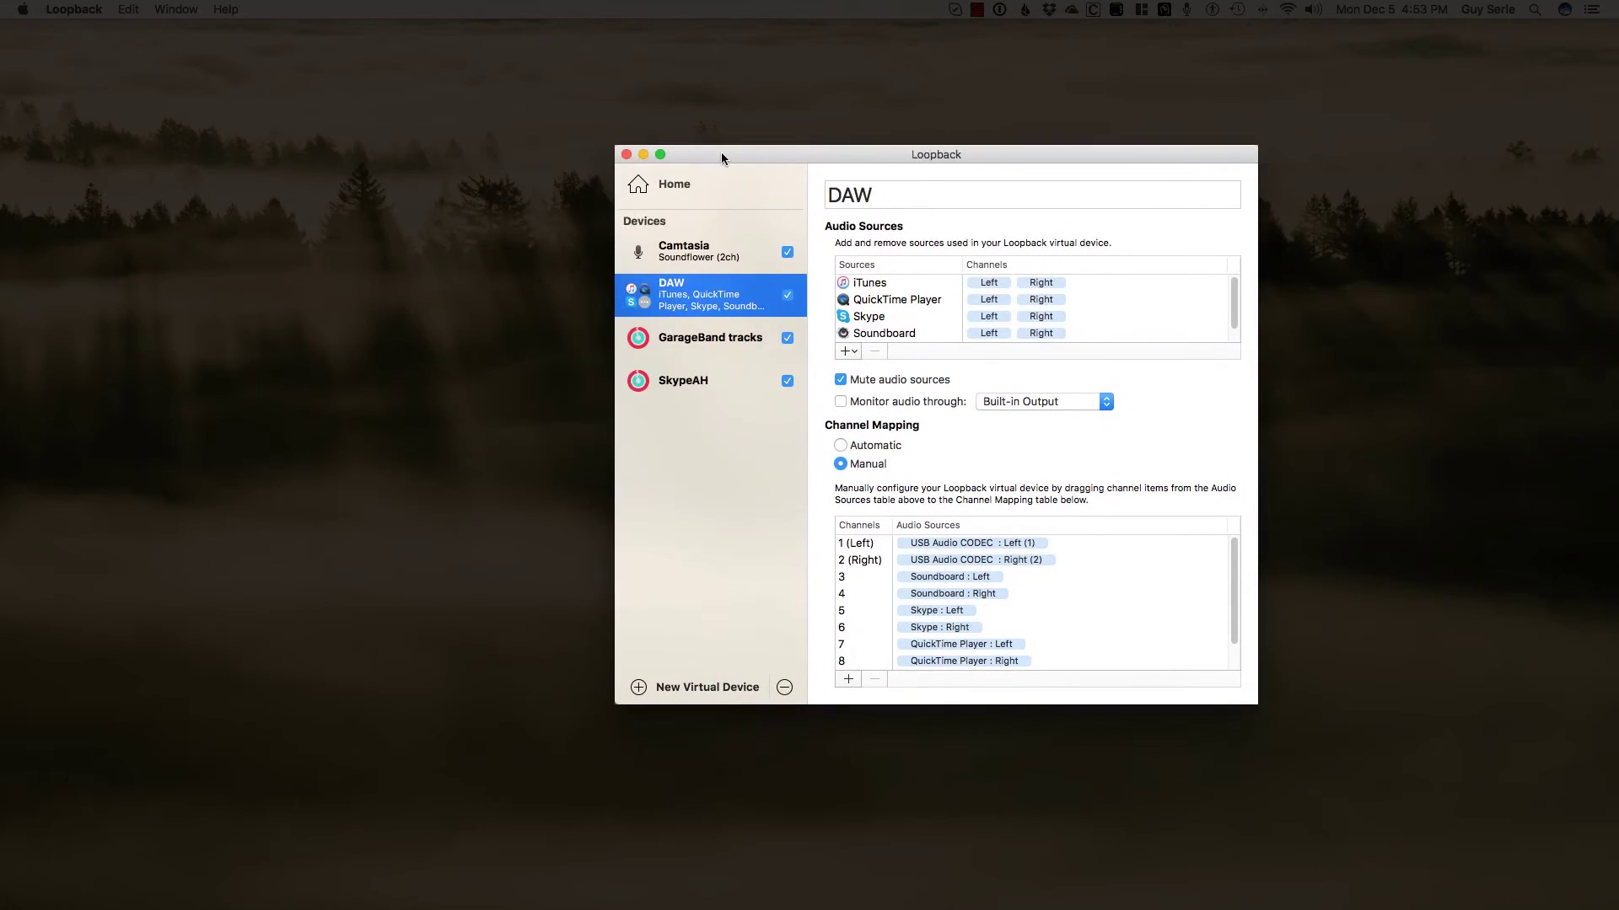
drag(721, 155, 1024, 50)
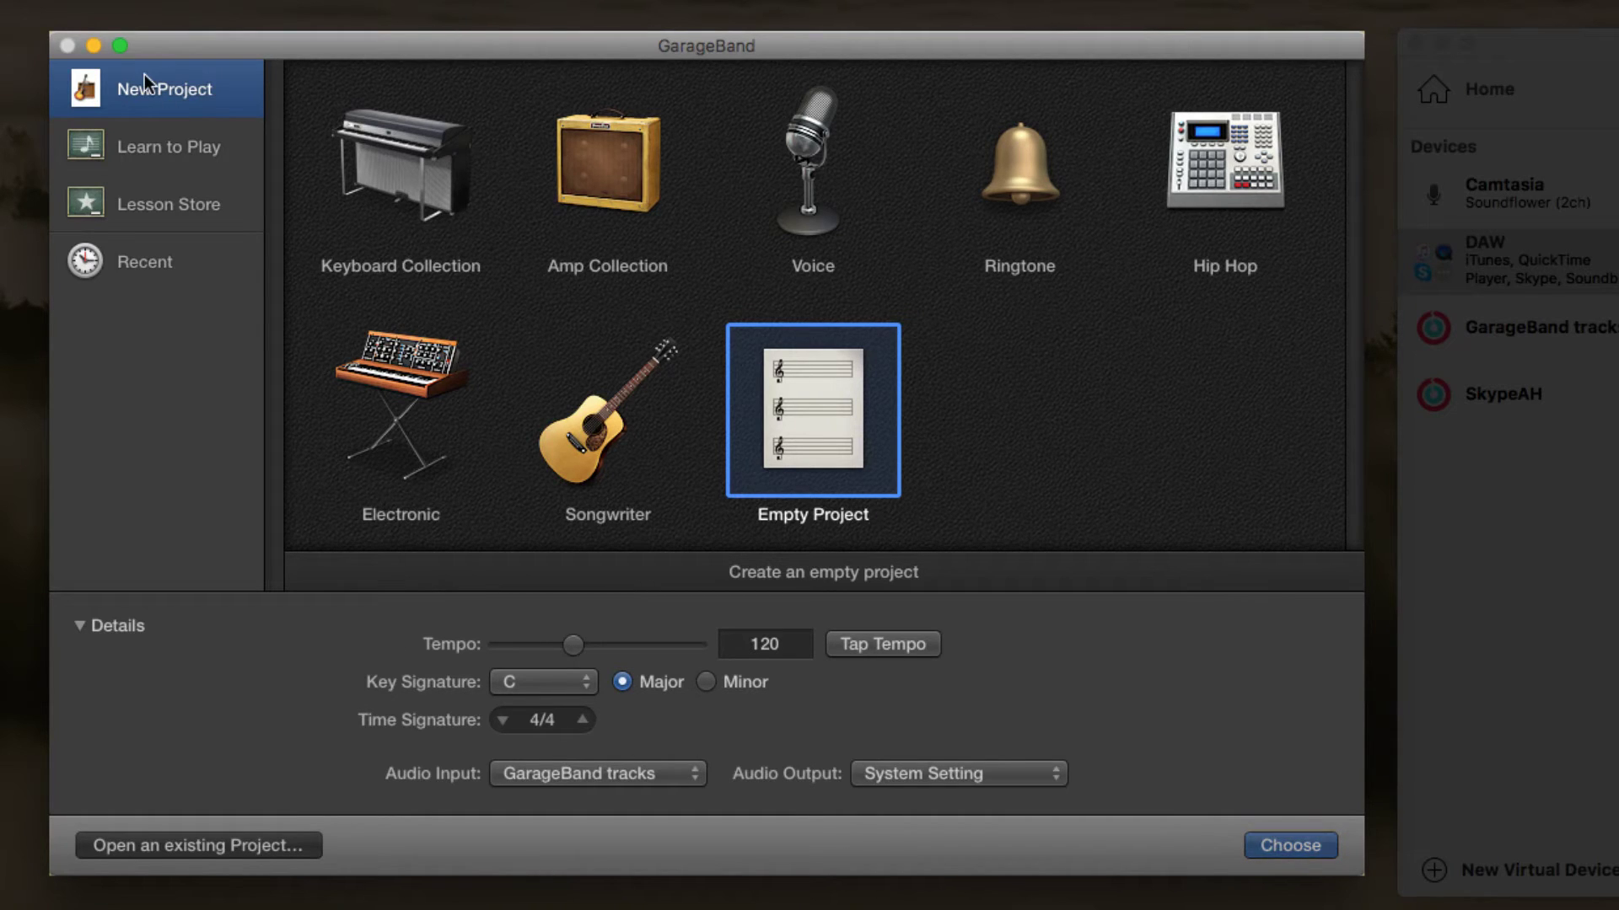
Create an empty GarageBand project with DAW as its audio input
click(523, 774)
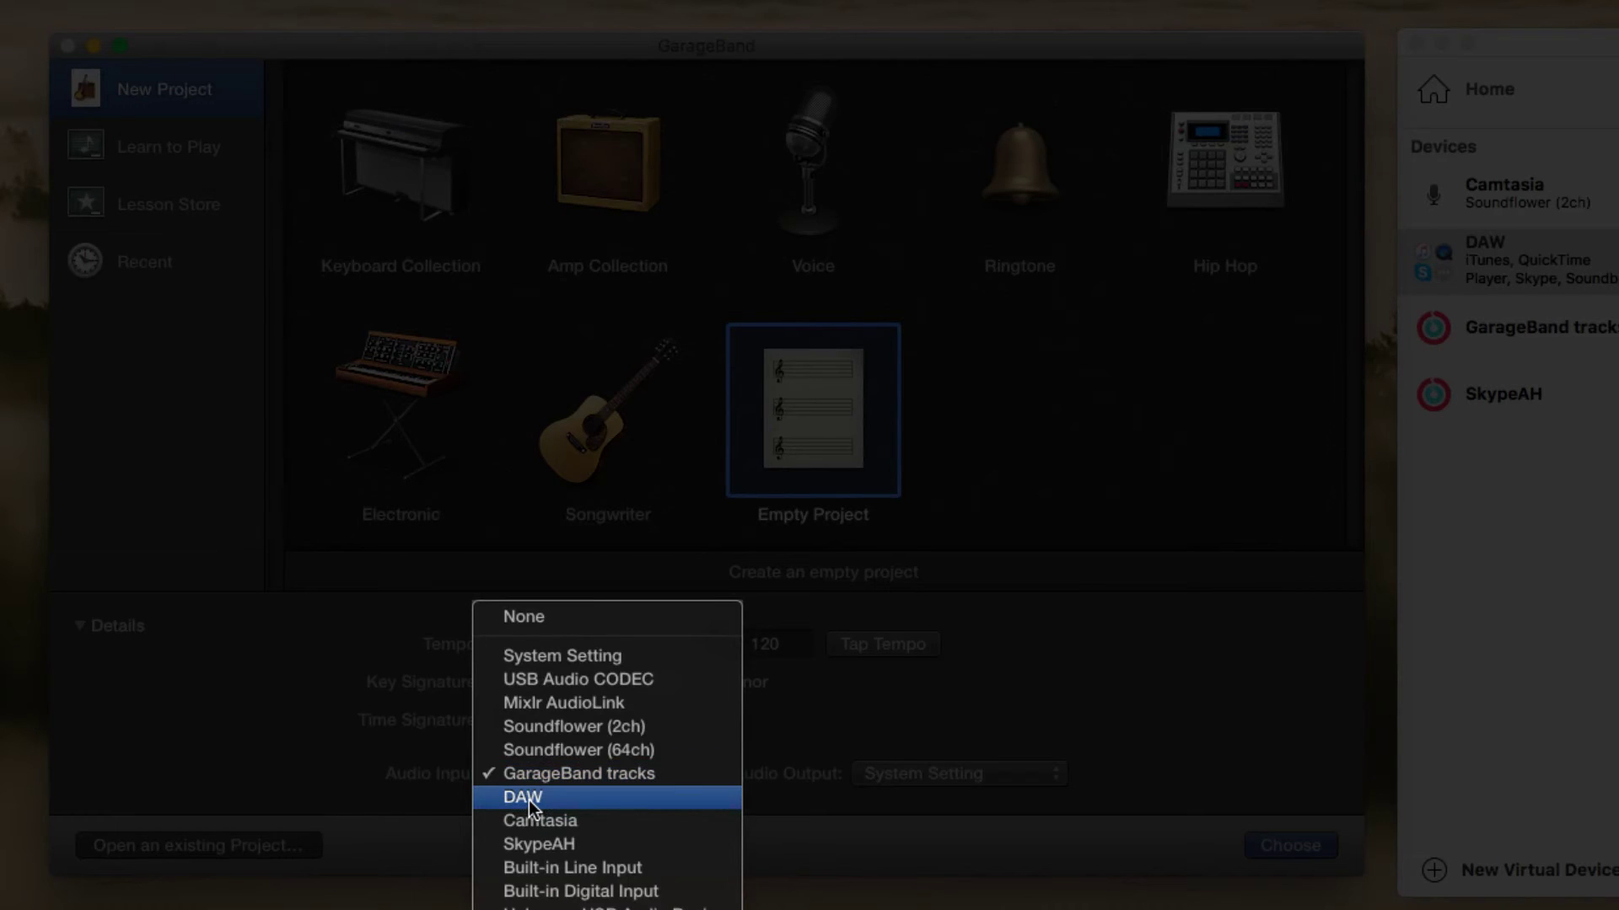
click(529, 799)
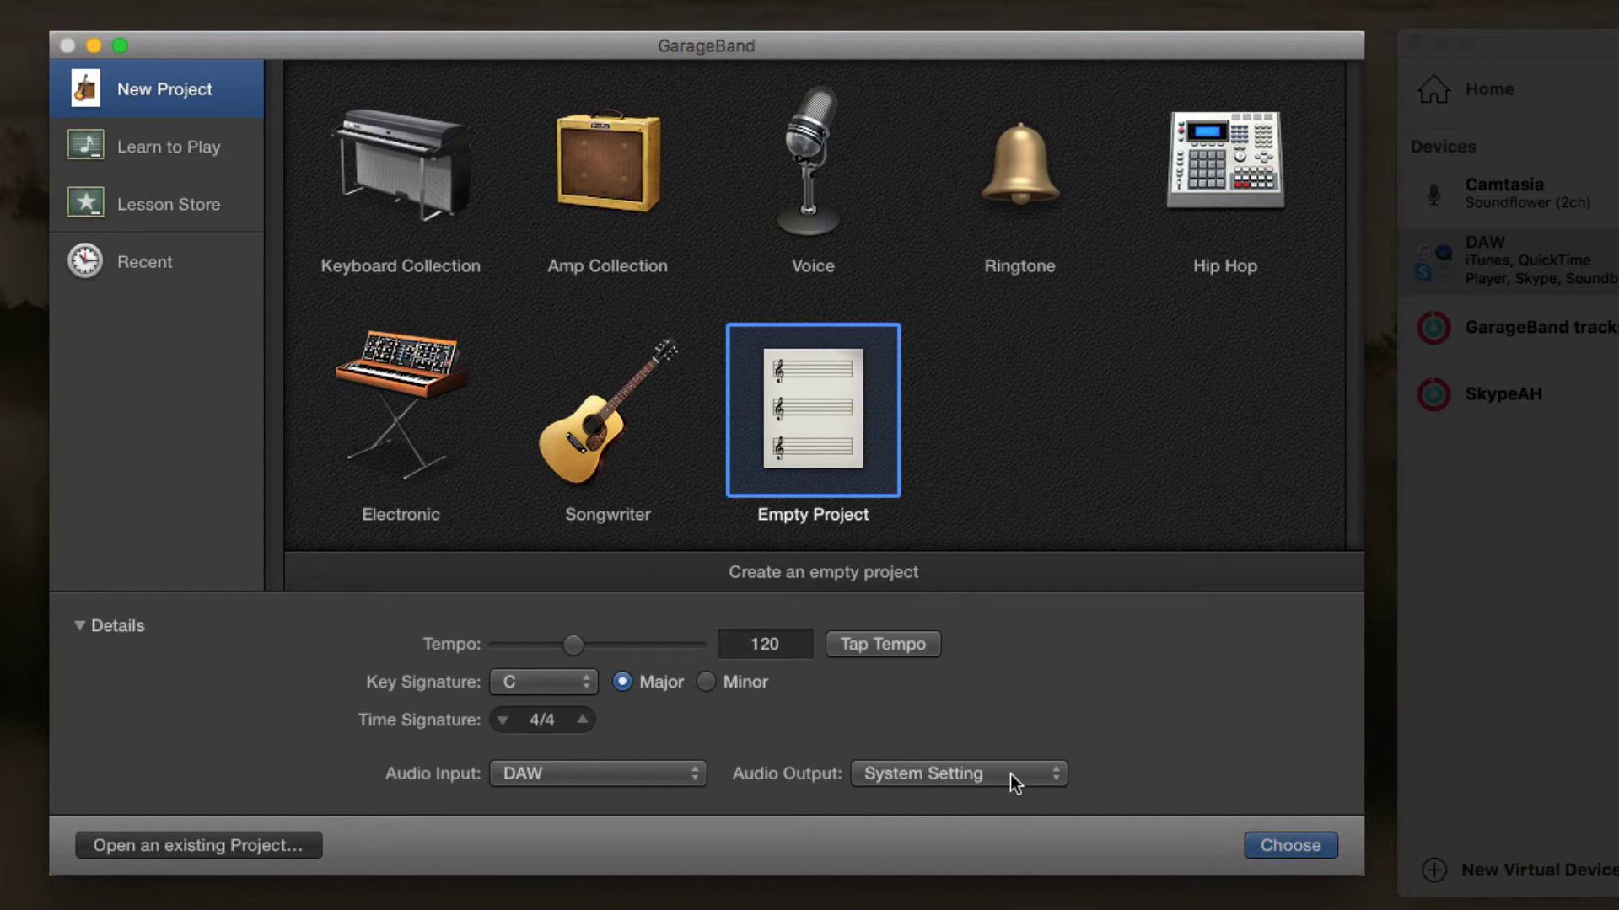
click(1287, 845)
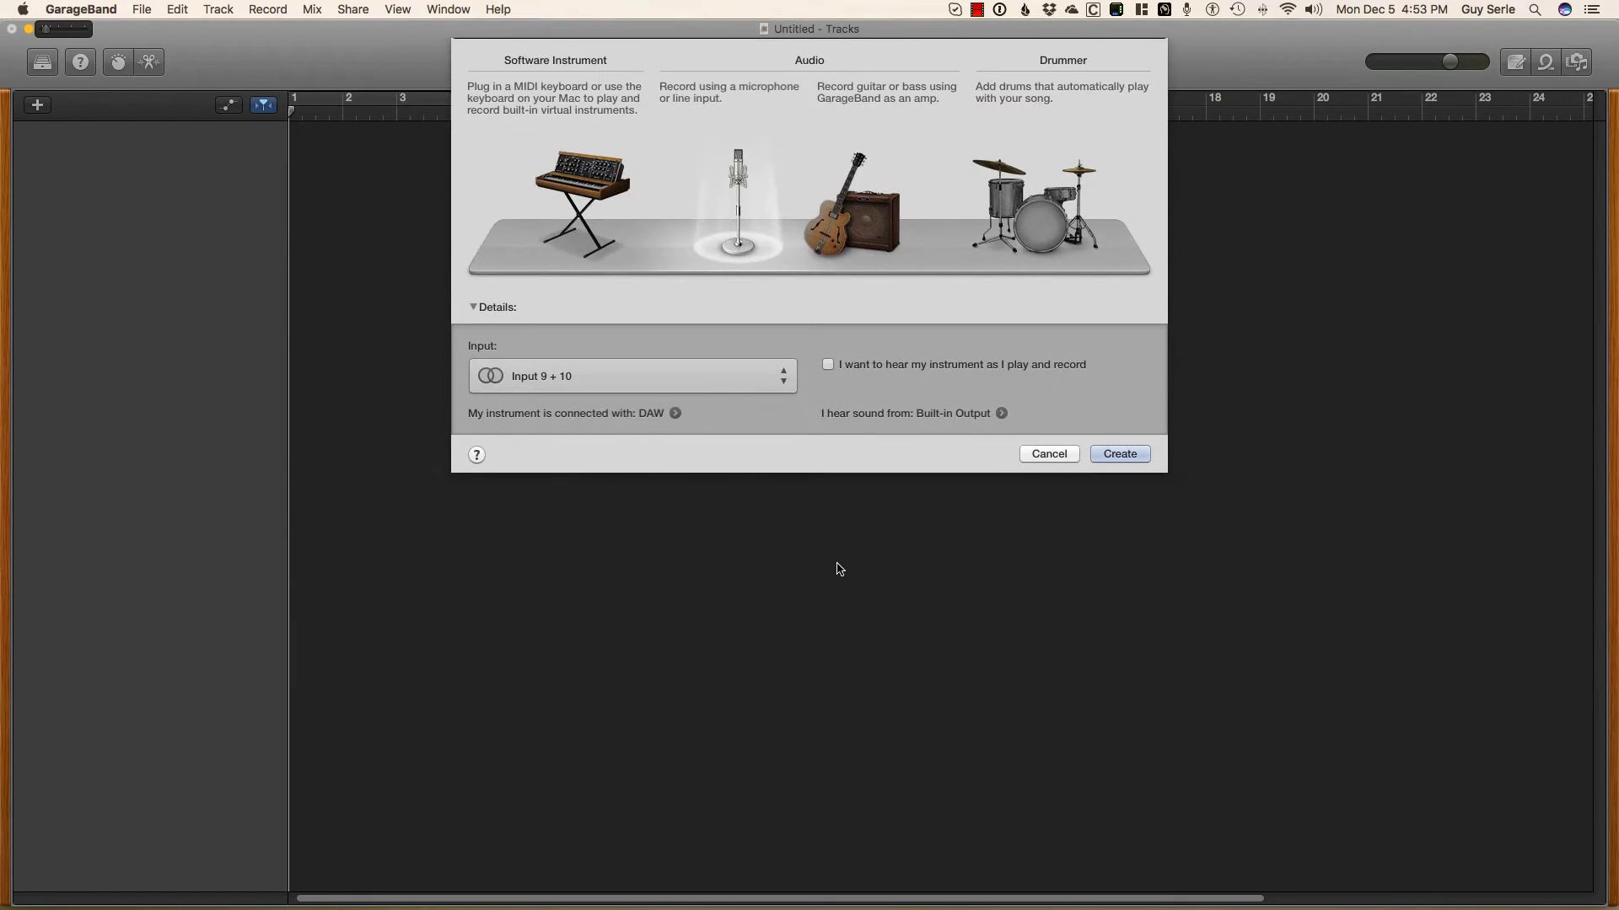
Add the Audio 1 audio track recording from Input 1 + 2
click(604, 373)
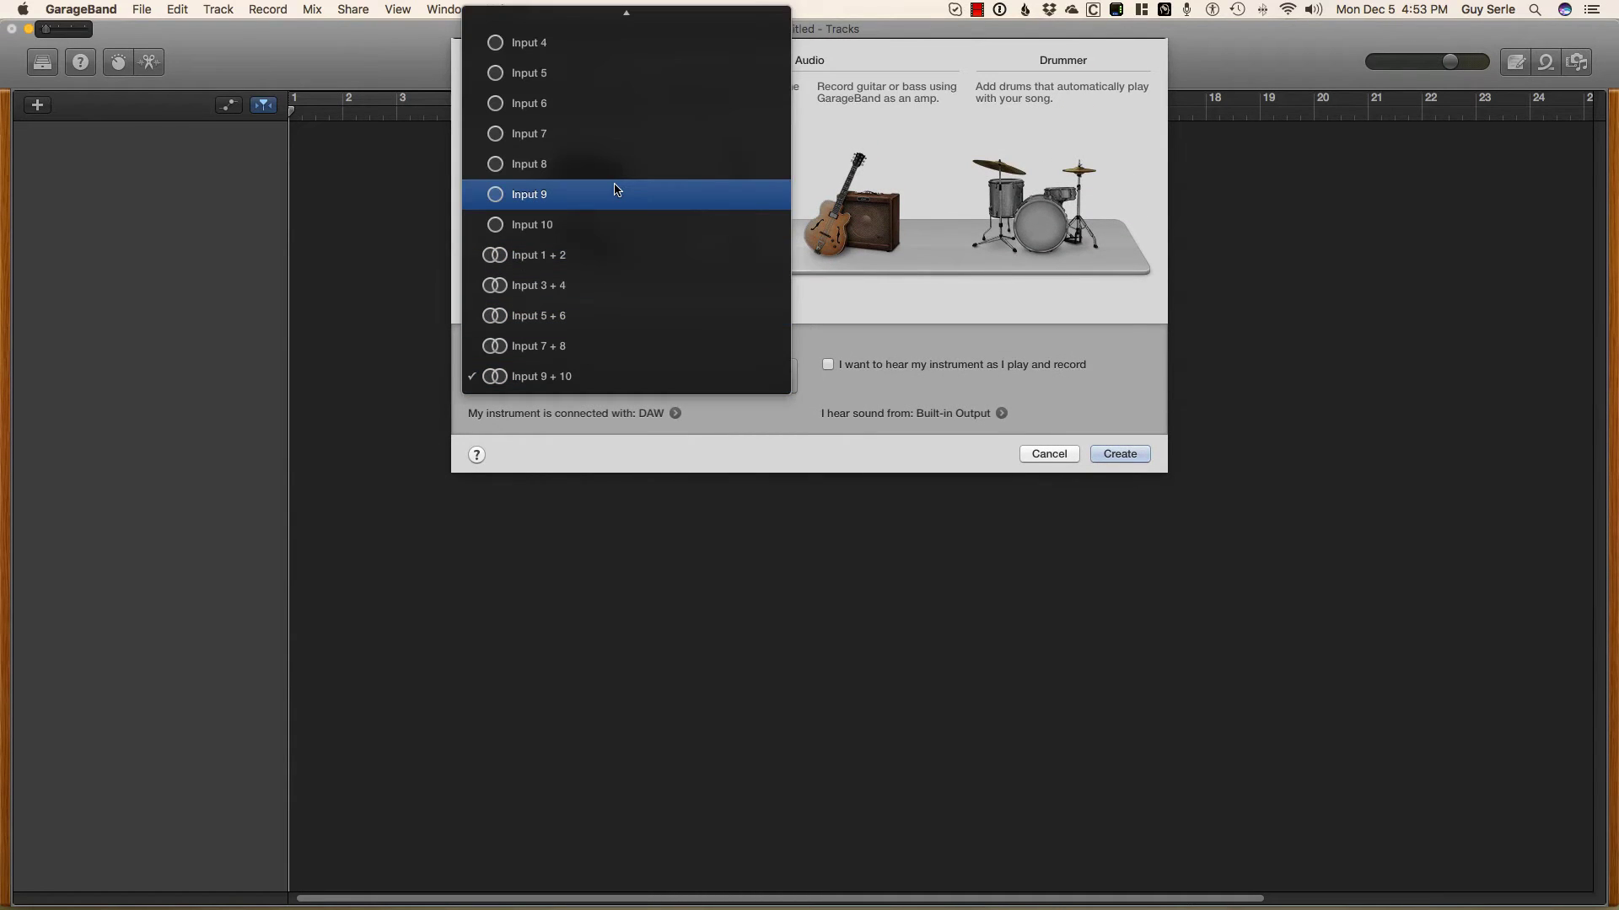
click(613, 251)
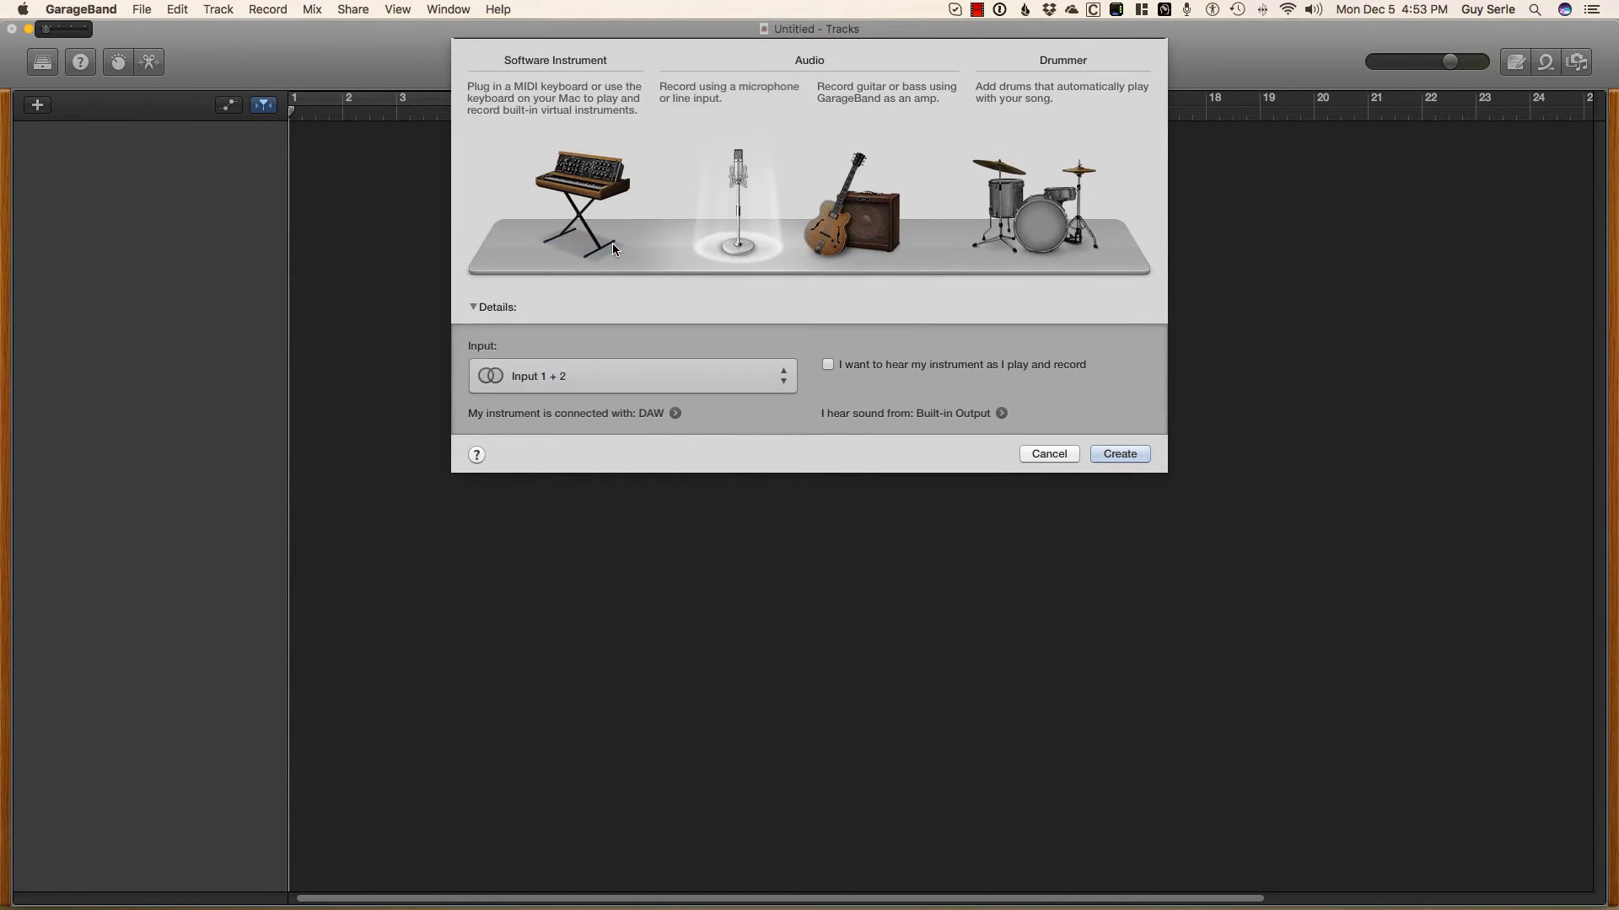
click(656, 382)
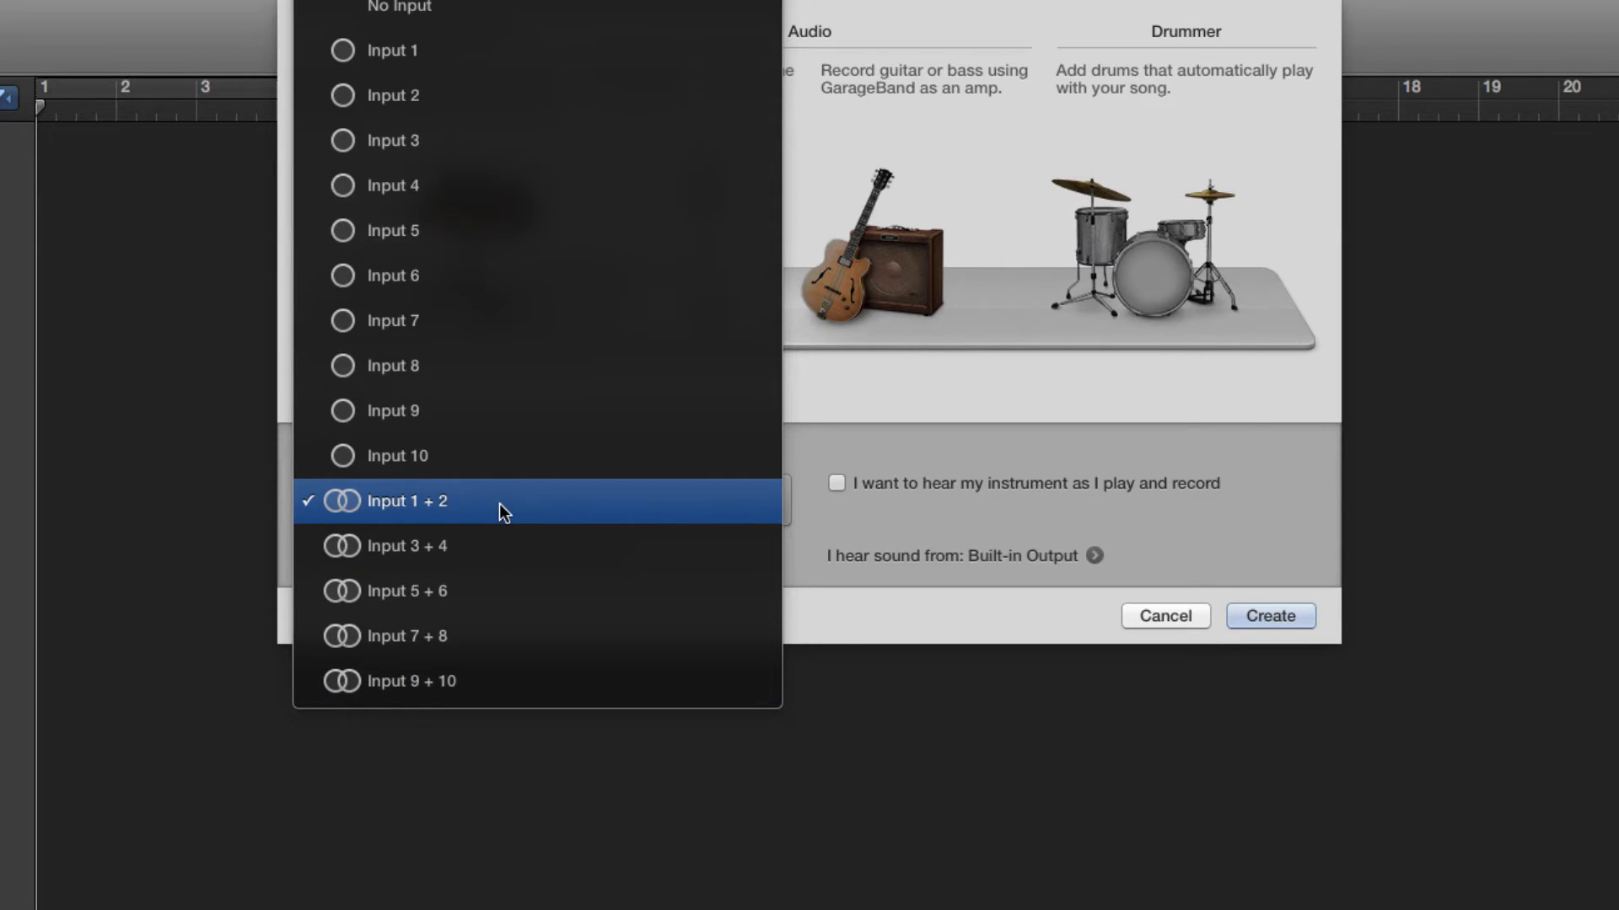
click(499, 503)
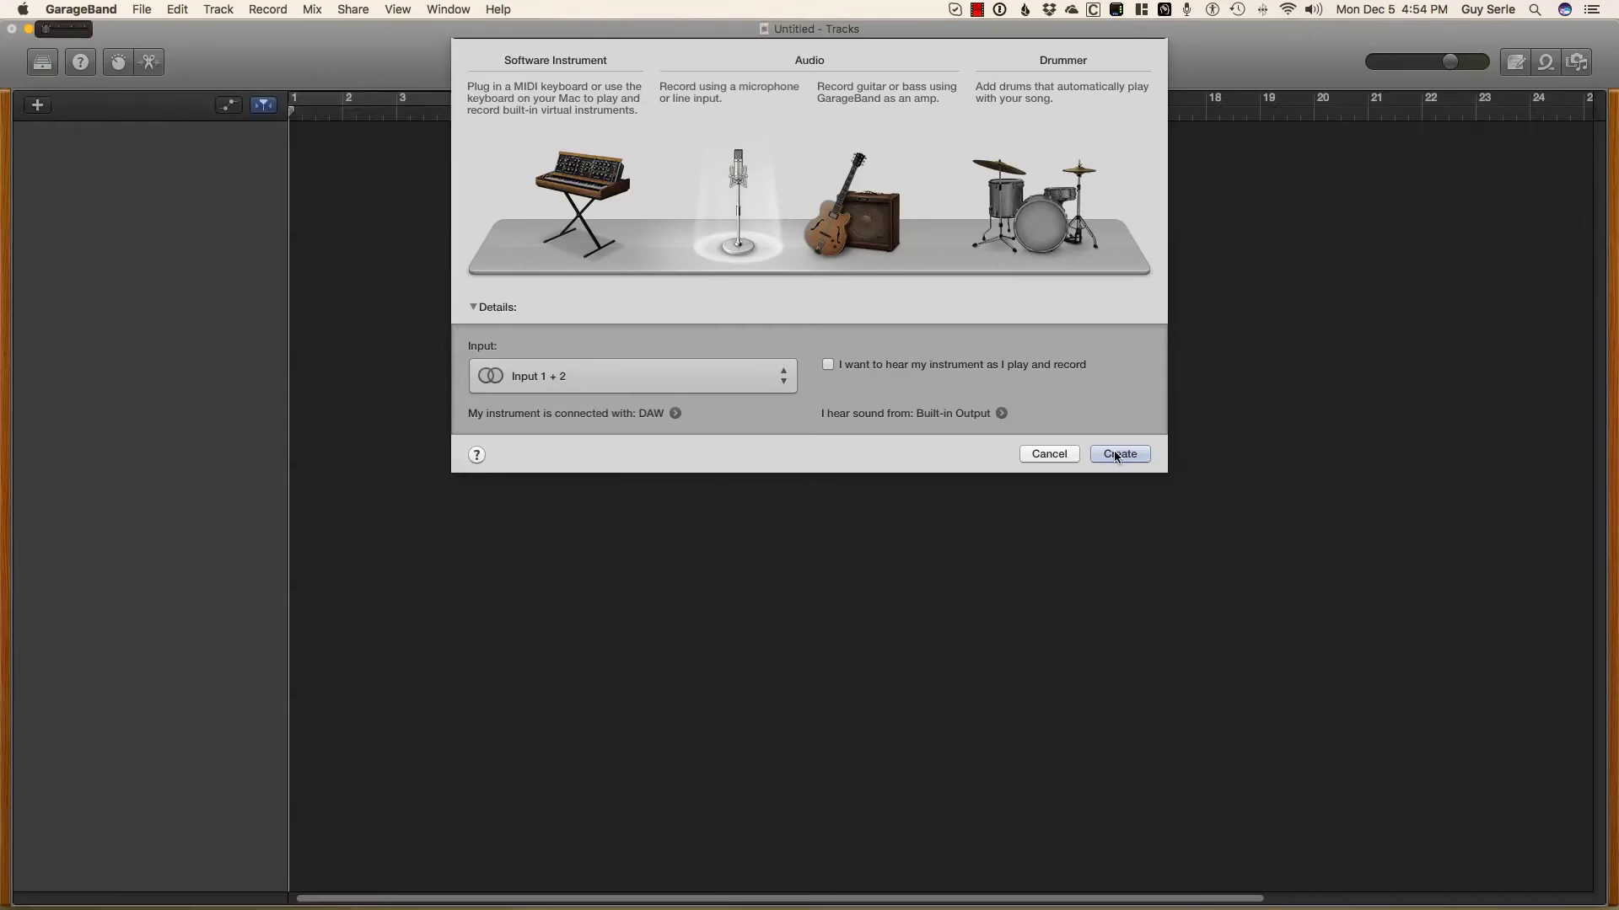
click(1265, 612)
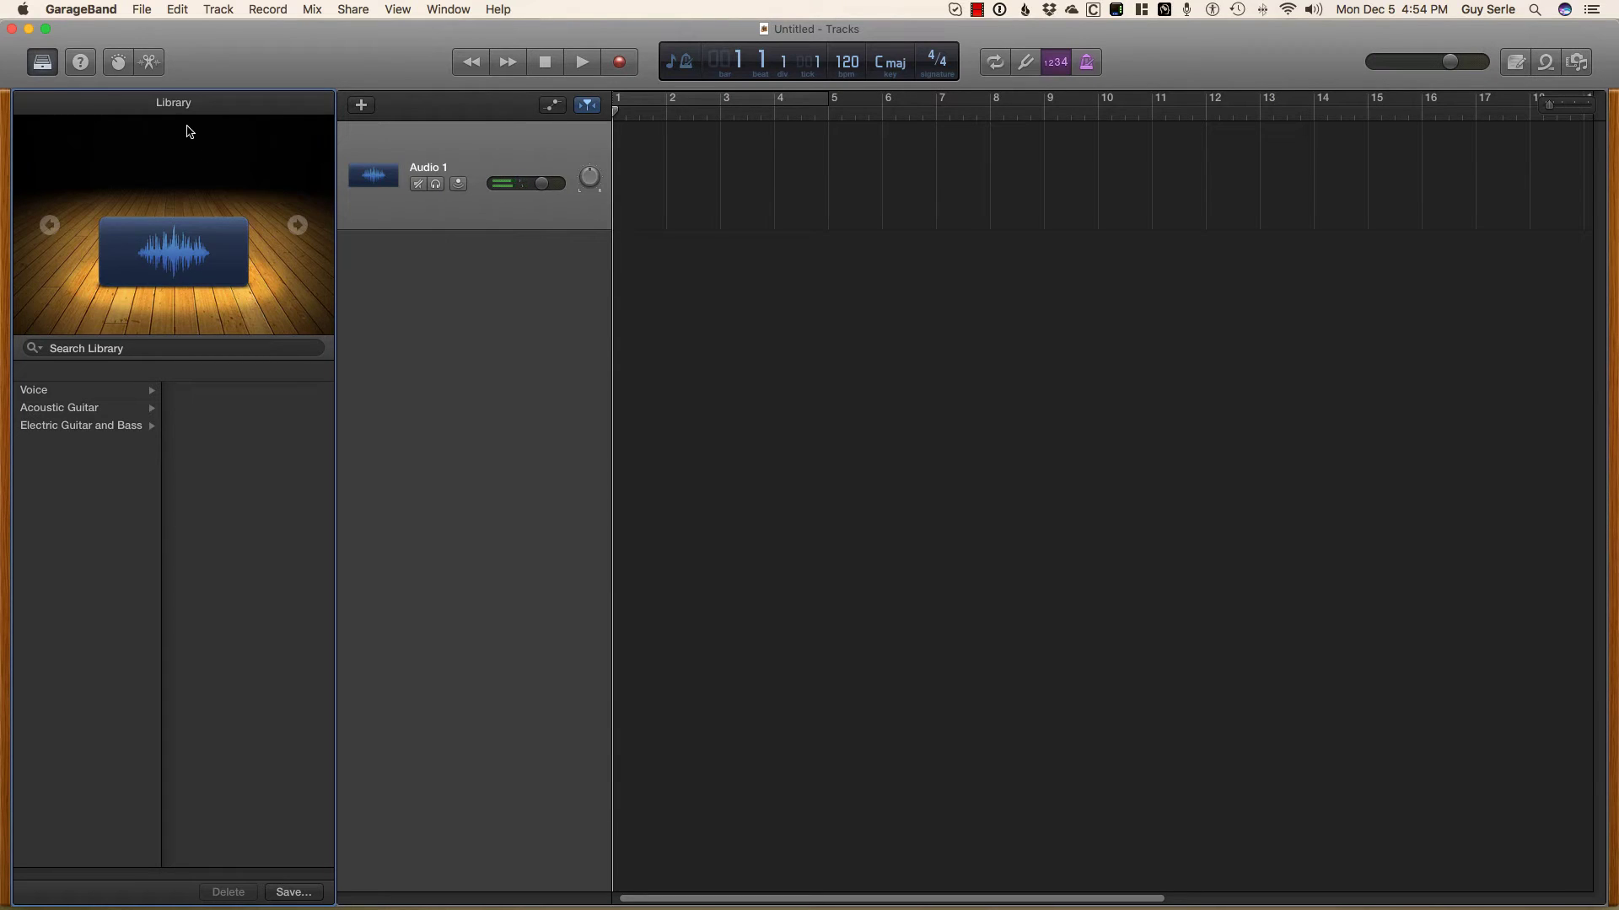
Add audio tracks Audio 2 on Input 3 + 4 and Audio 3 on Input 5 + 6
click(217, 9)
click(224, 30)
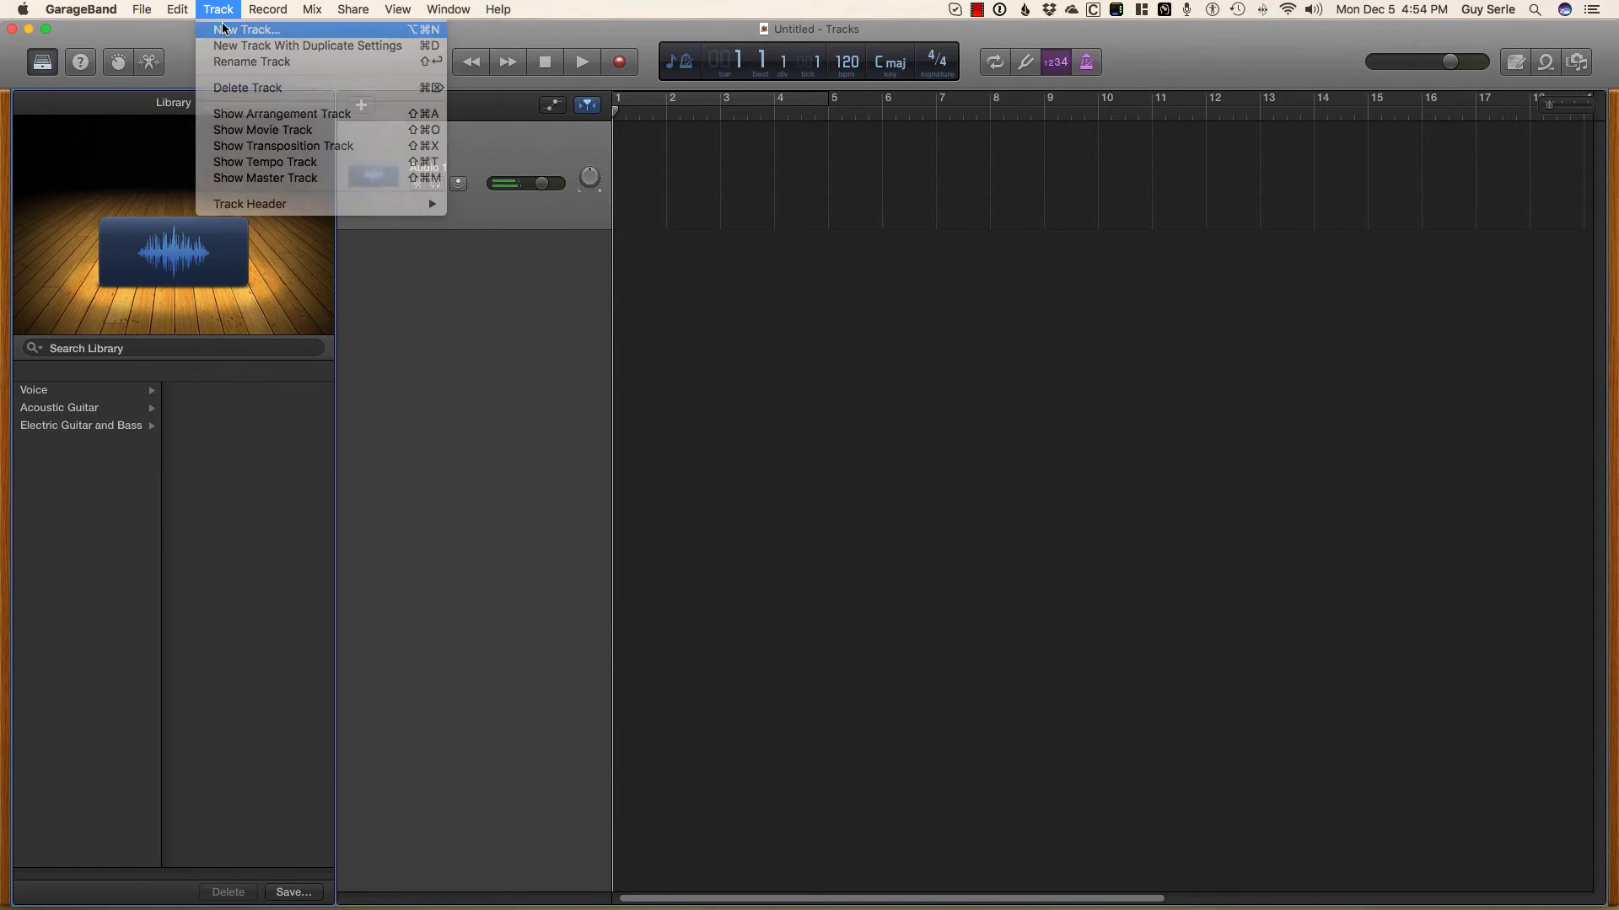
click(582, 376)
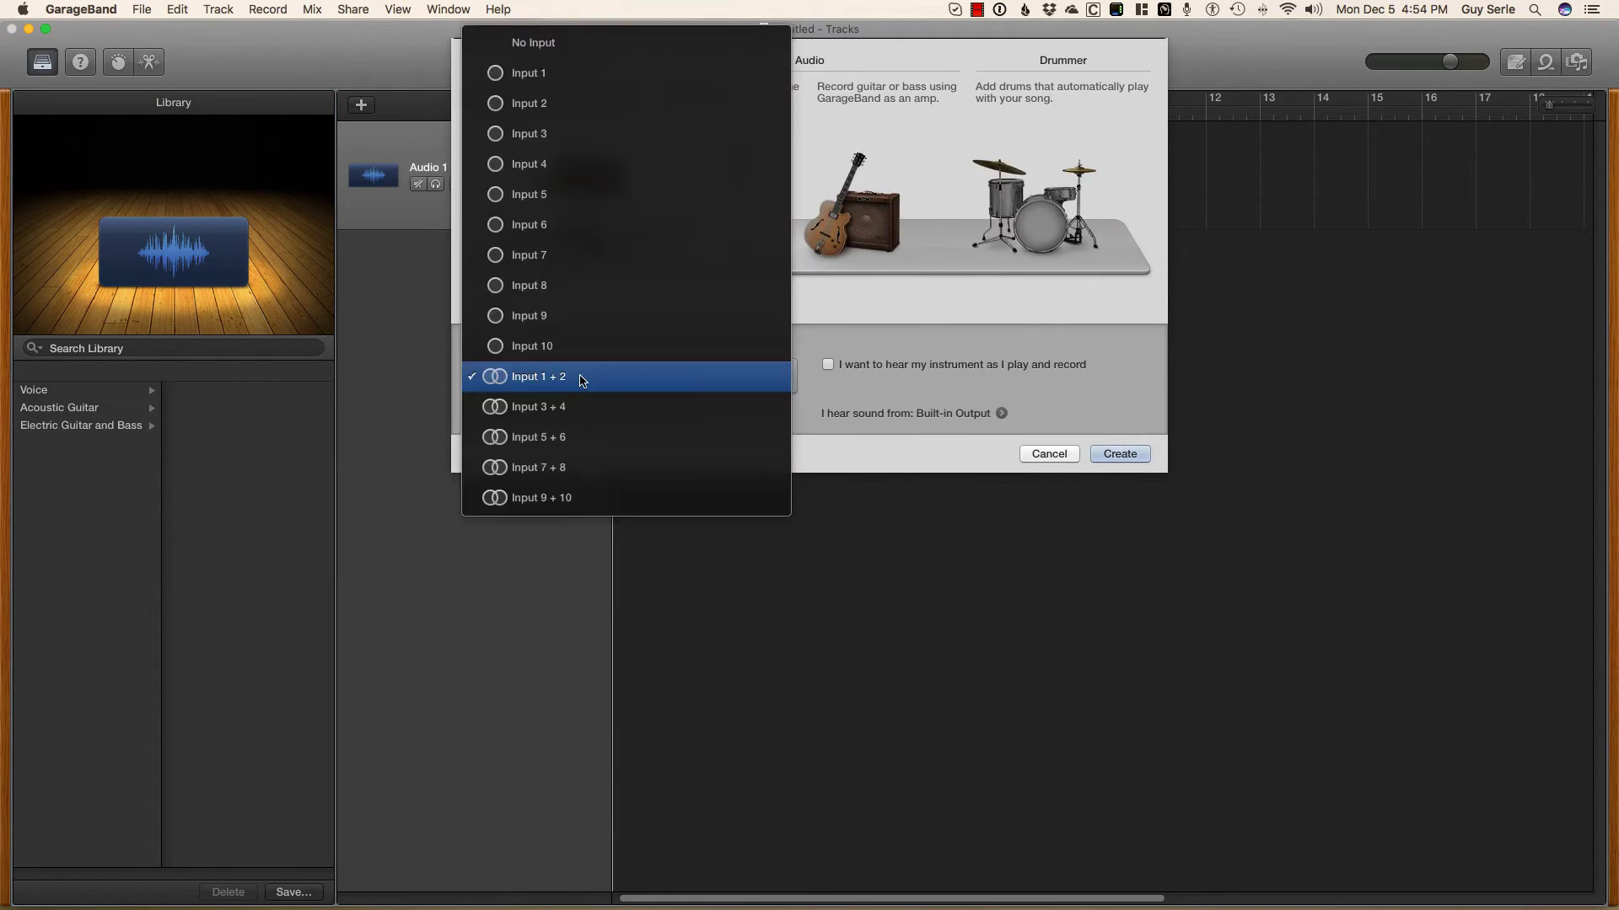
click(585, 405)
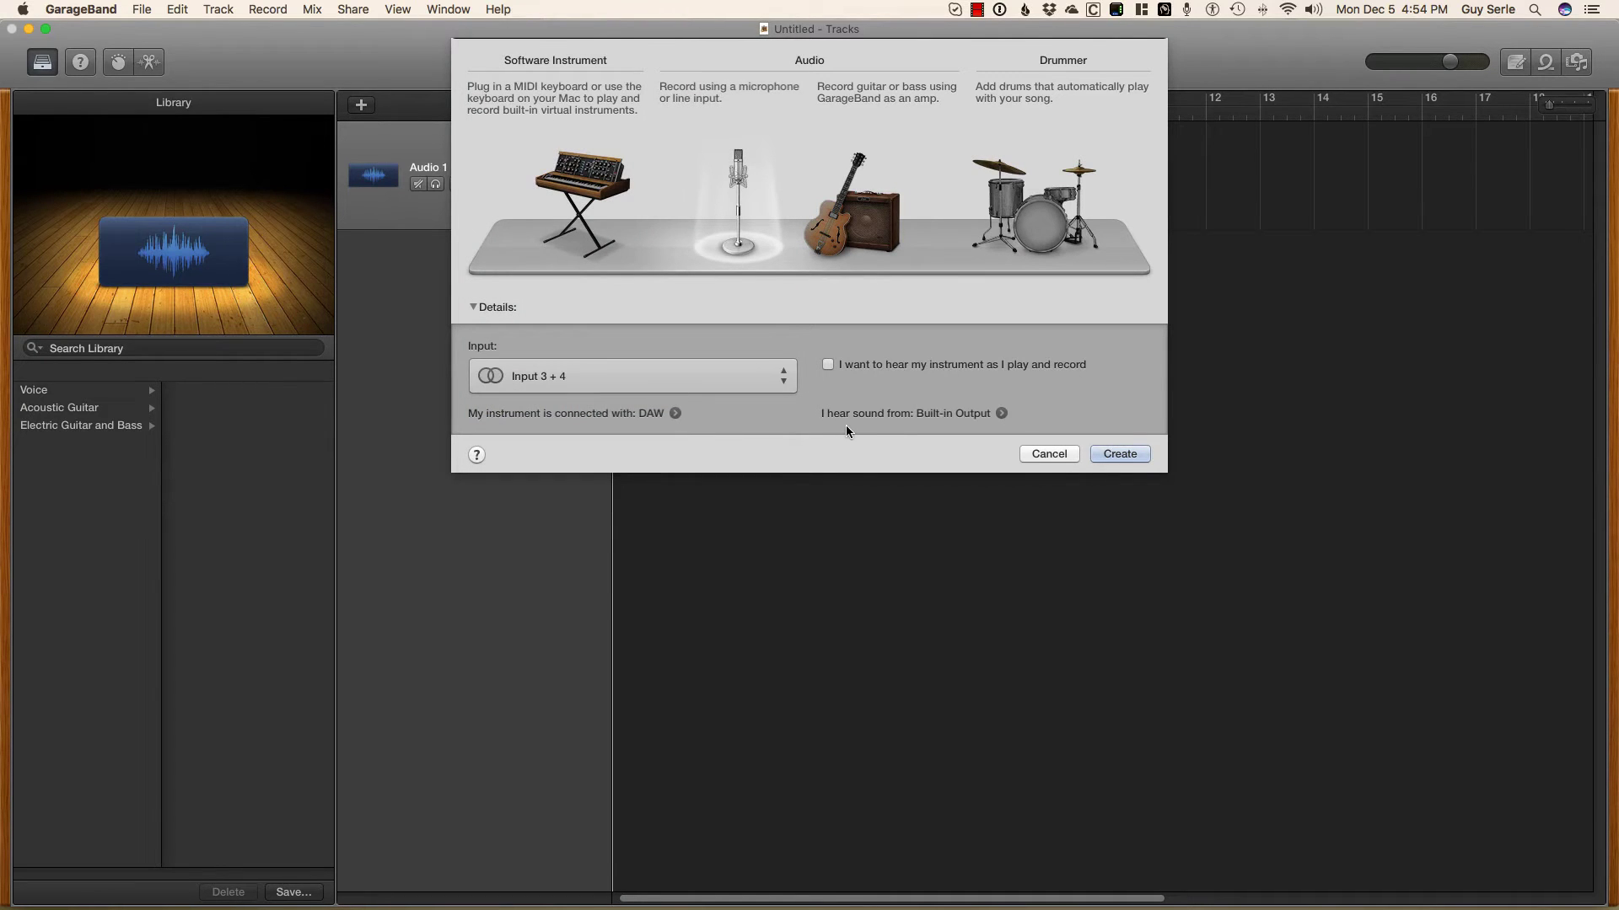
click(1113, 456)
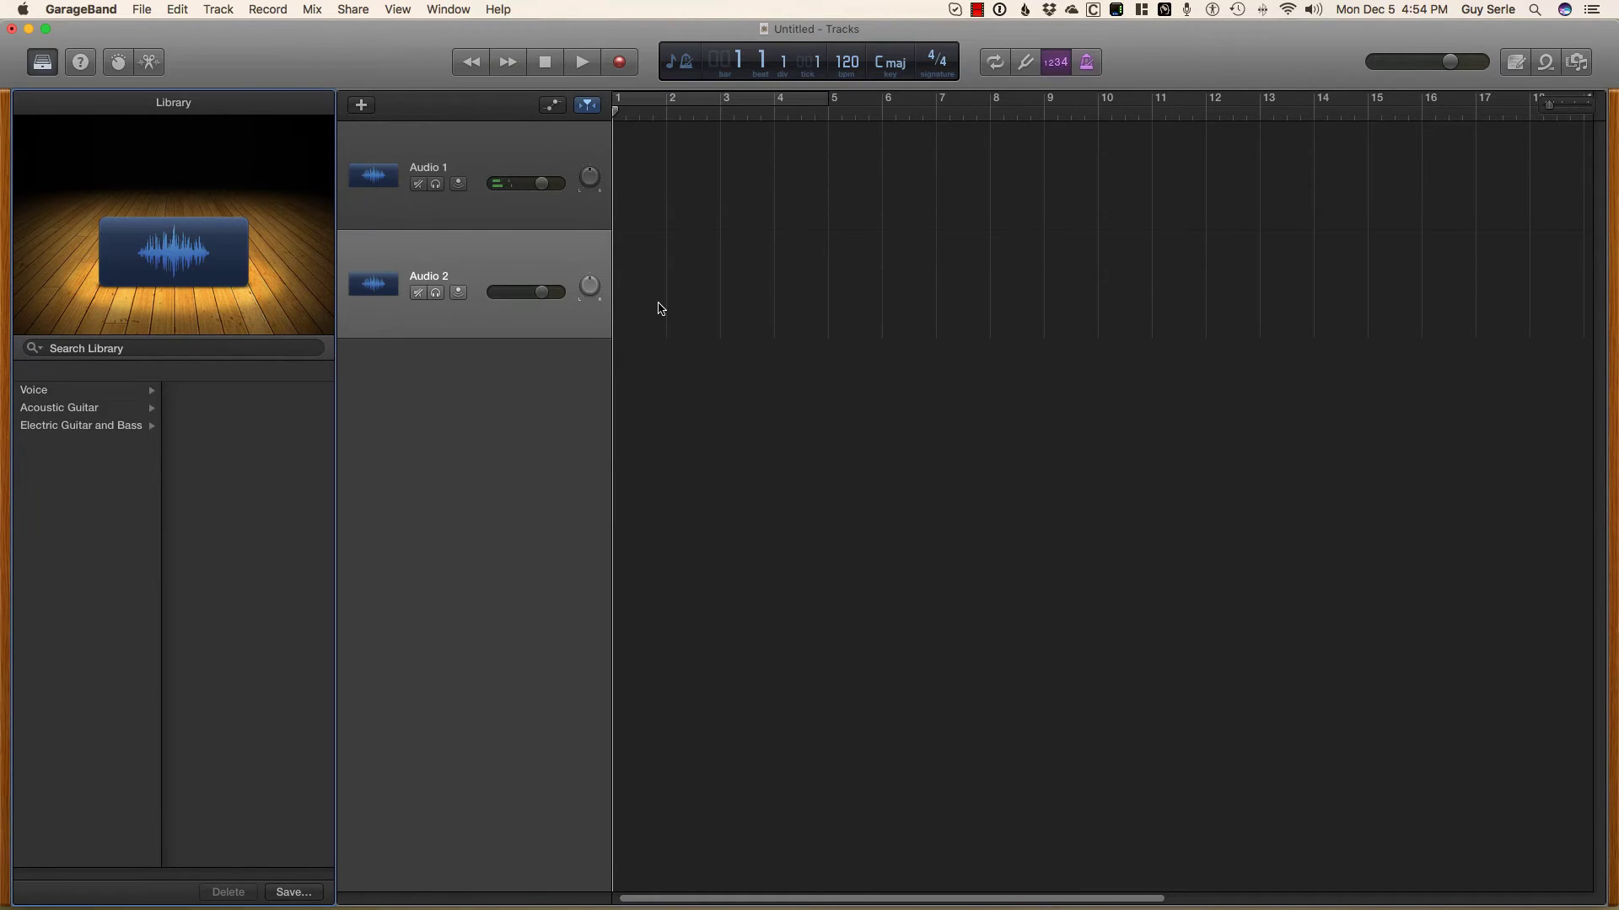
click(219, 10)
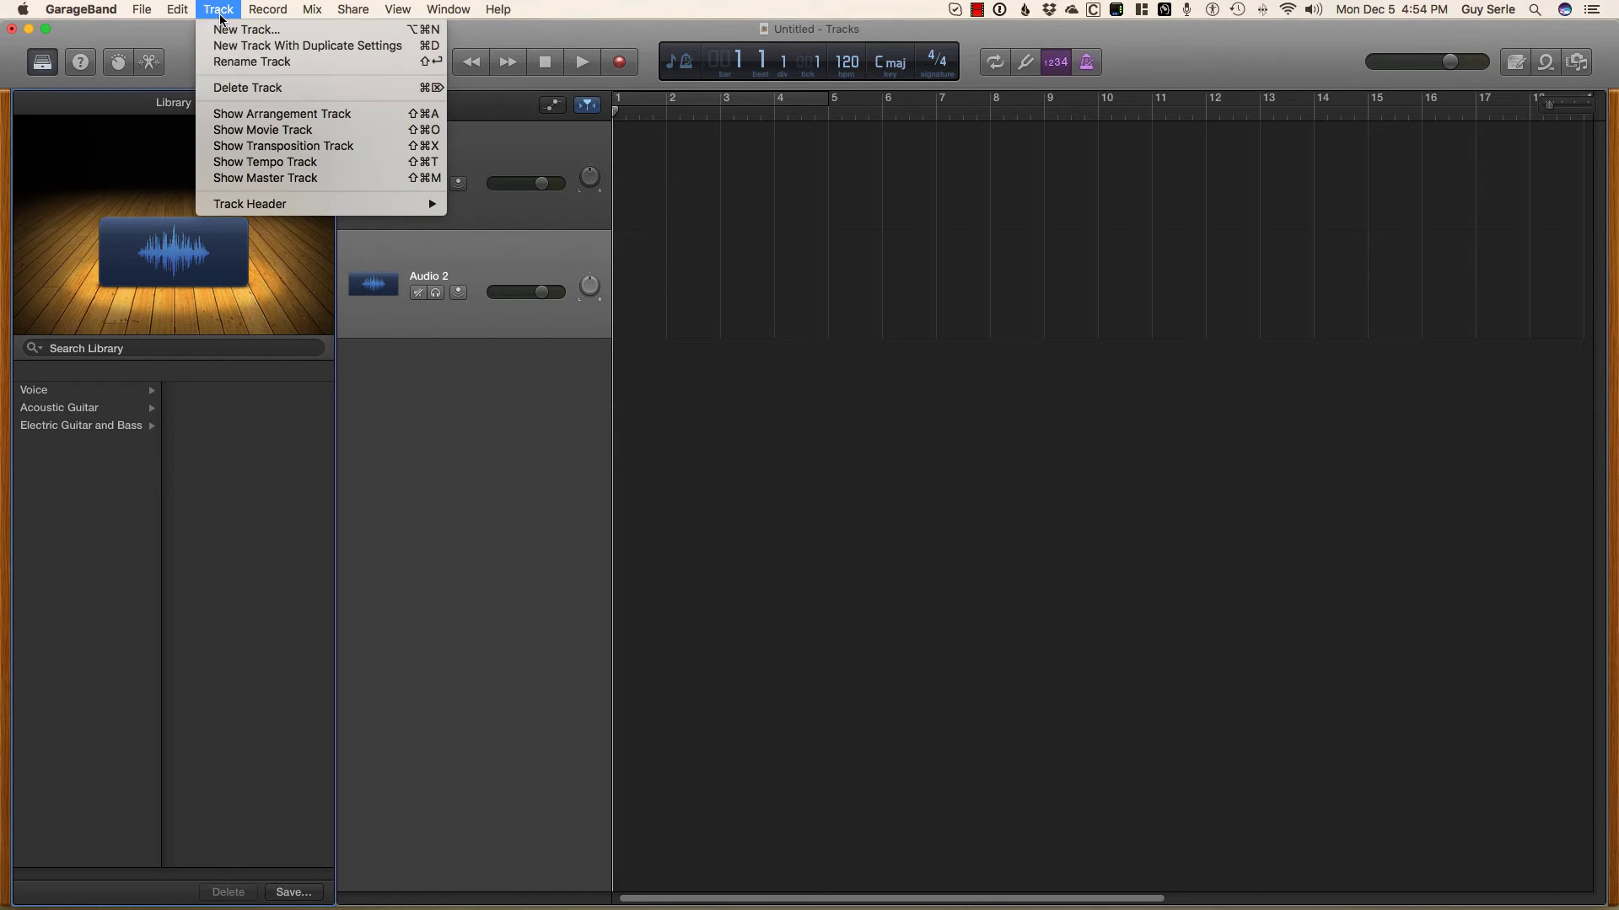
click(241, 29)
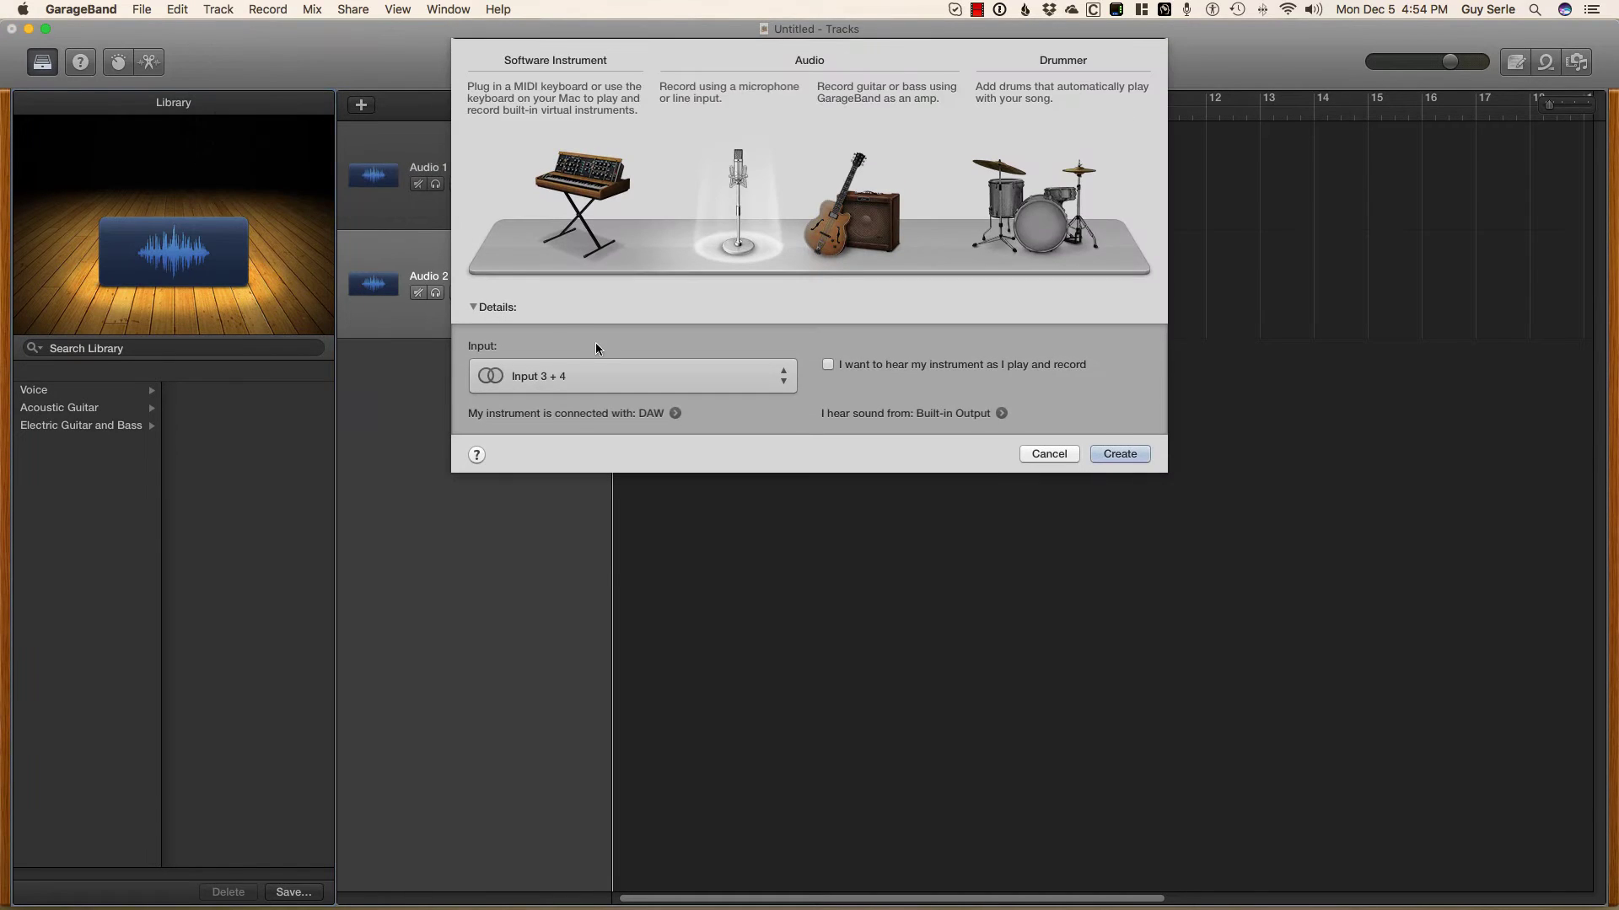
click(595, 373)
click(598, 405)
click(1120, 454)
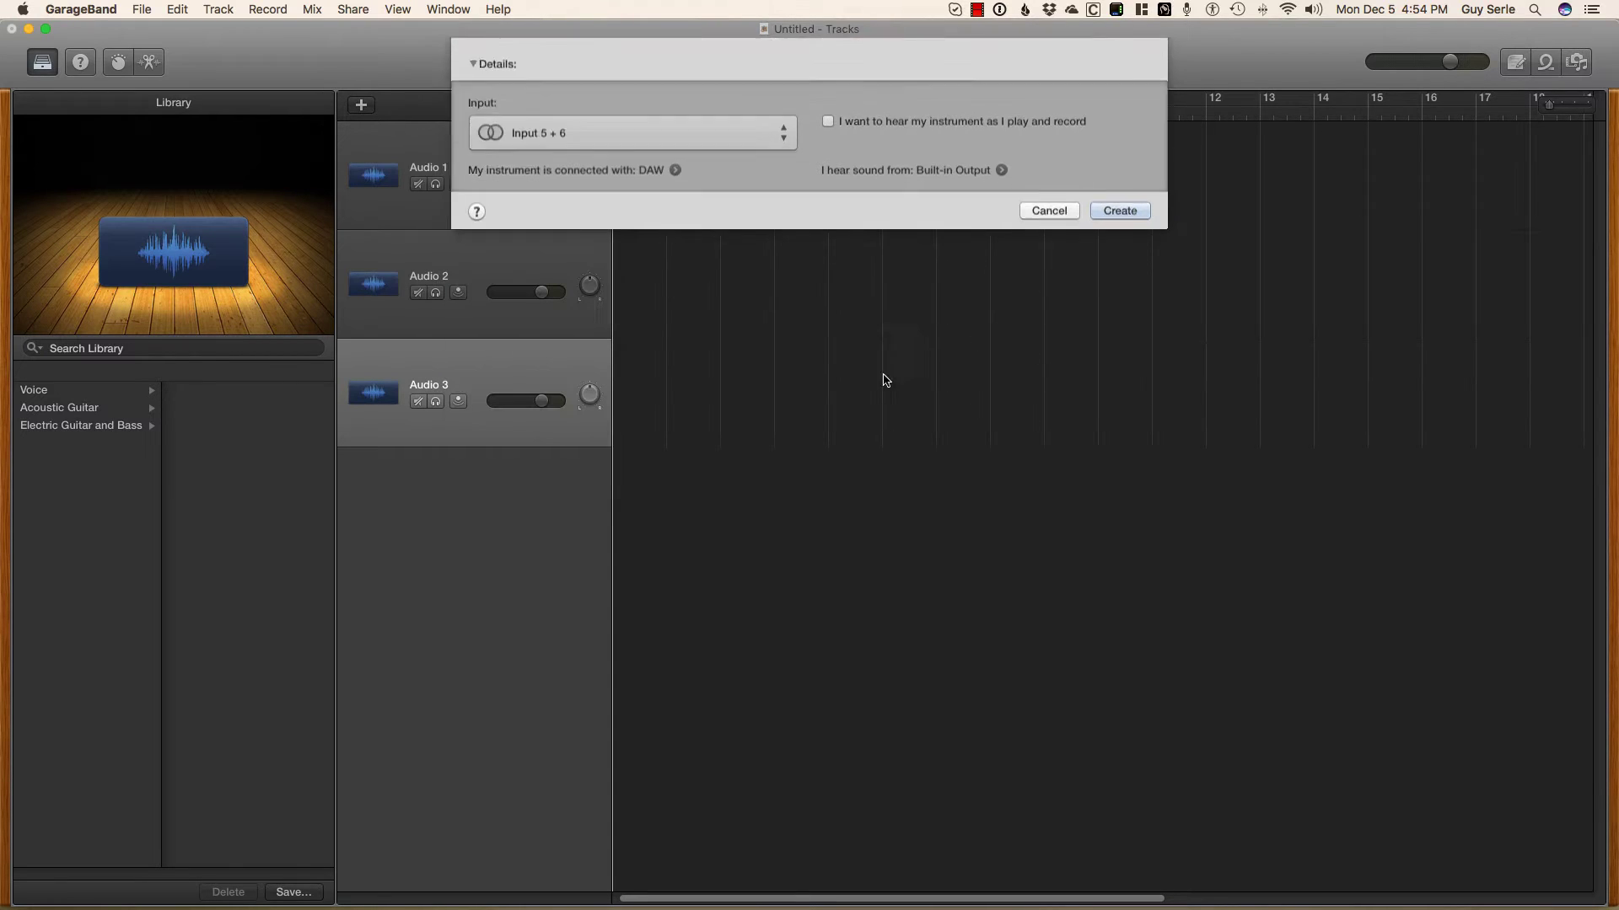
Add Audio 4 on Input 7 + 8 and Audio 5 on Input 9 + 10, then show automation
click(225, 10)
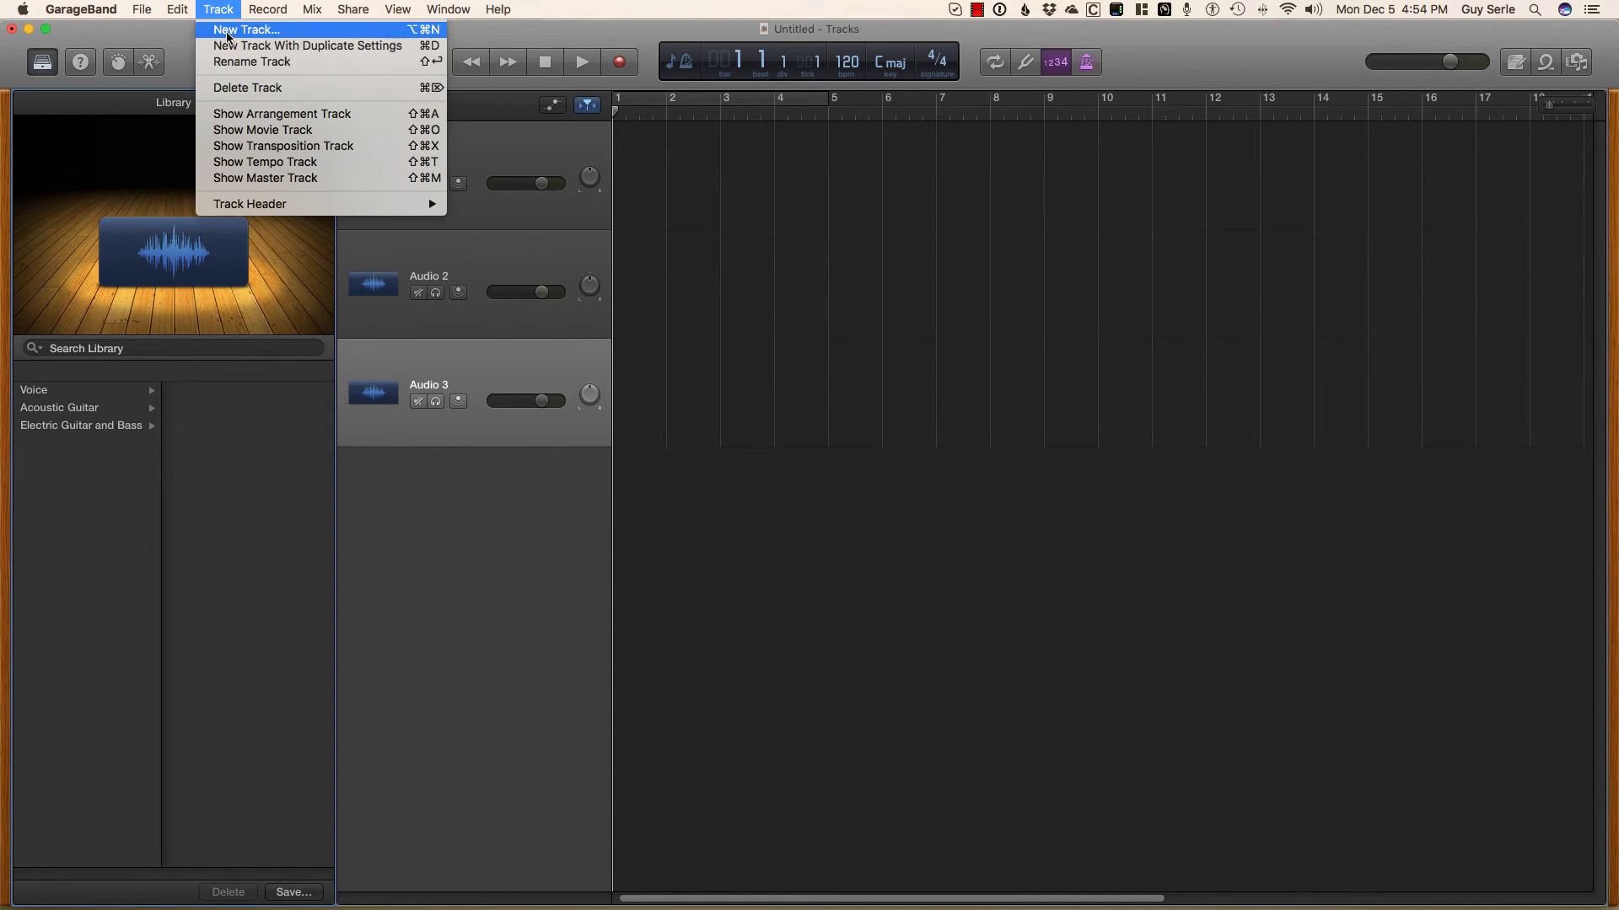
click(226, 35)
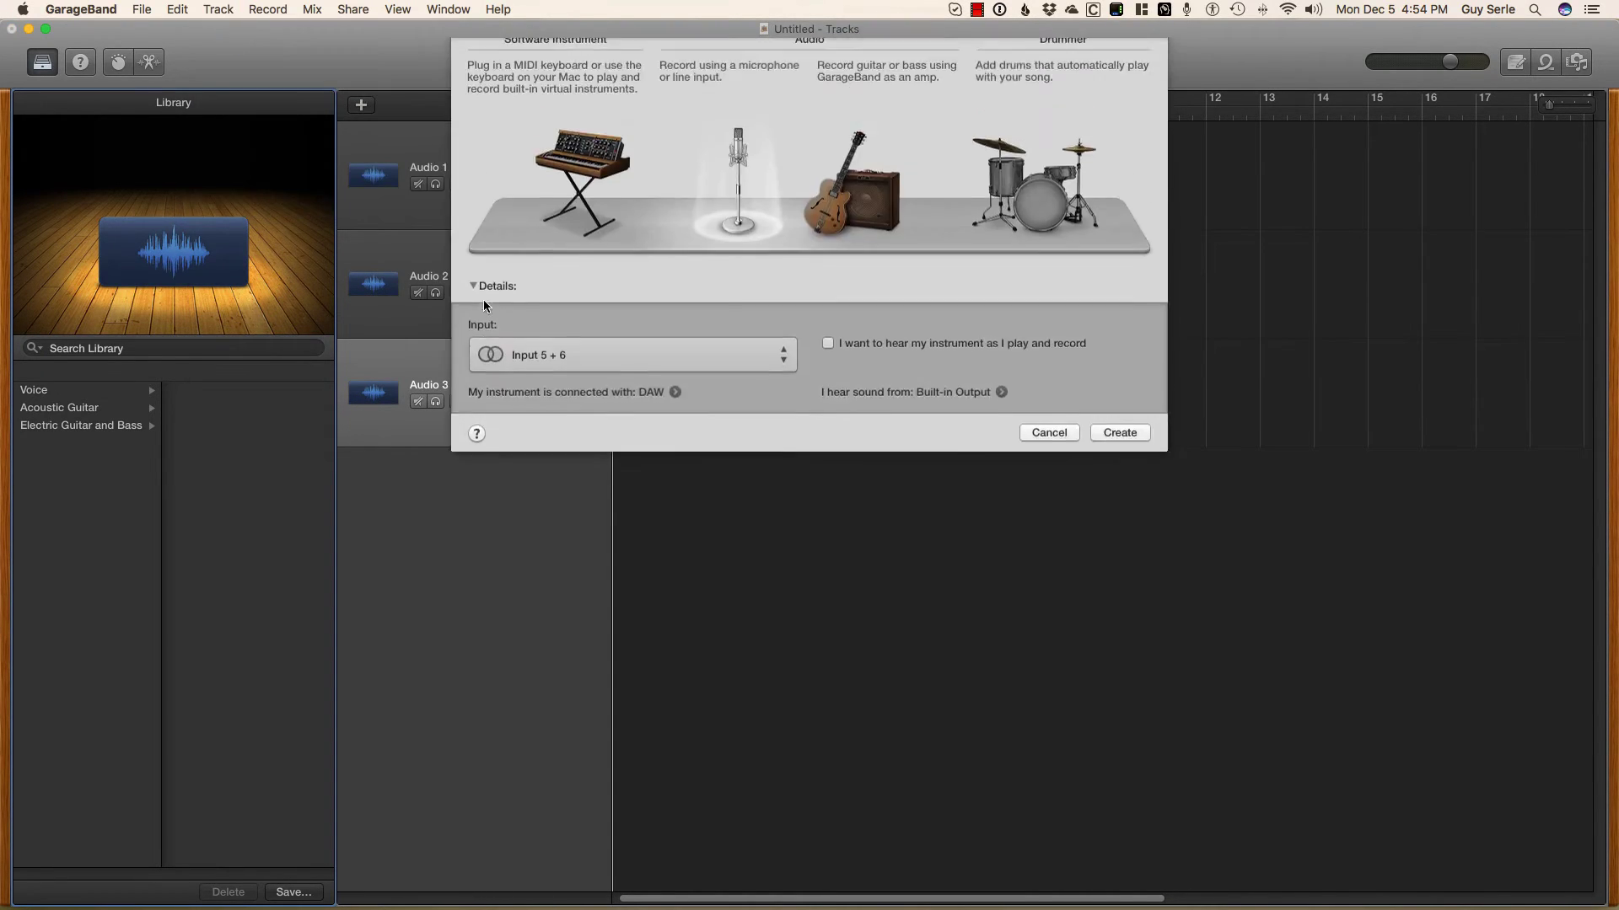
click(602, 379)
click(601, 405)
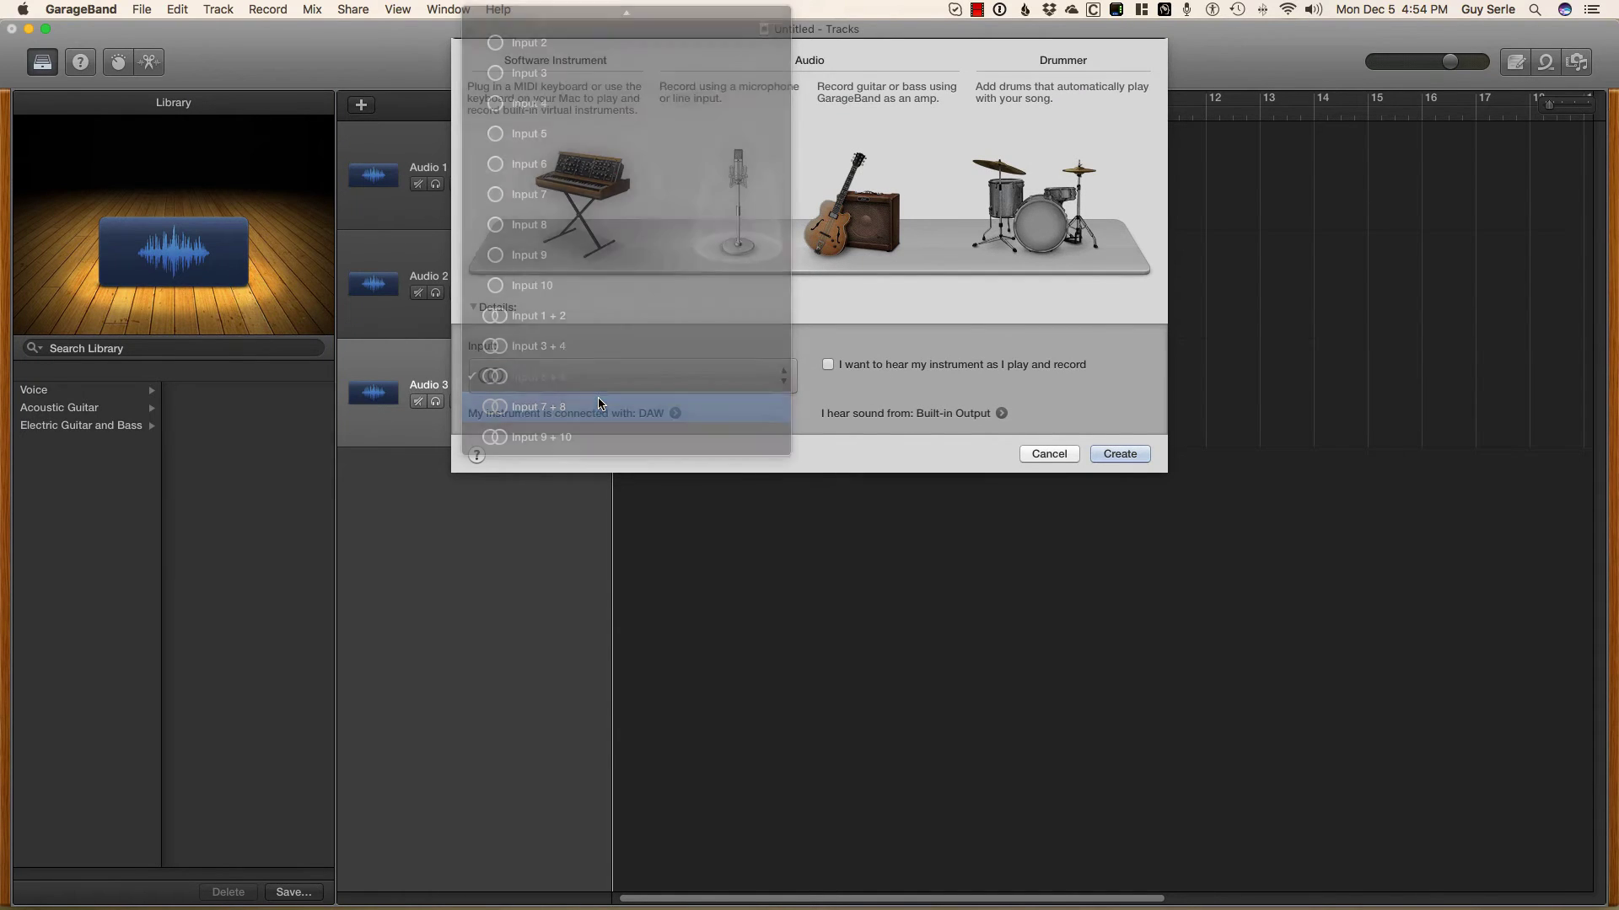
click(1120, 453)
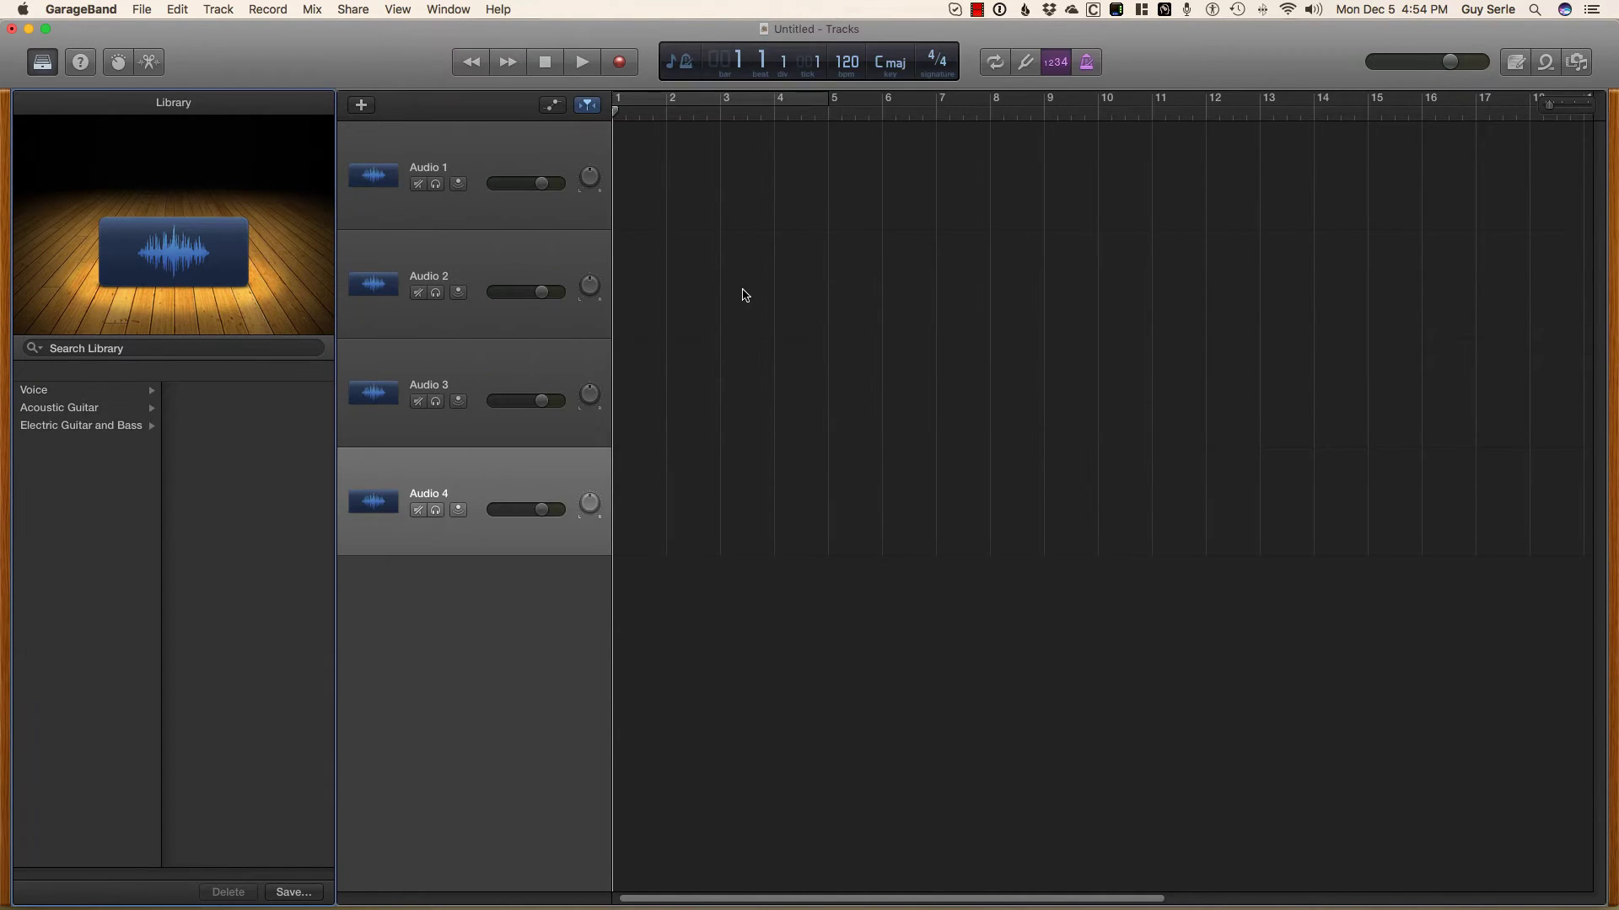
click(217, 9)
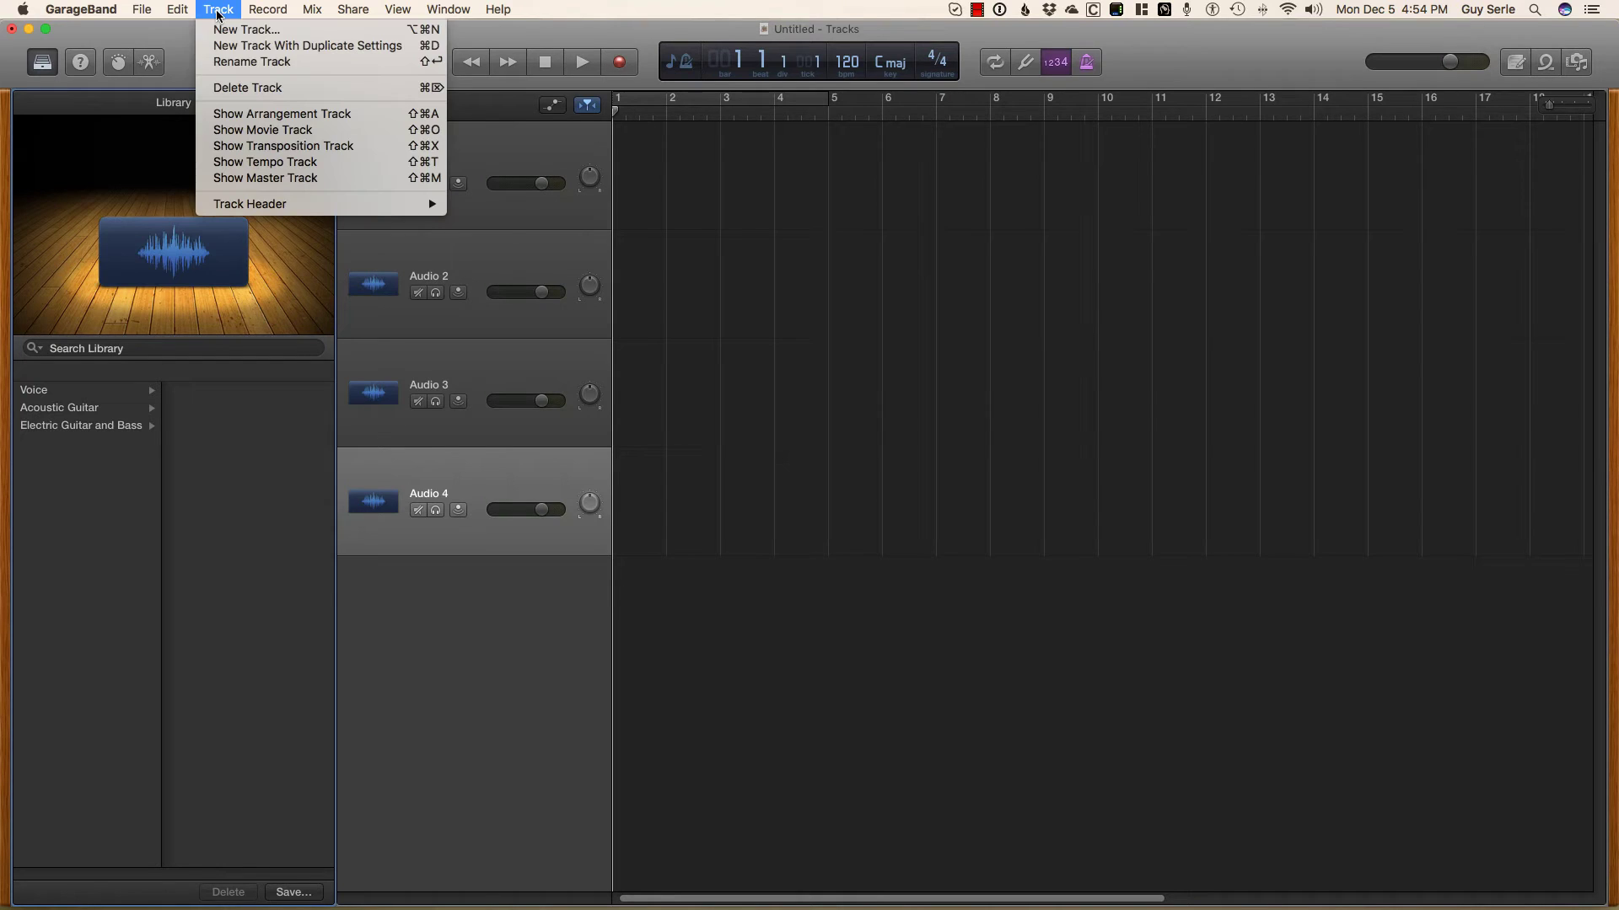
click(221, 26)
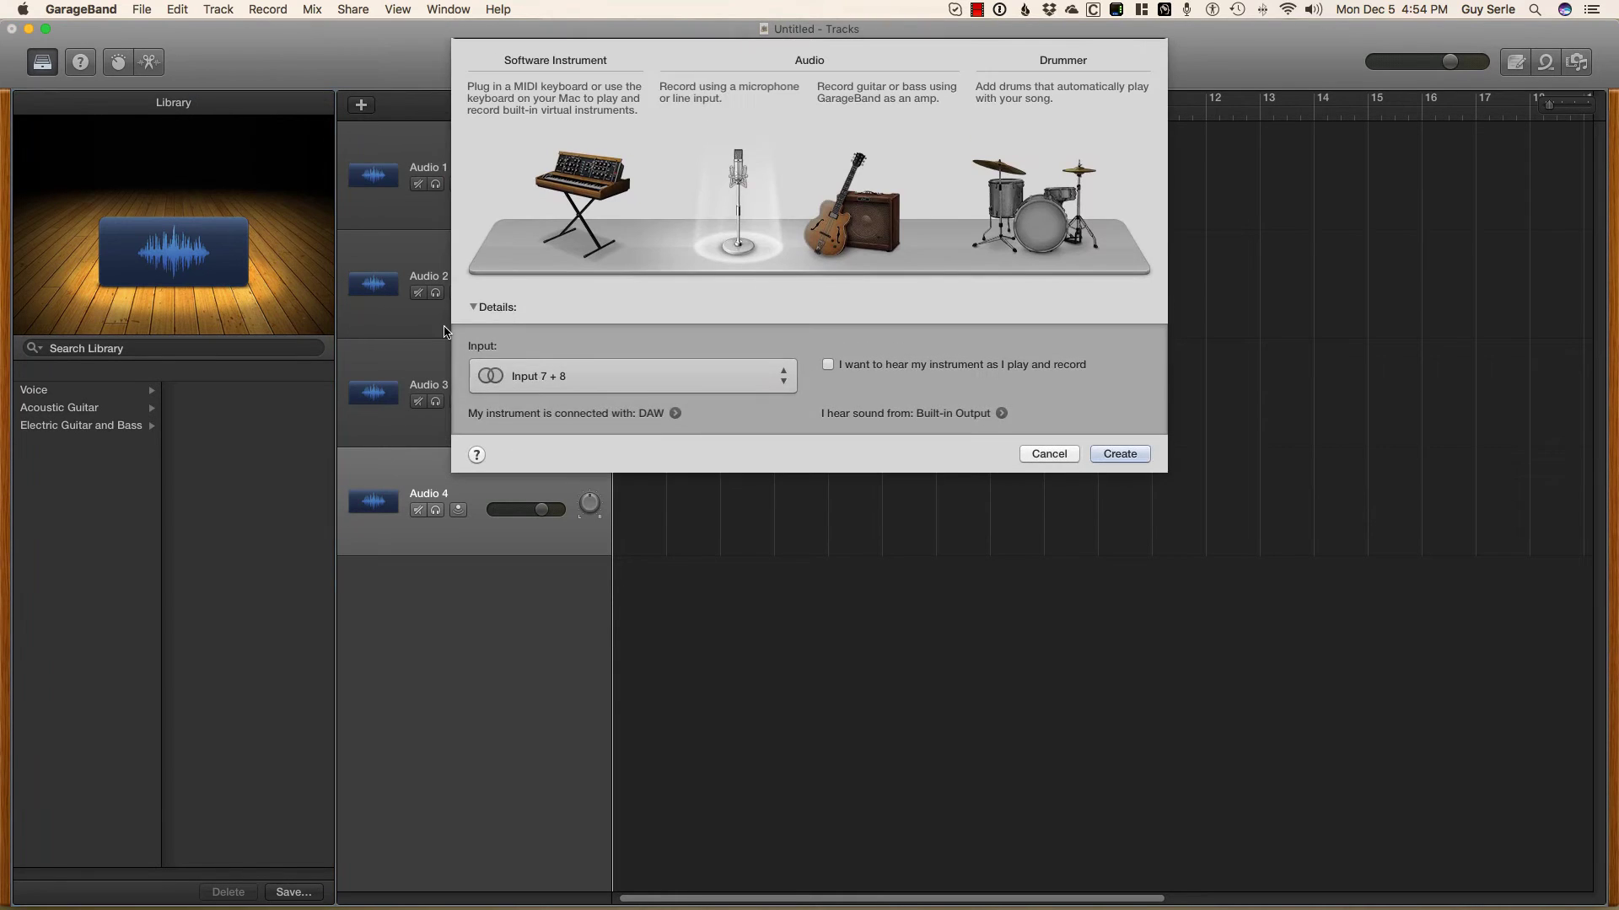
click(594, 384)
click(593, 410)
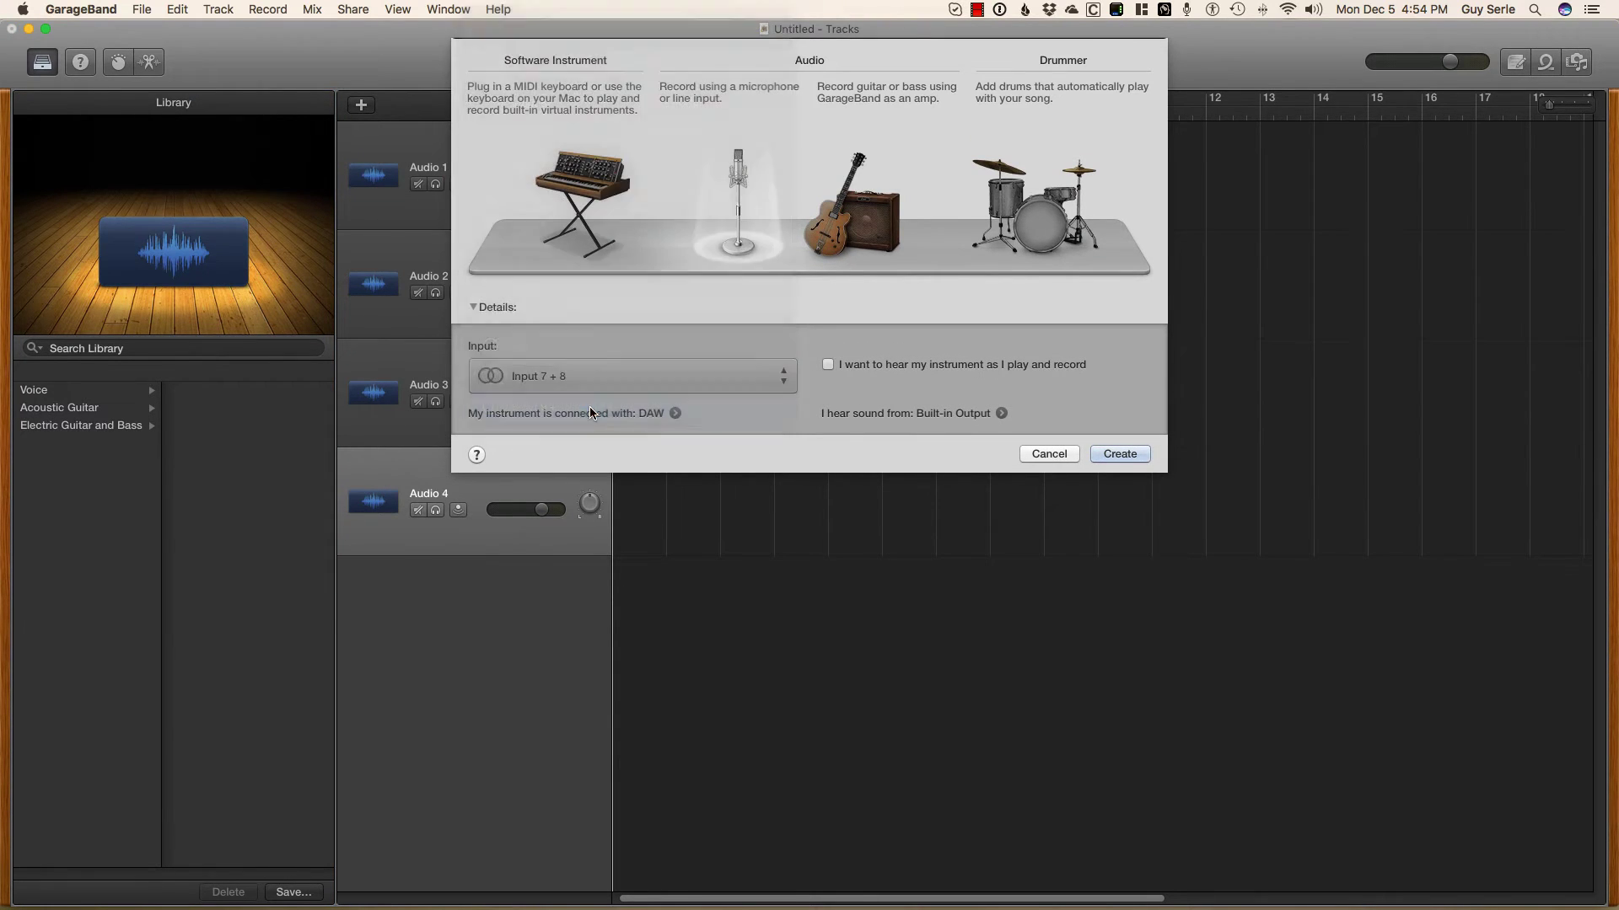
click(1125, 454)
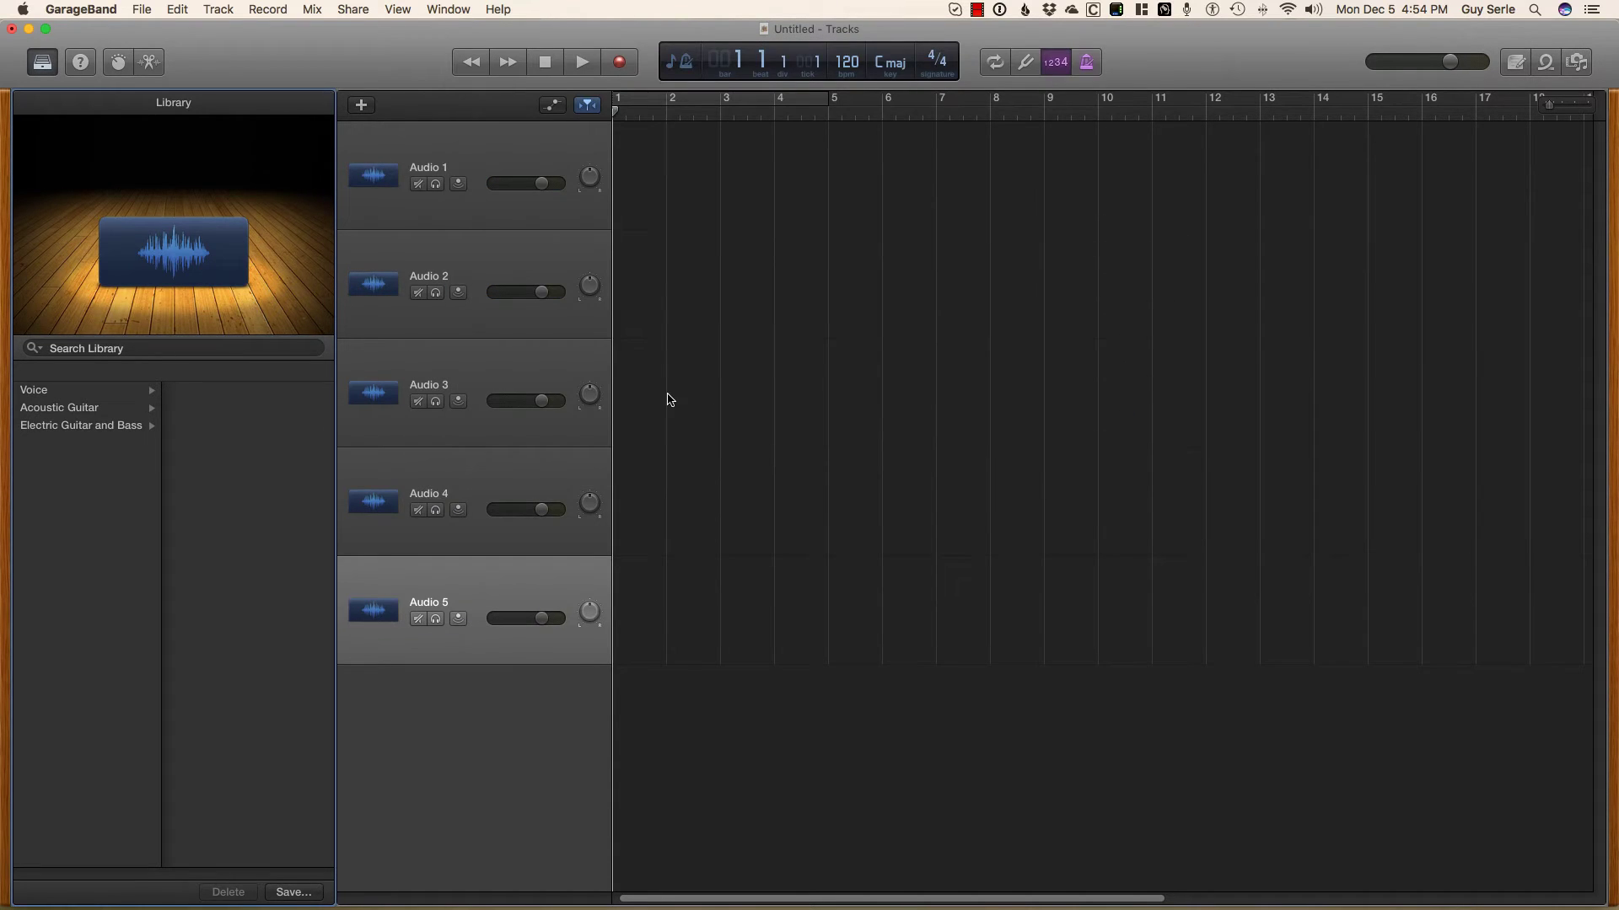
click(552, 105)
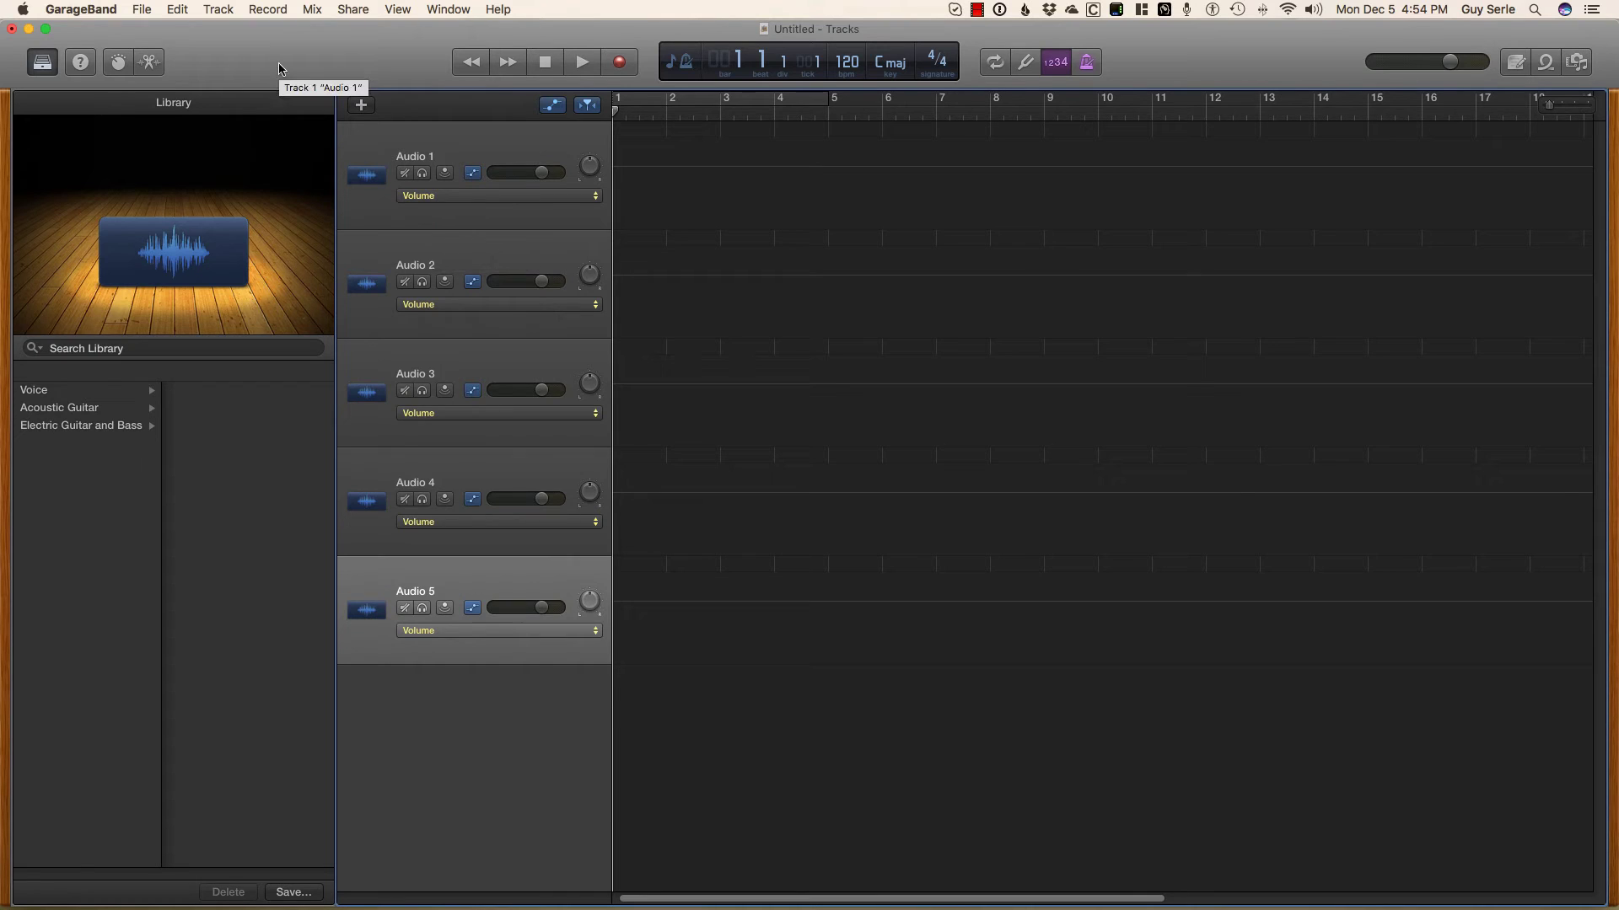
Show the track lock and record enable buttons in every track header
click(216, 12)
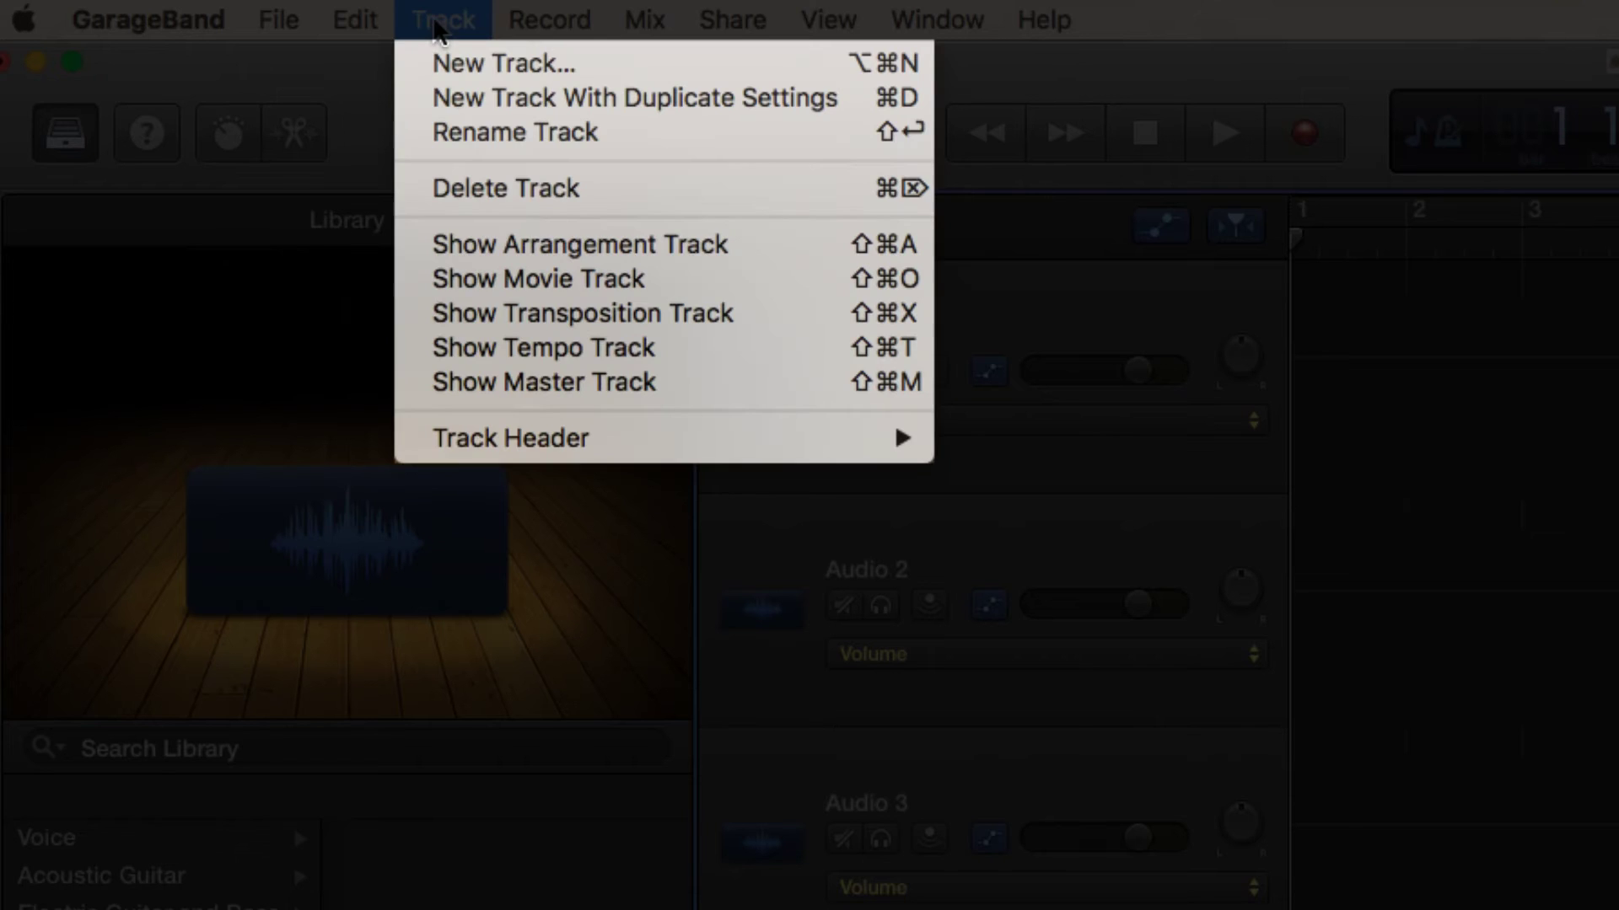
mouse_move(564, 443)
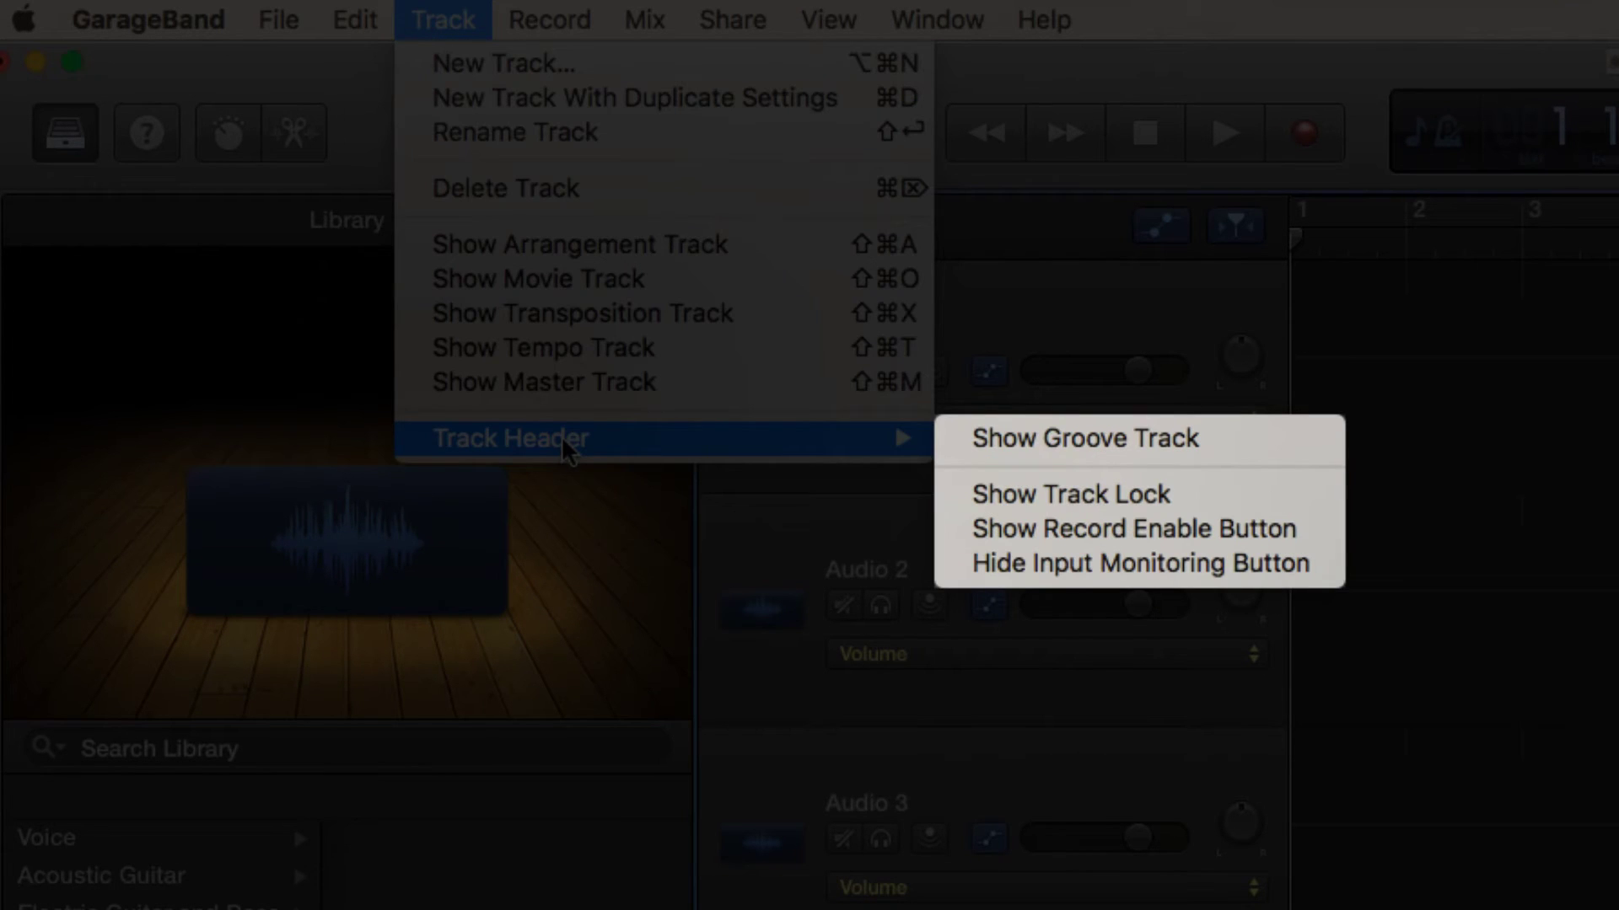
click(1035, 498)
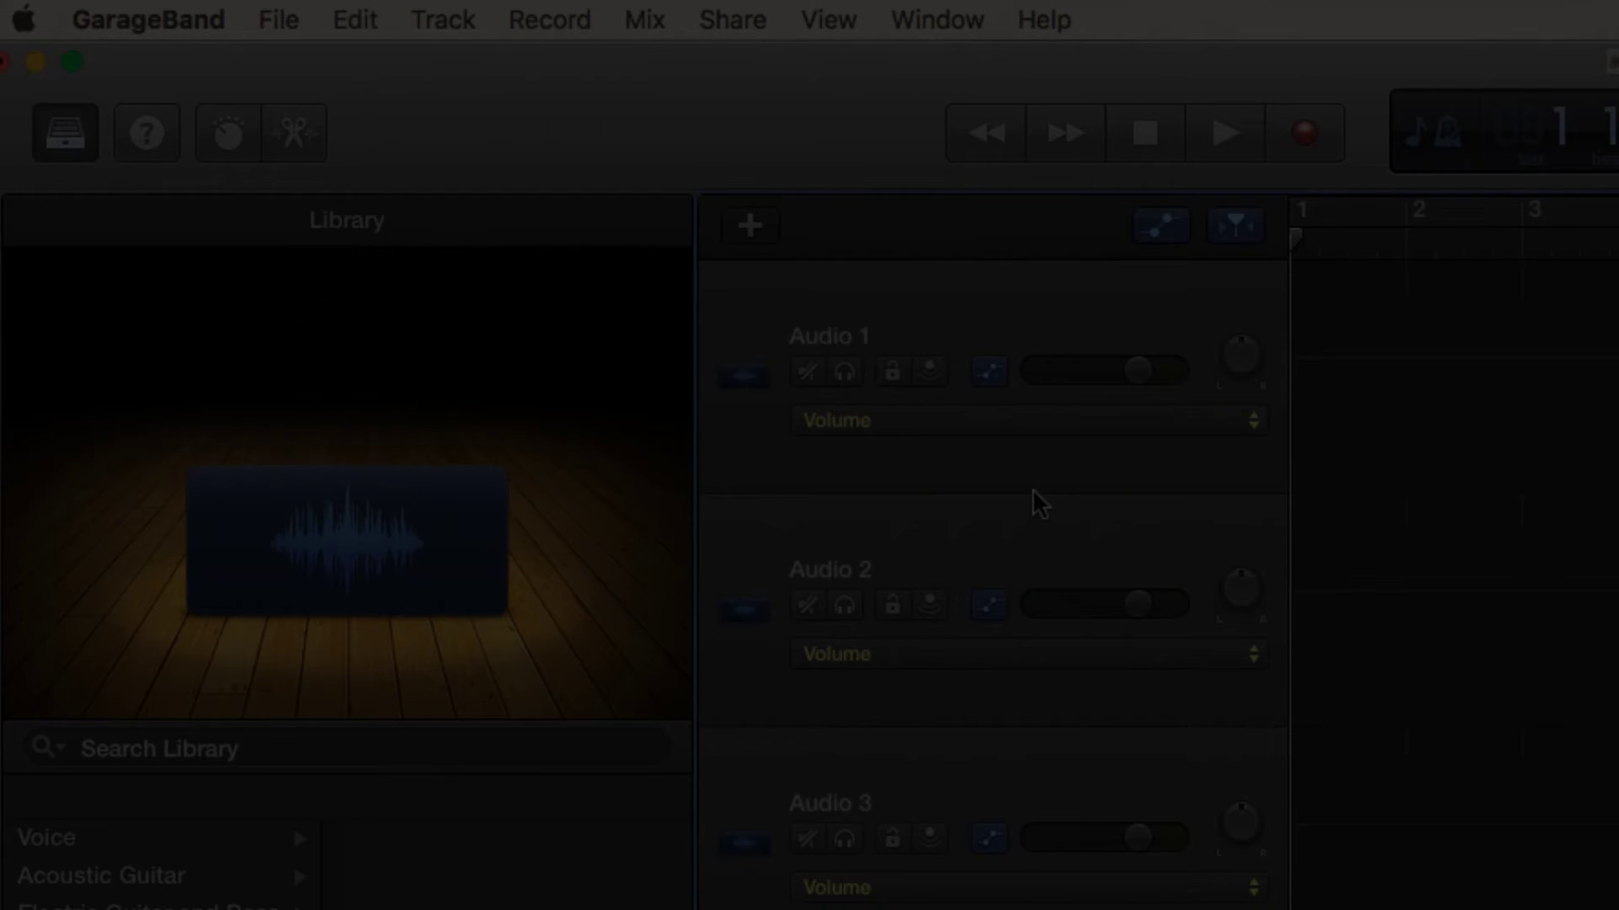
click(462, 12)
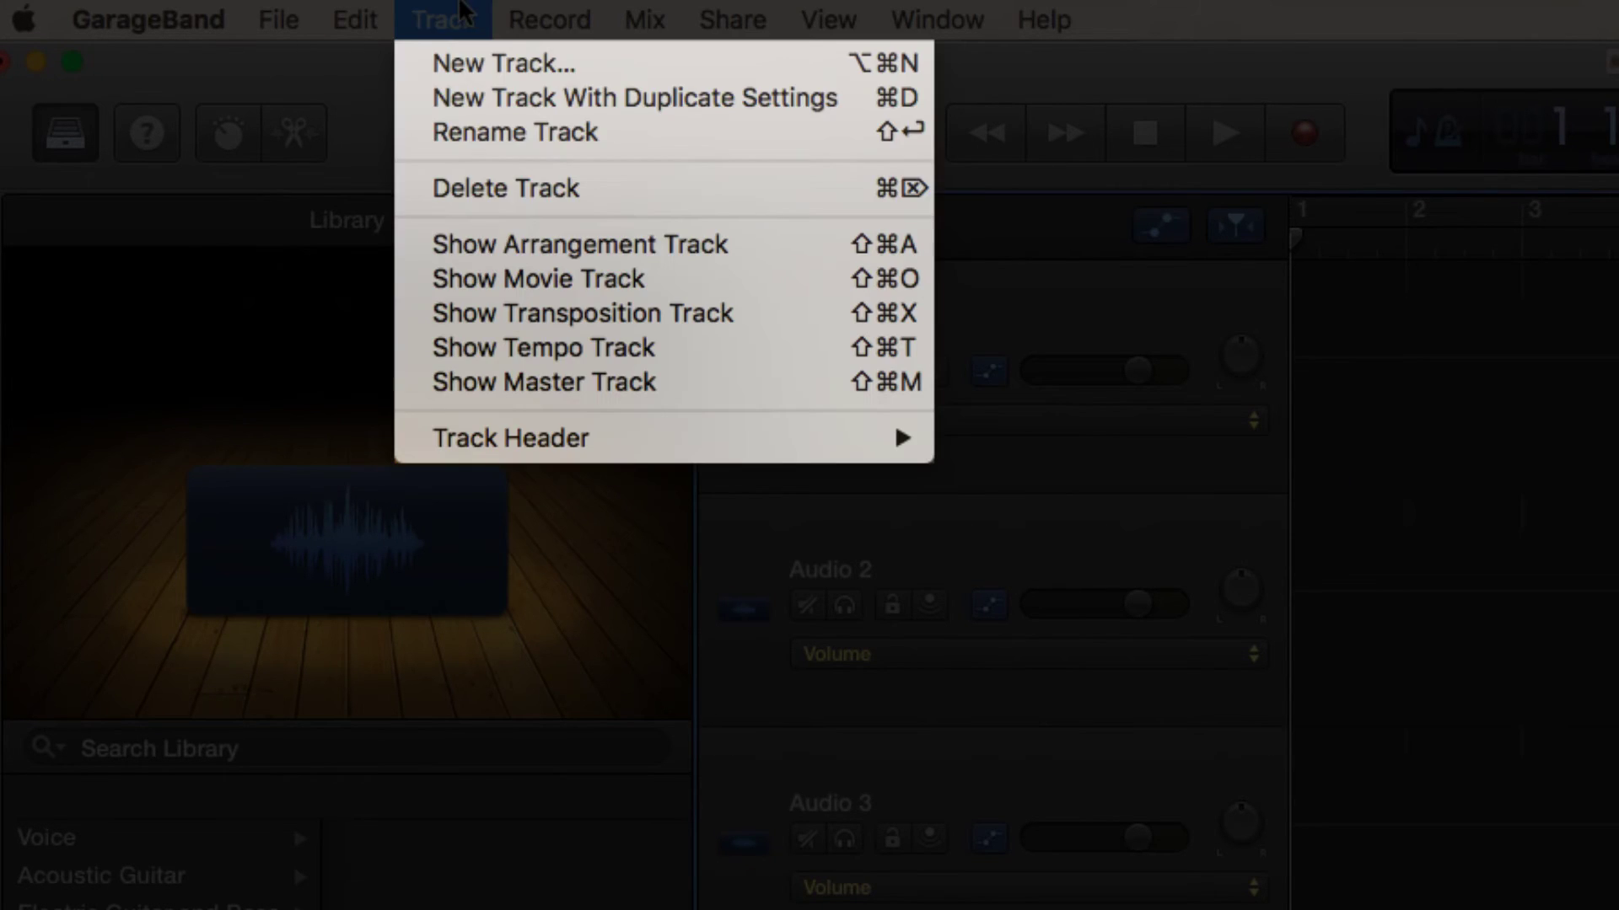
mouse_move(629, 438)
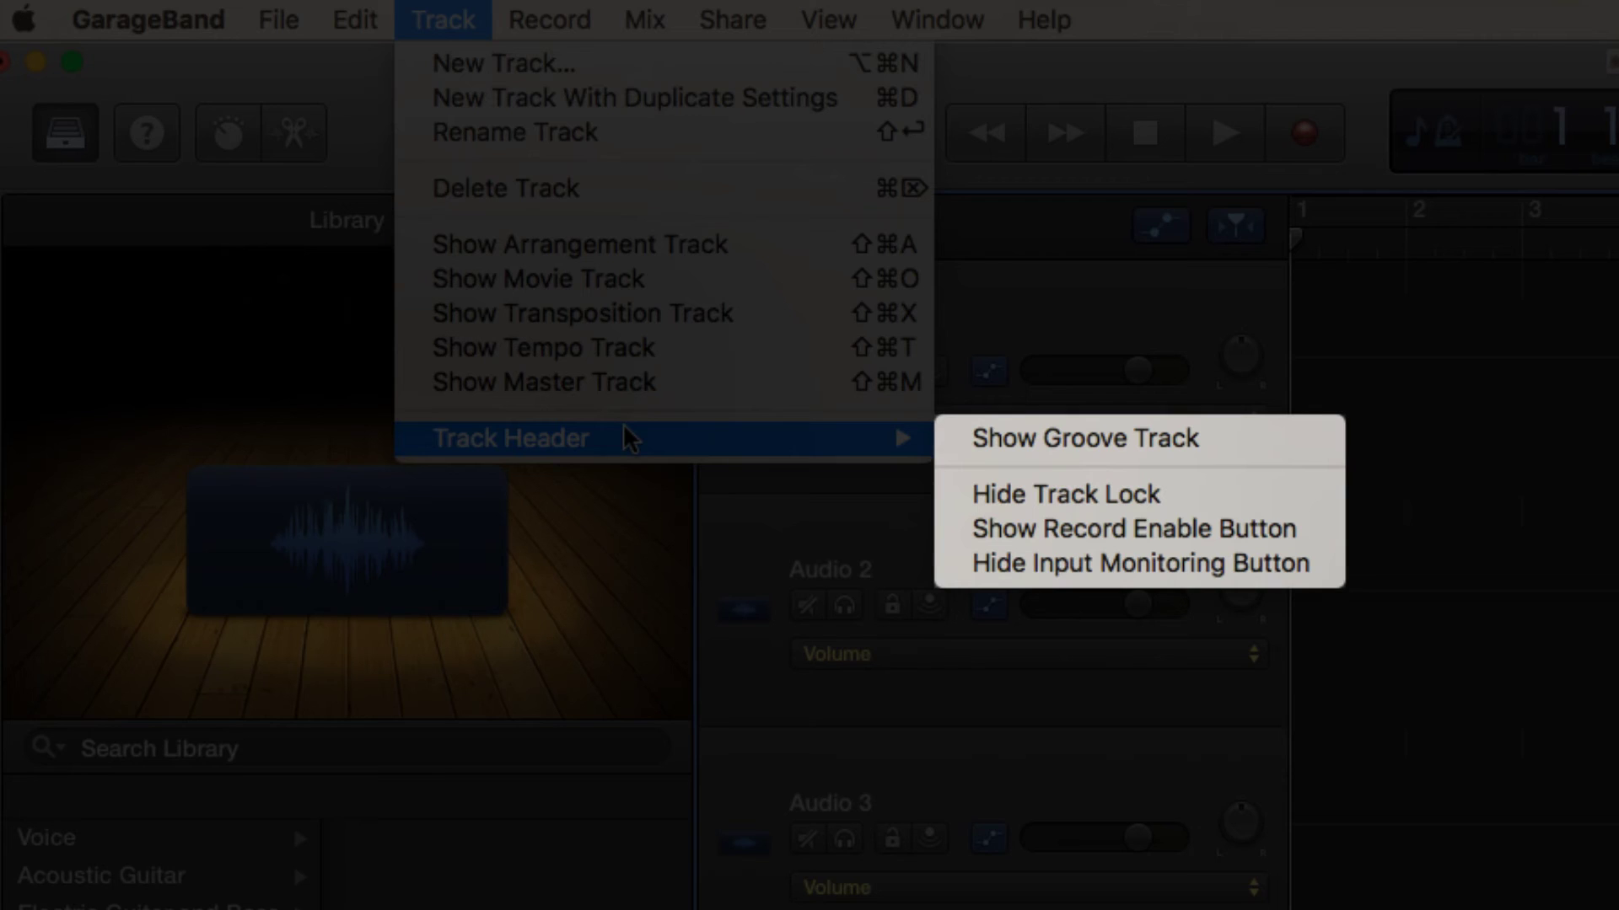
click(1015, 529)
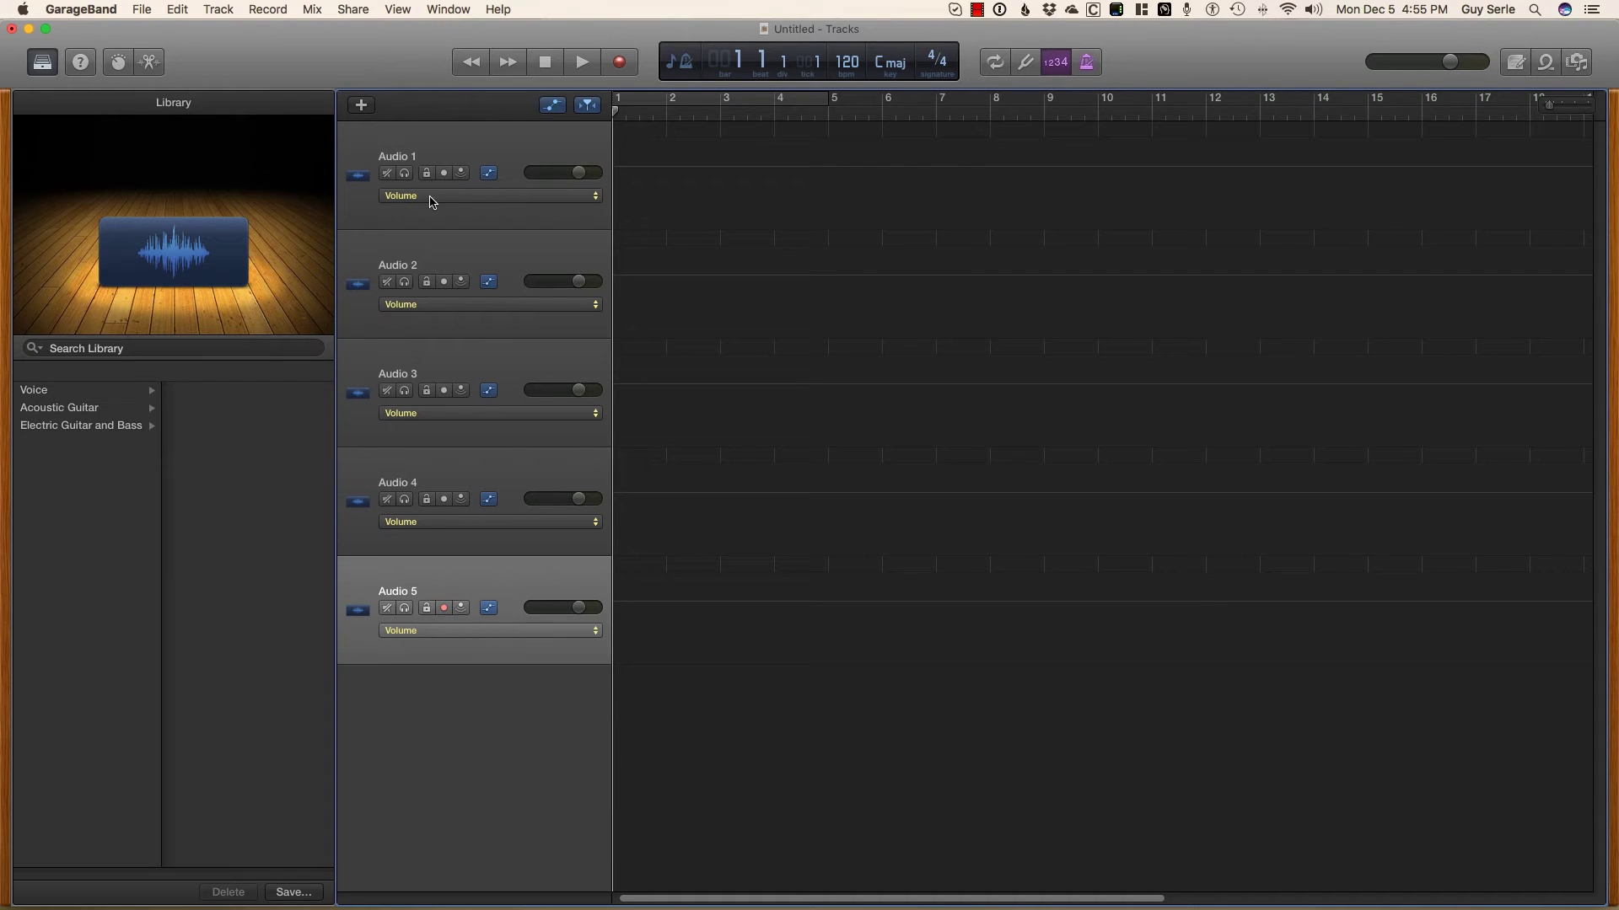
Rename the Audio 1 track to My Microphone
click(452, 154)
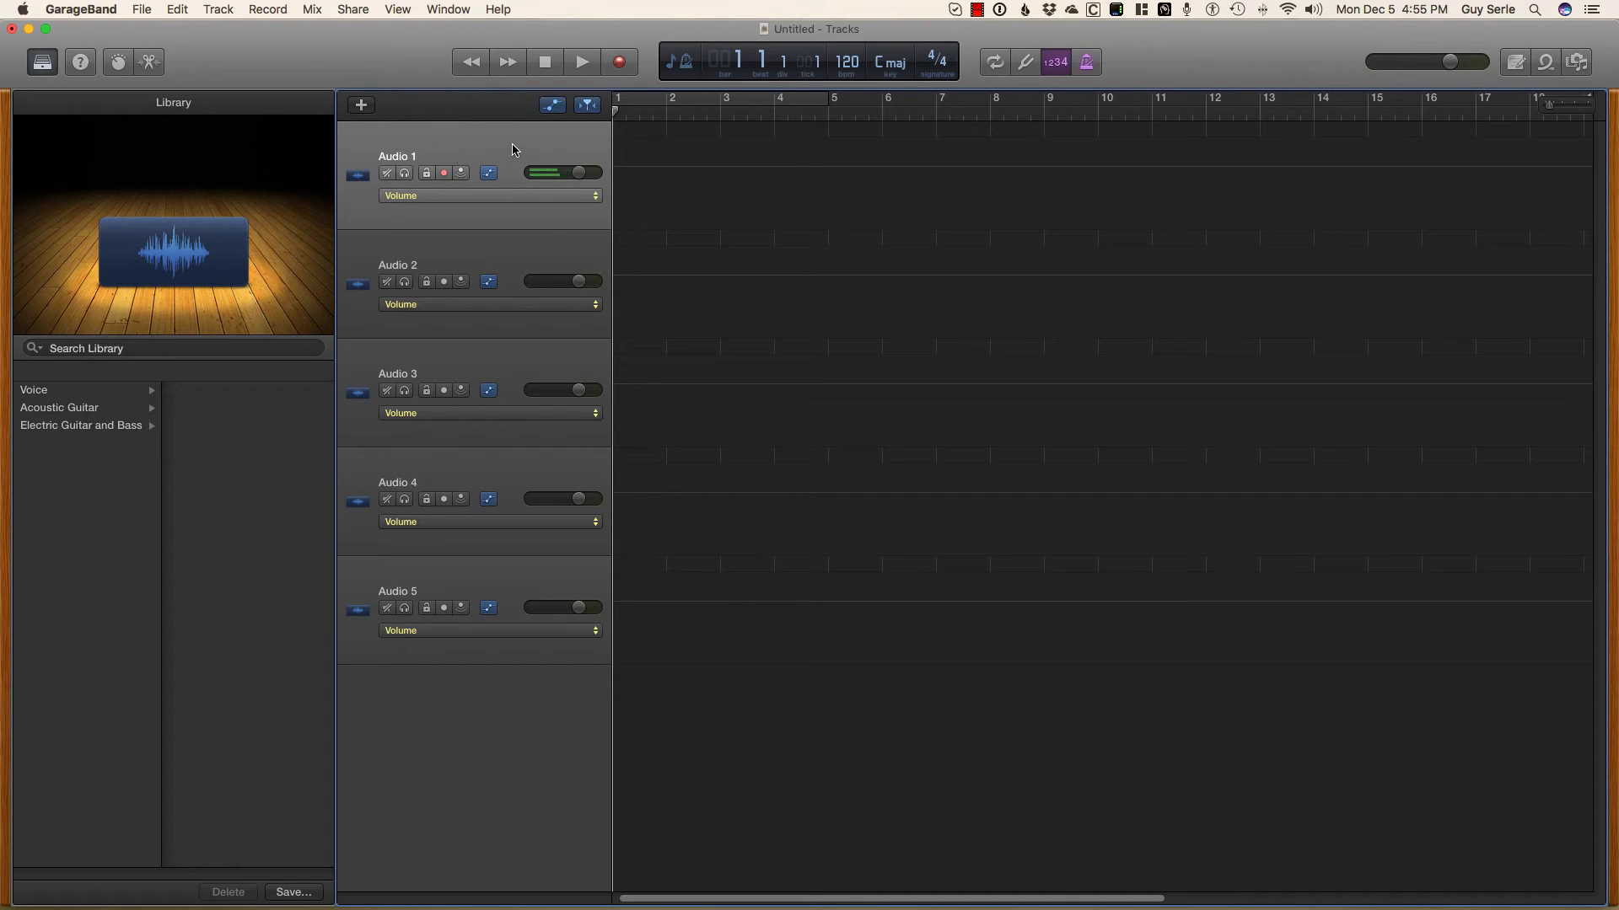
double_click(407, 158)
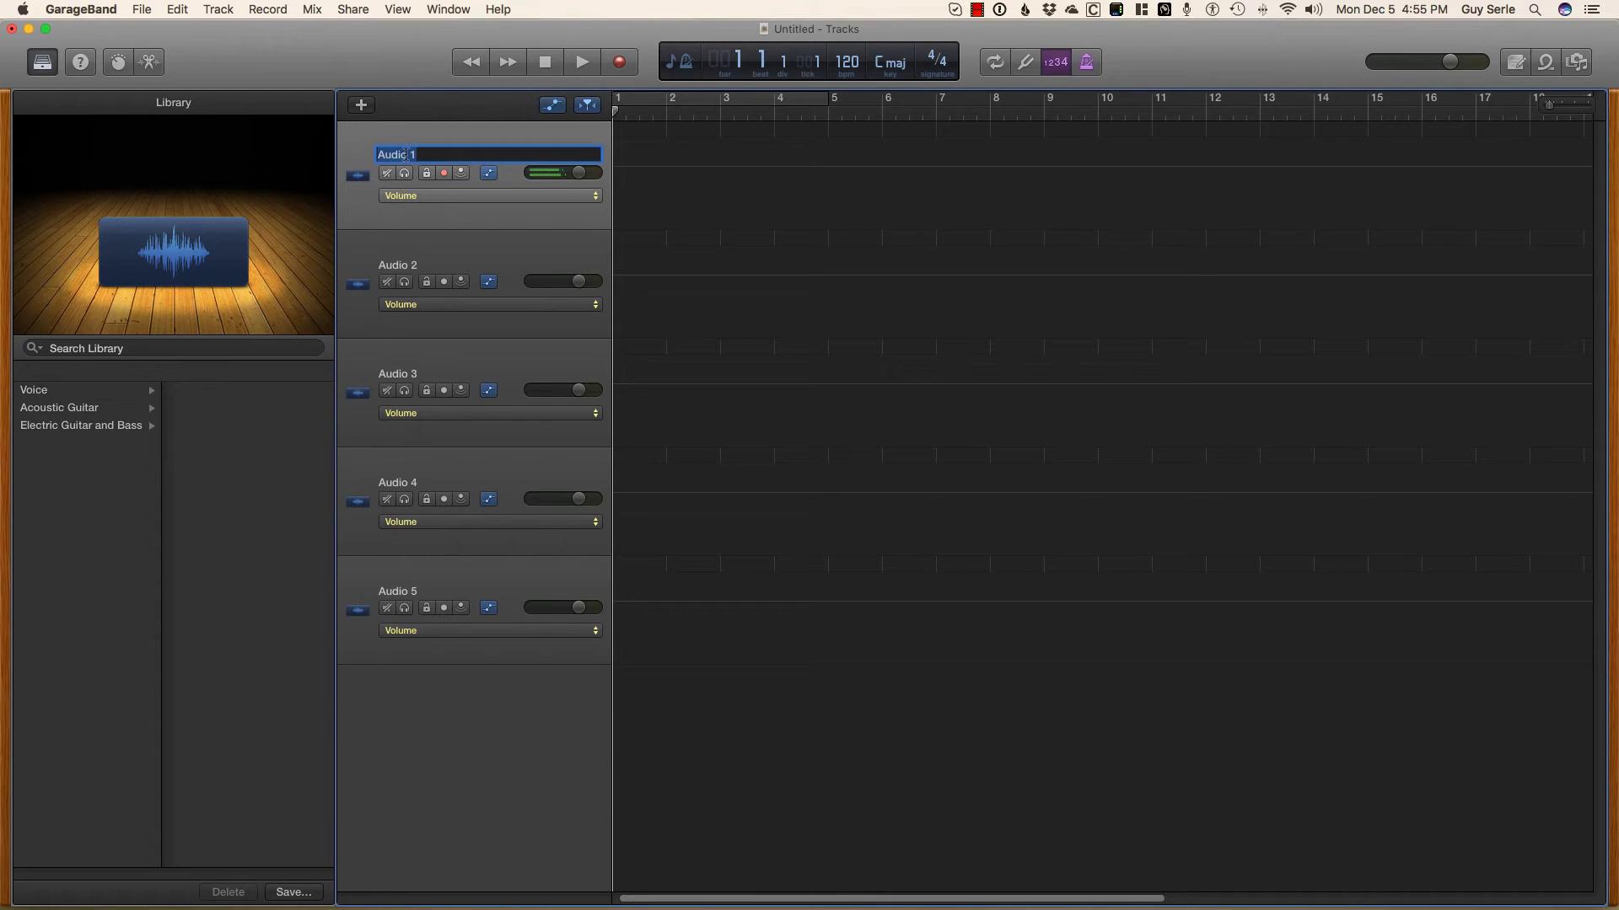
text(My Microphone)
key(Return)
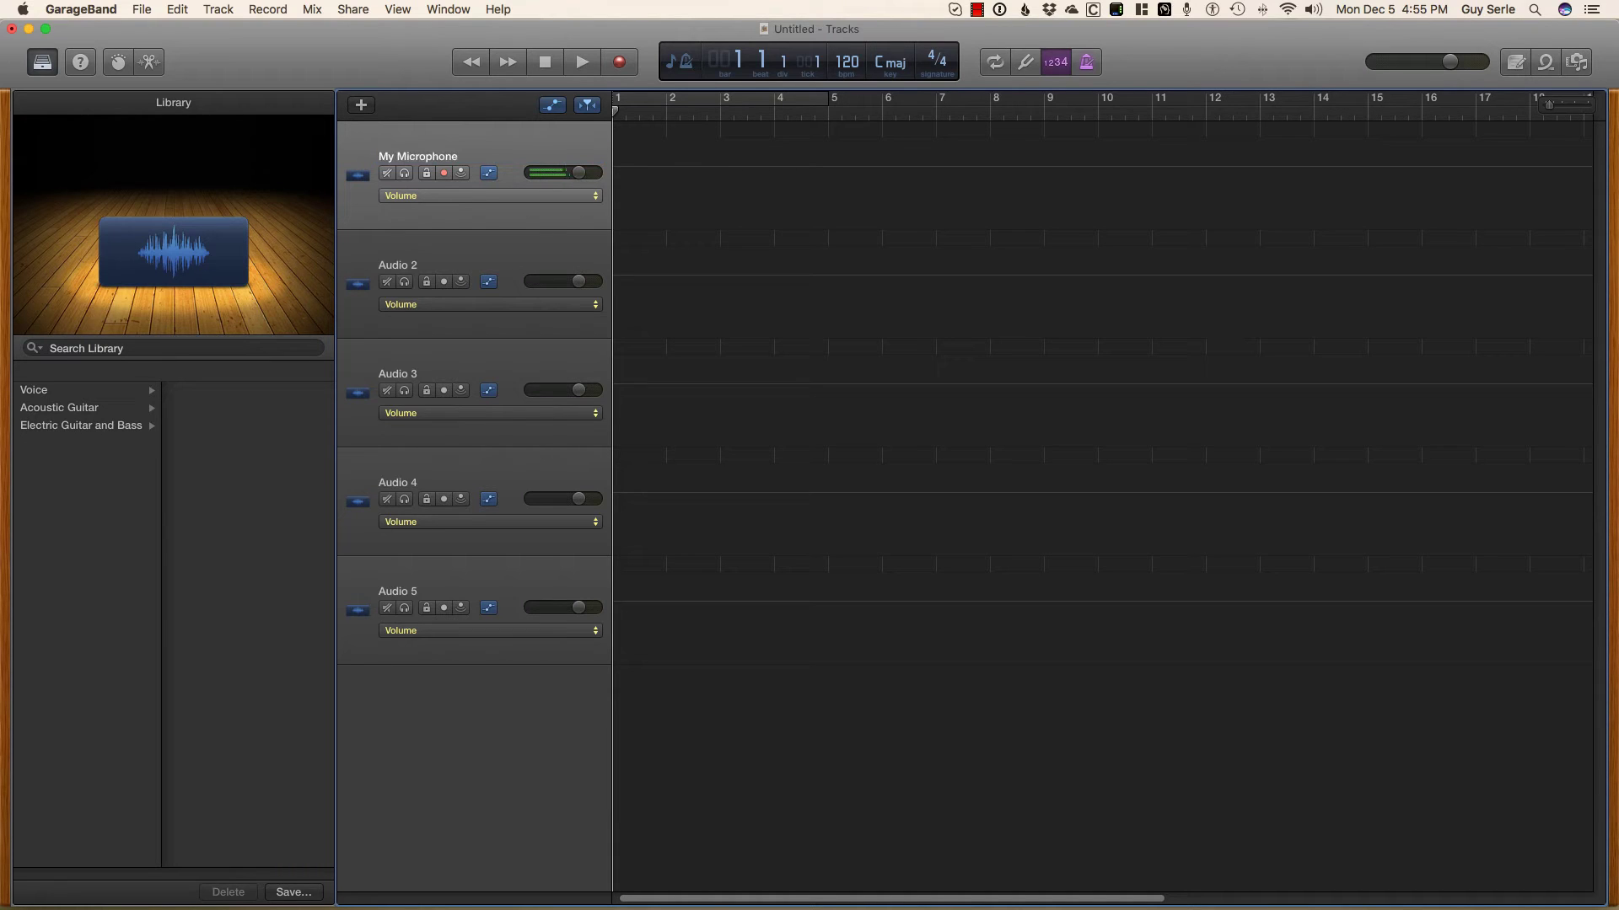
Check Loopback's source order and rename Audio 2 to Soundboard
click(472, 256)
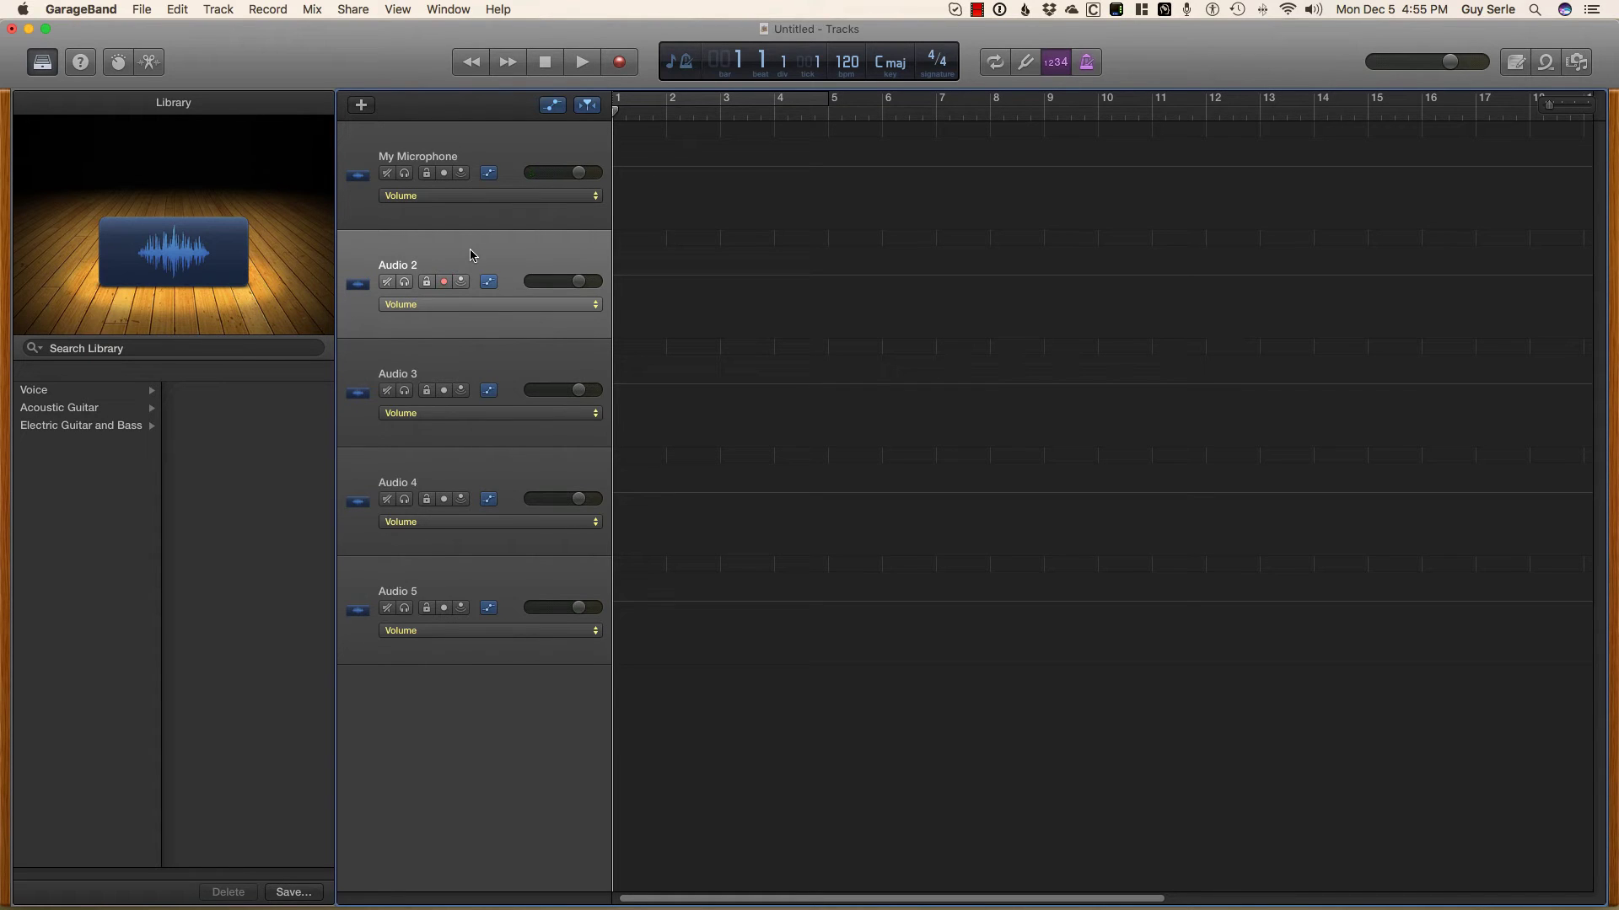
mouse_move(1330, 899)
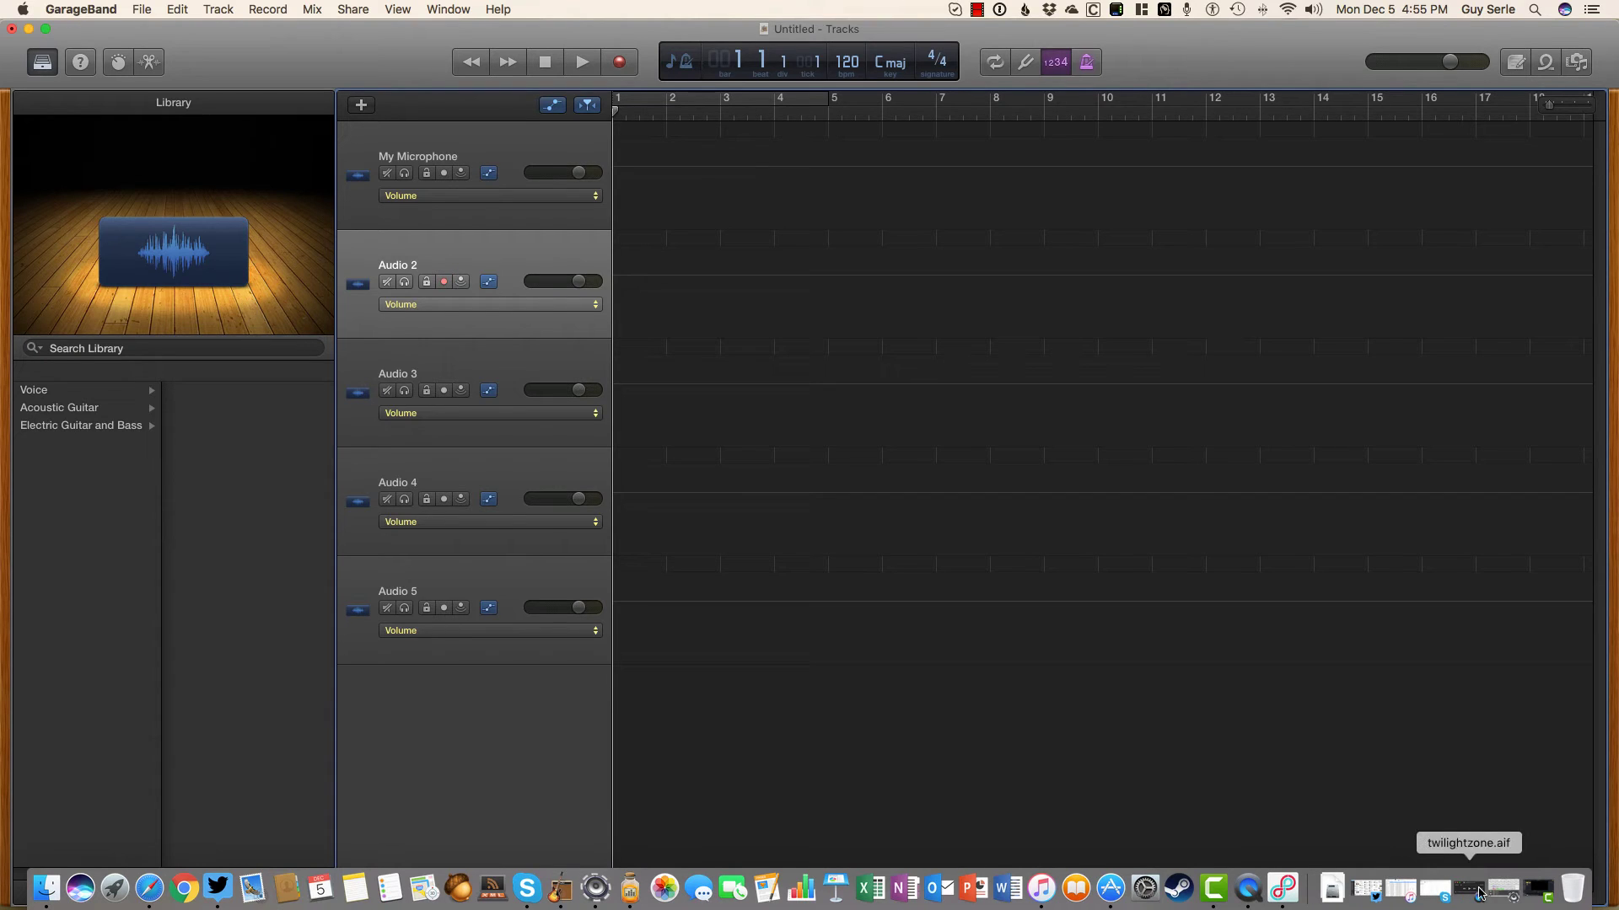
click(1283, 888)
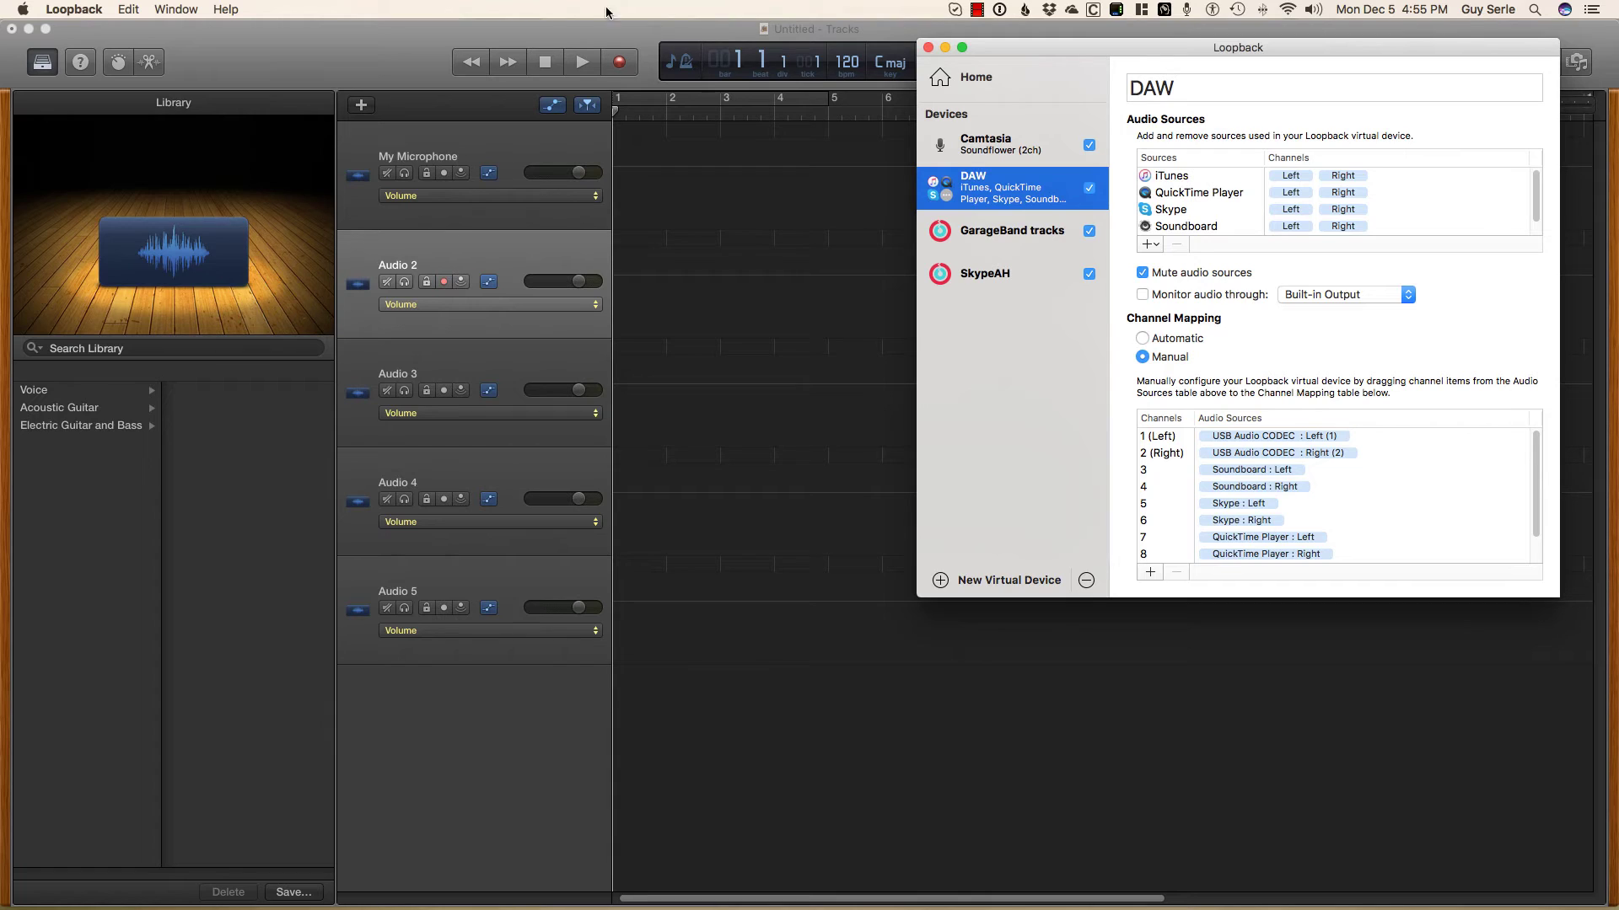
click(434, 251)
double_click(434, 253)
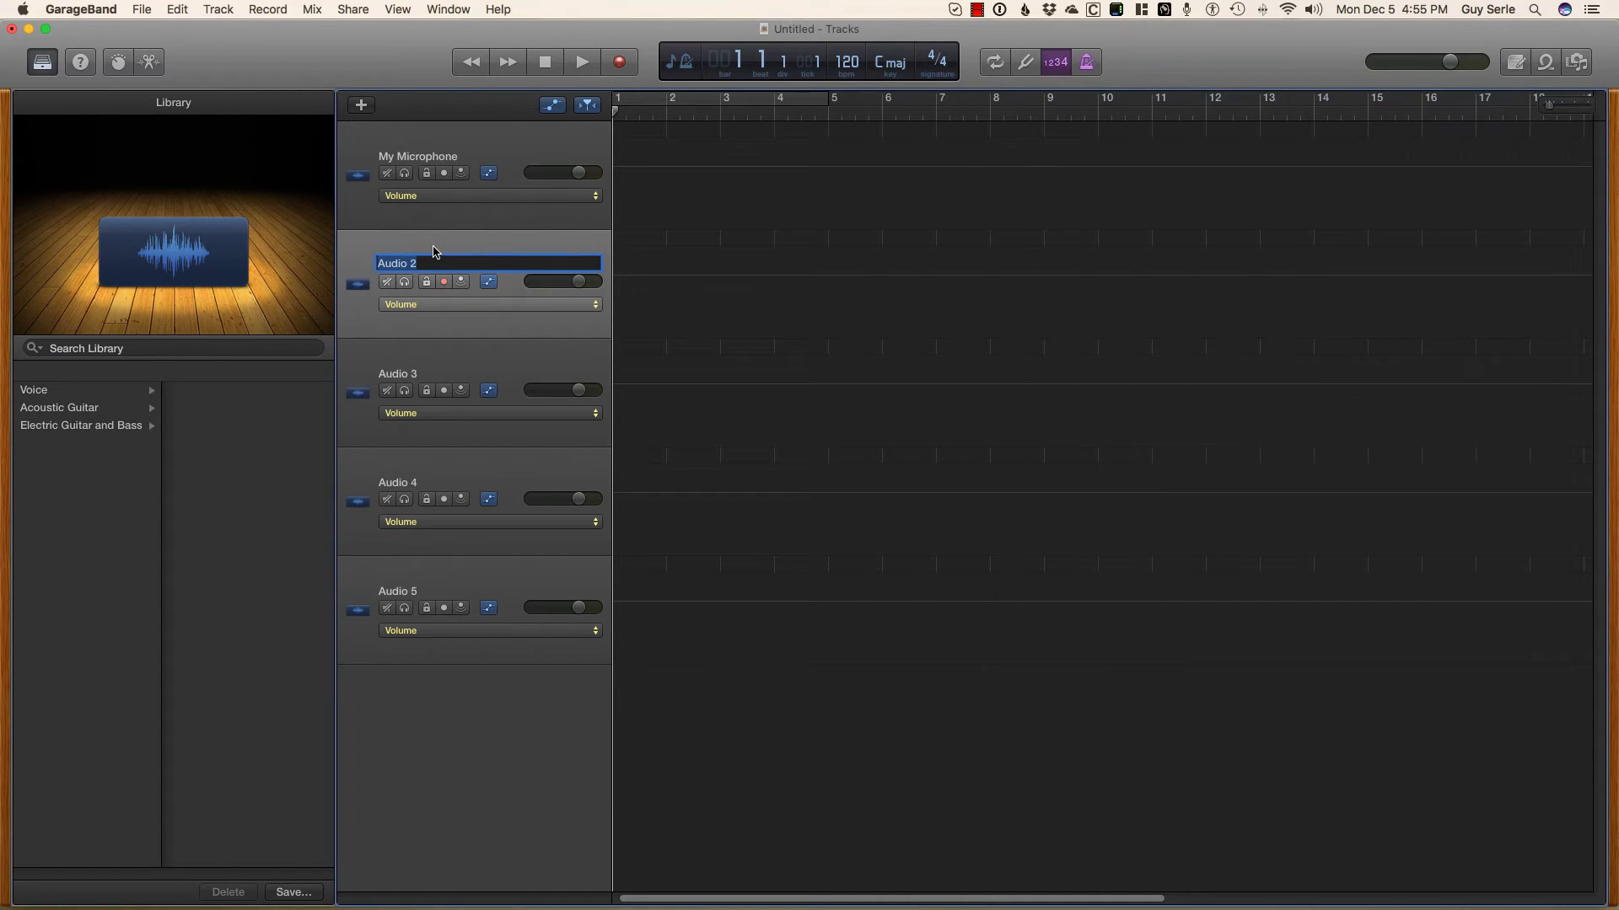
text(Soundboard)
click(437, 378)
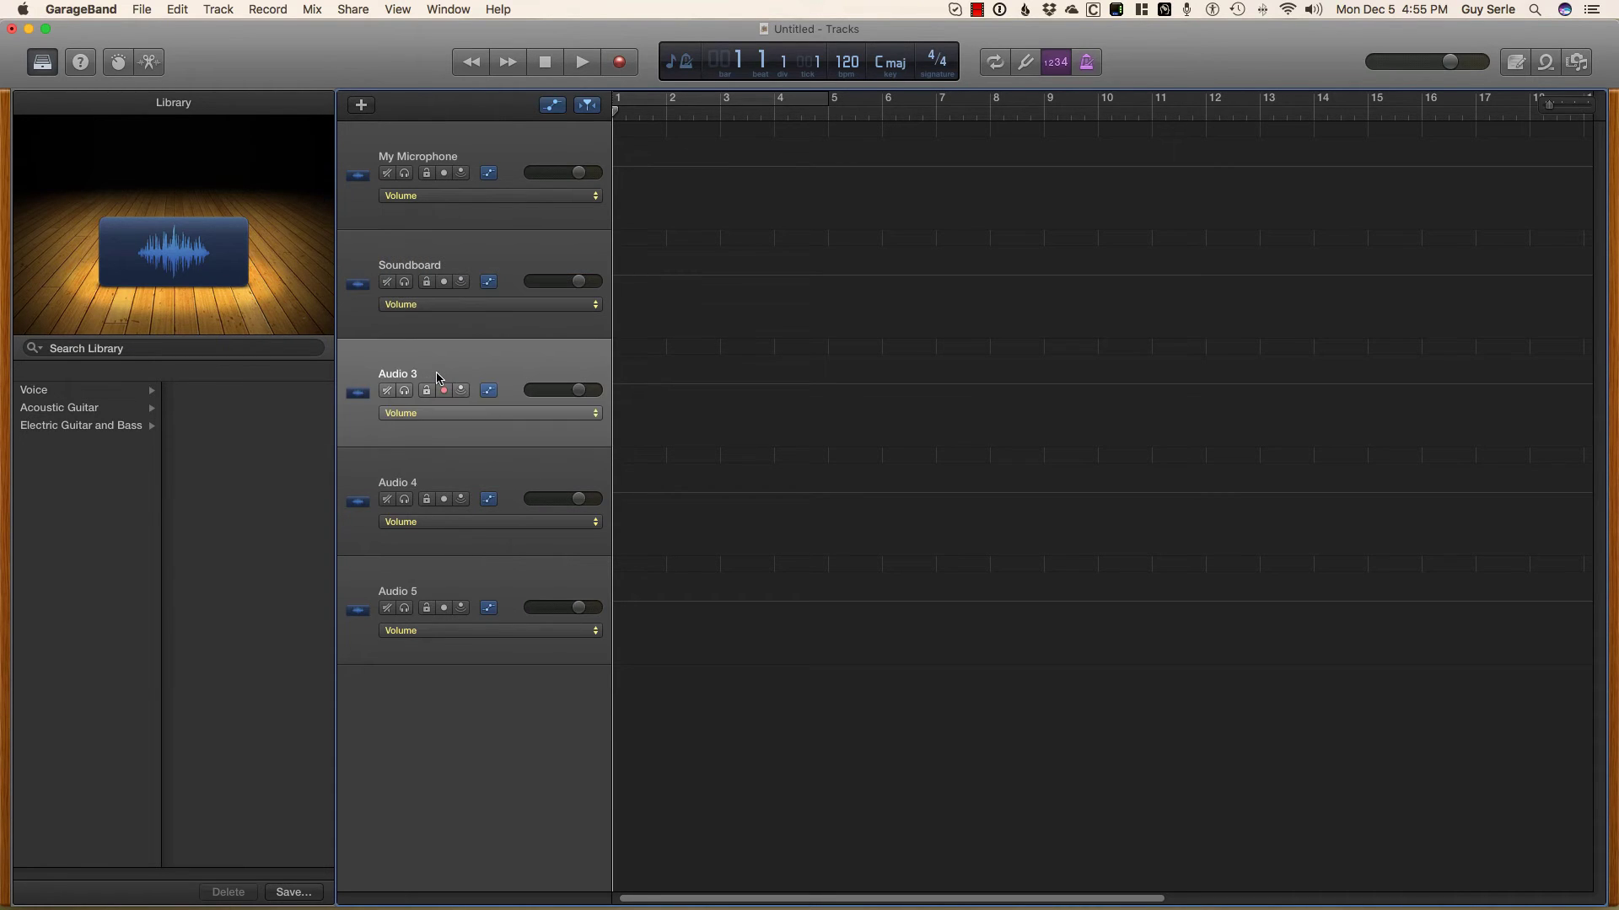
Check the DAW sources in Loopback and rename Audio 3 to Skype
mouse_move(944, 904)
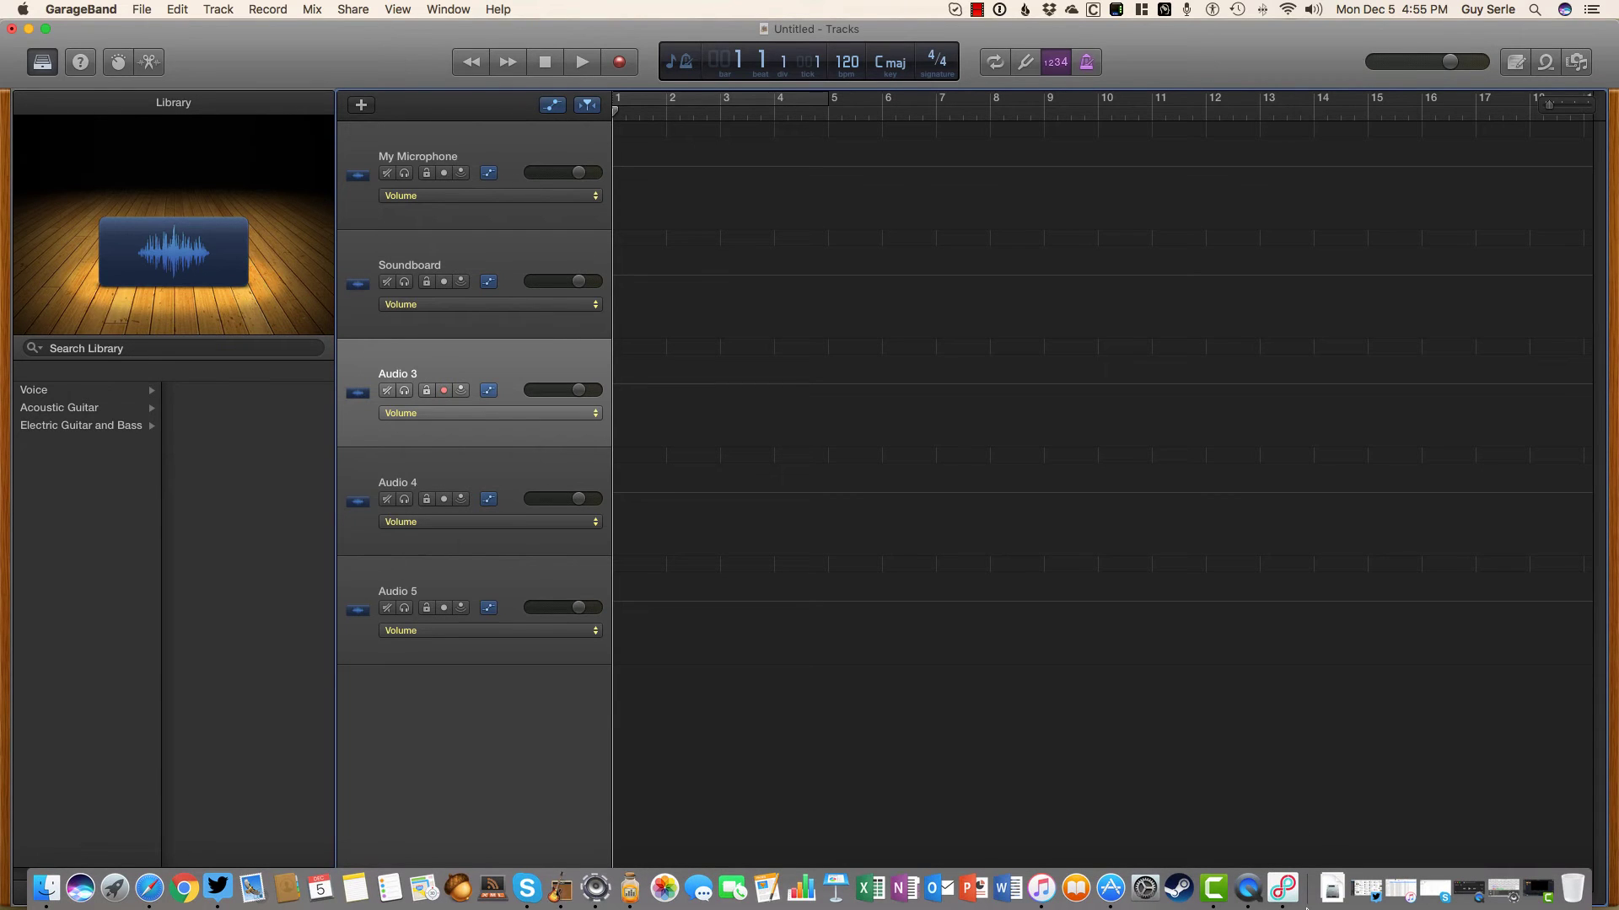
click(1282, 888)
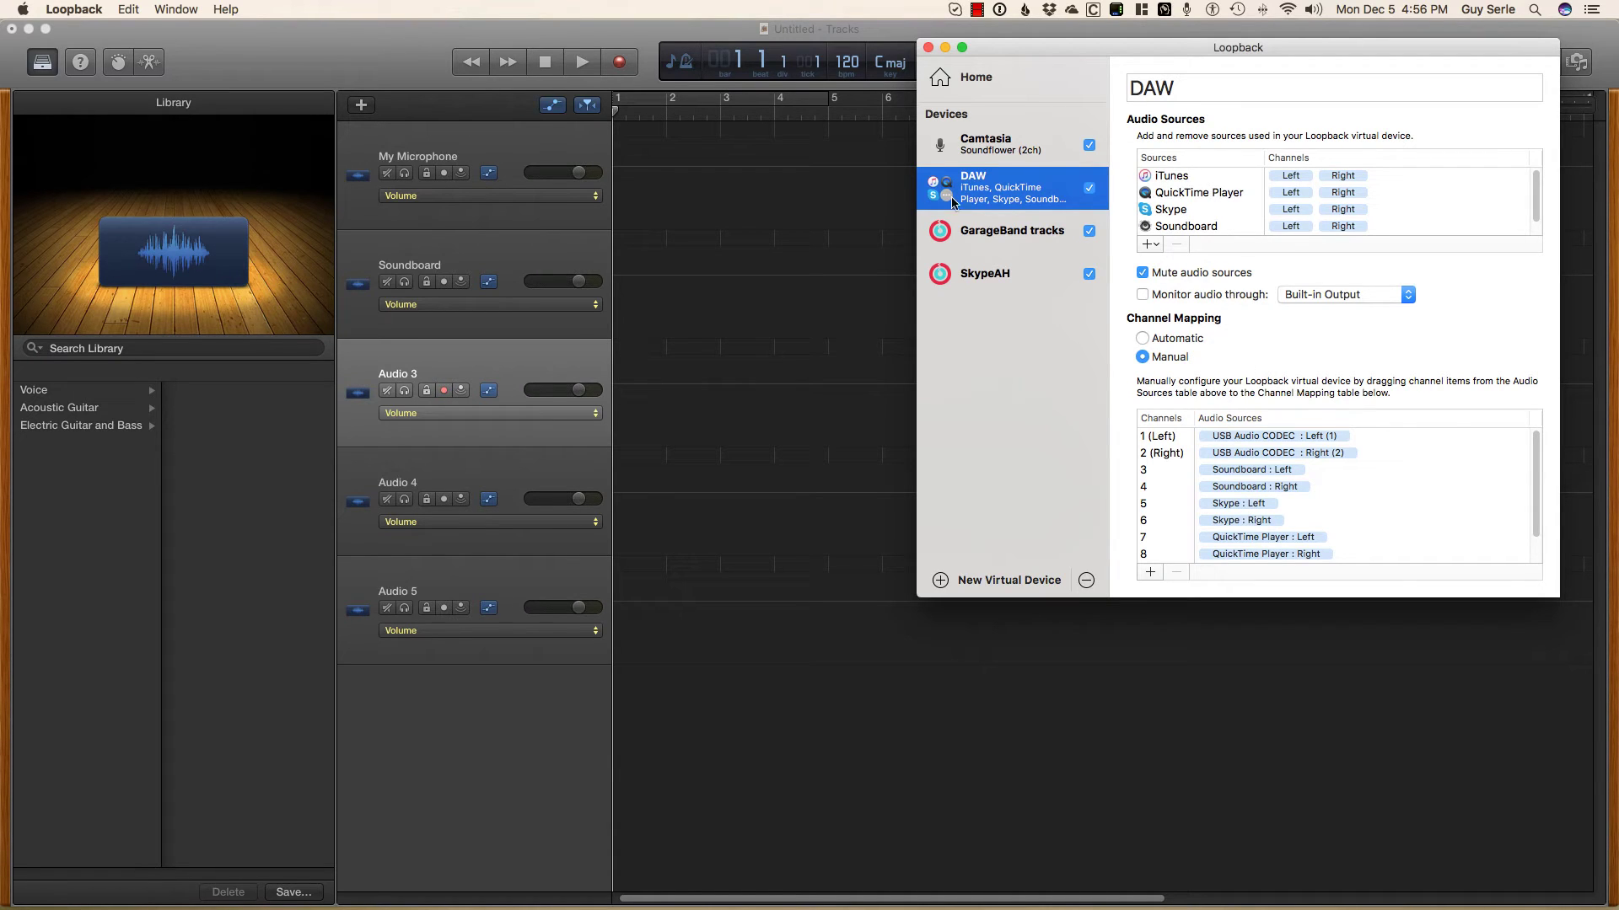
click(392, 373)
double_click(390, 373)
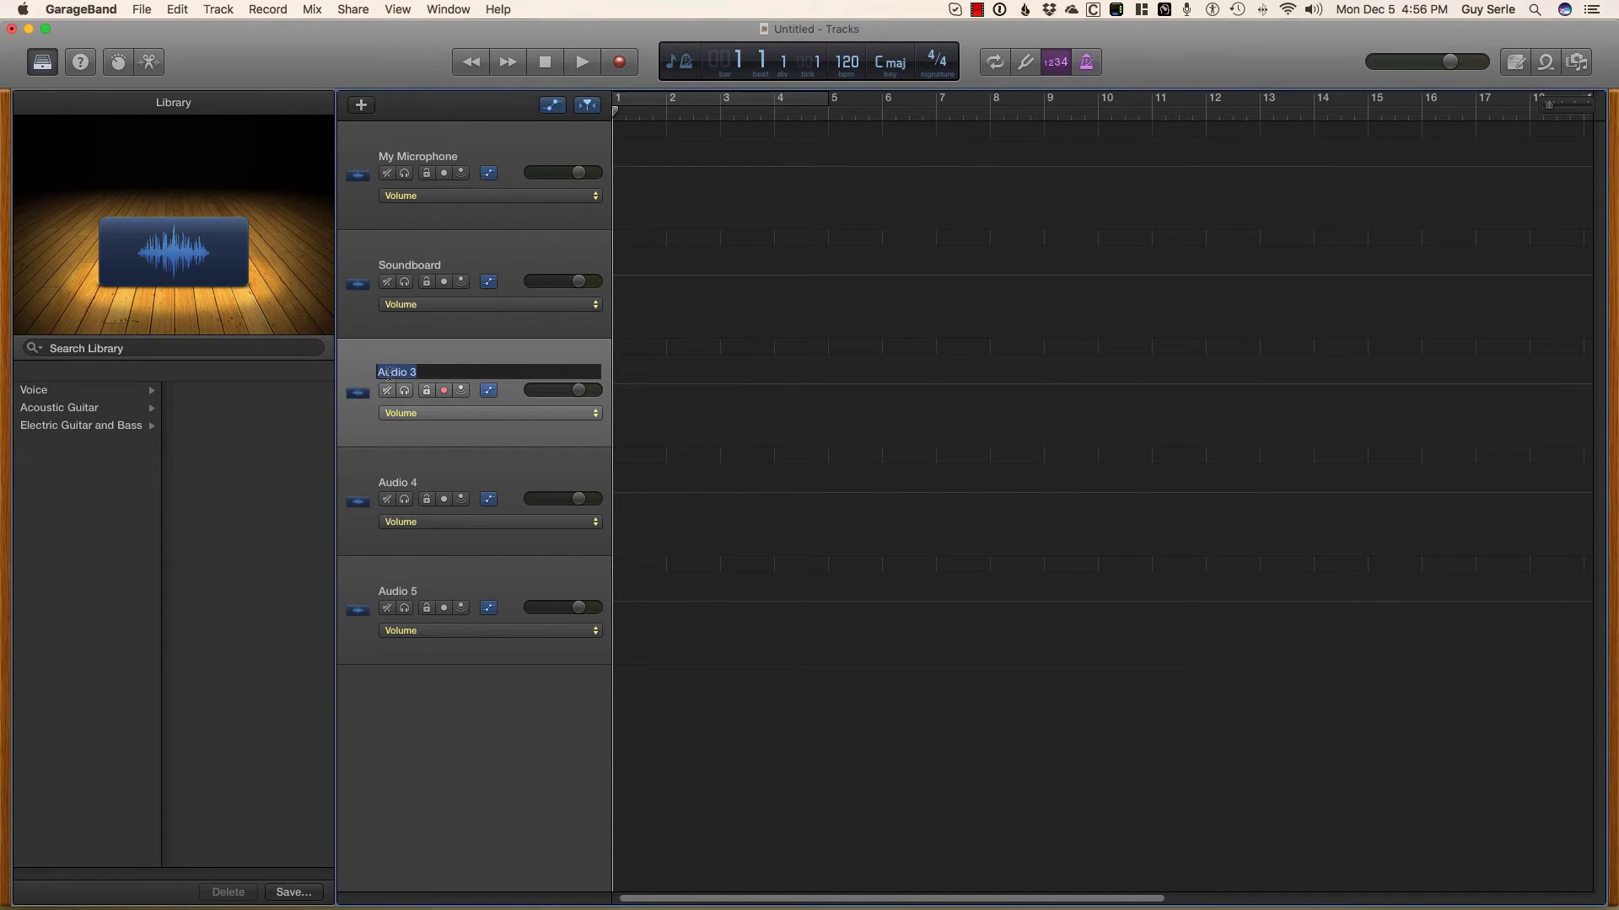
text(Skype)
key(Return)
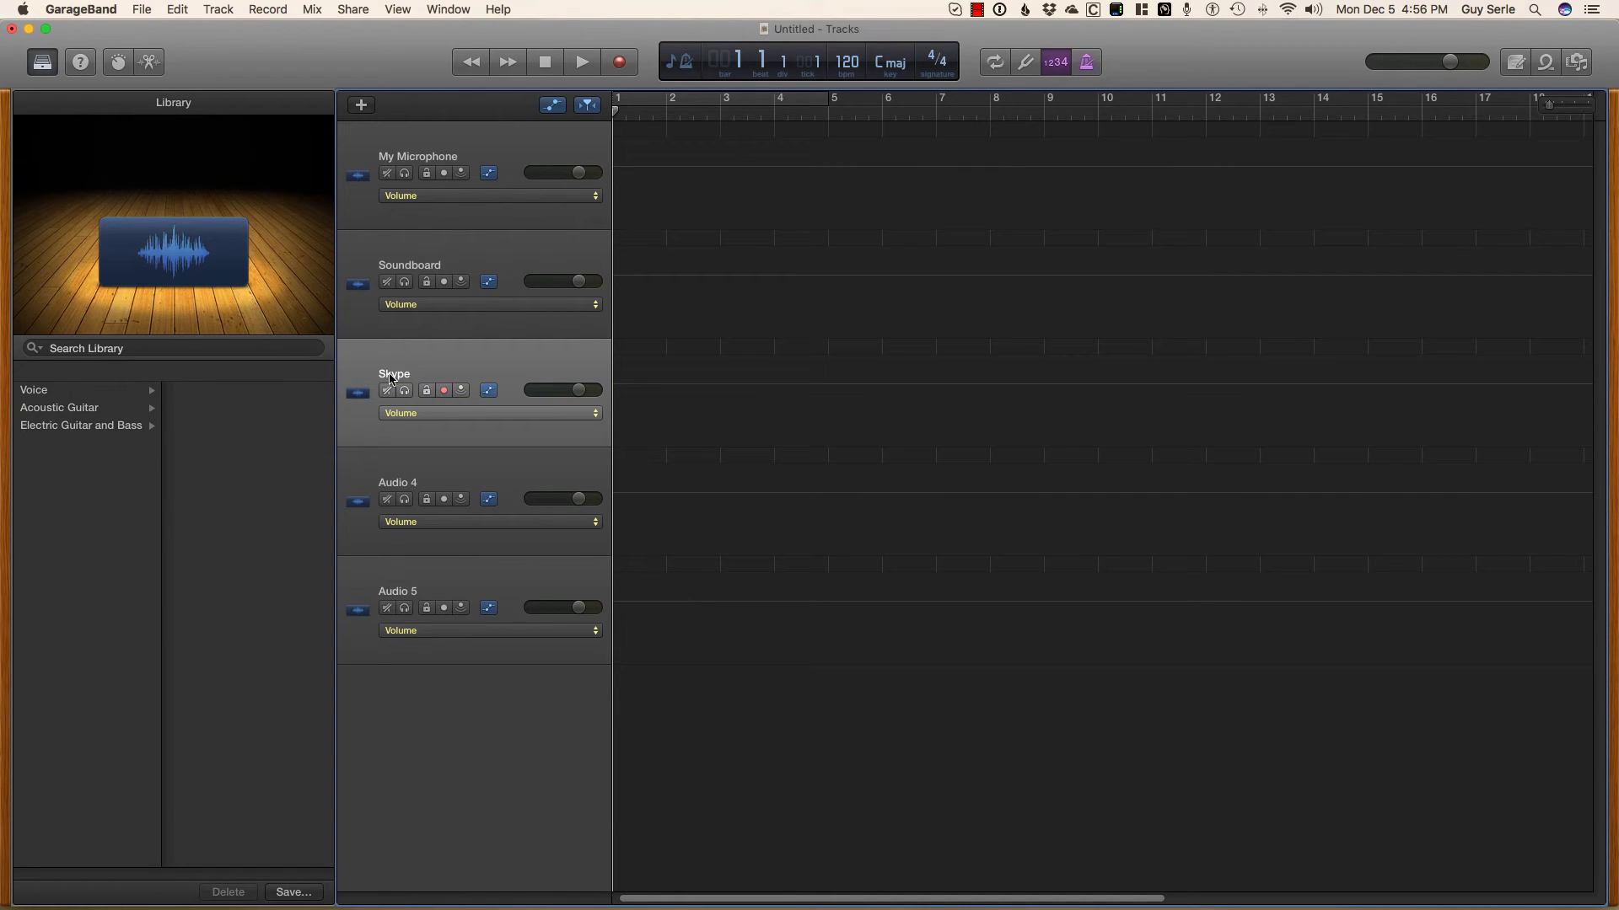
click(411, 477)
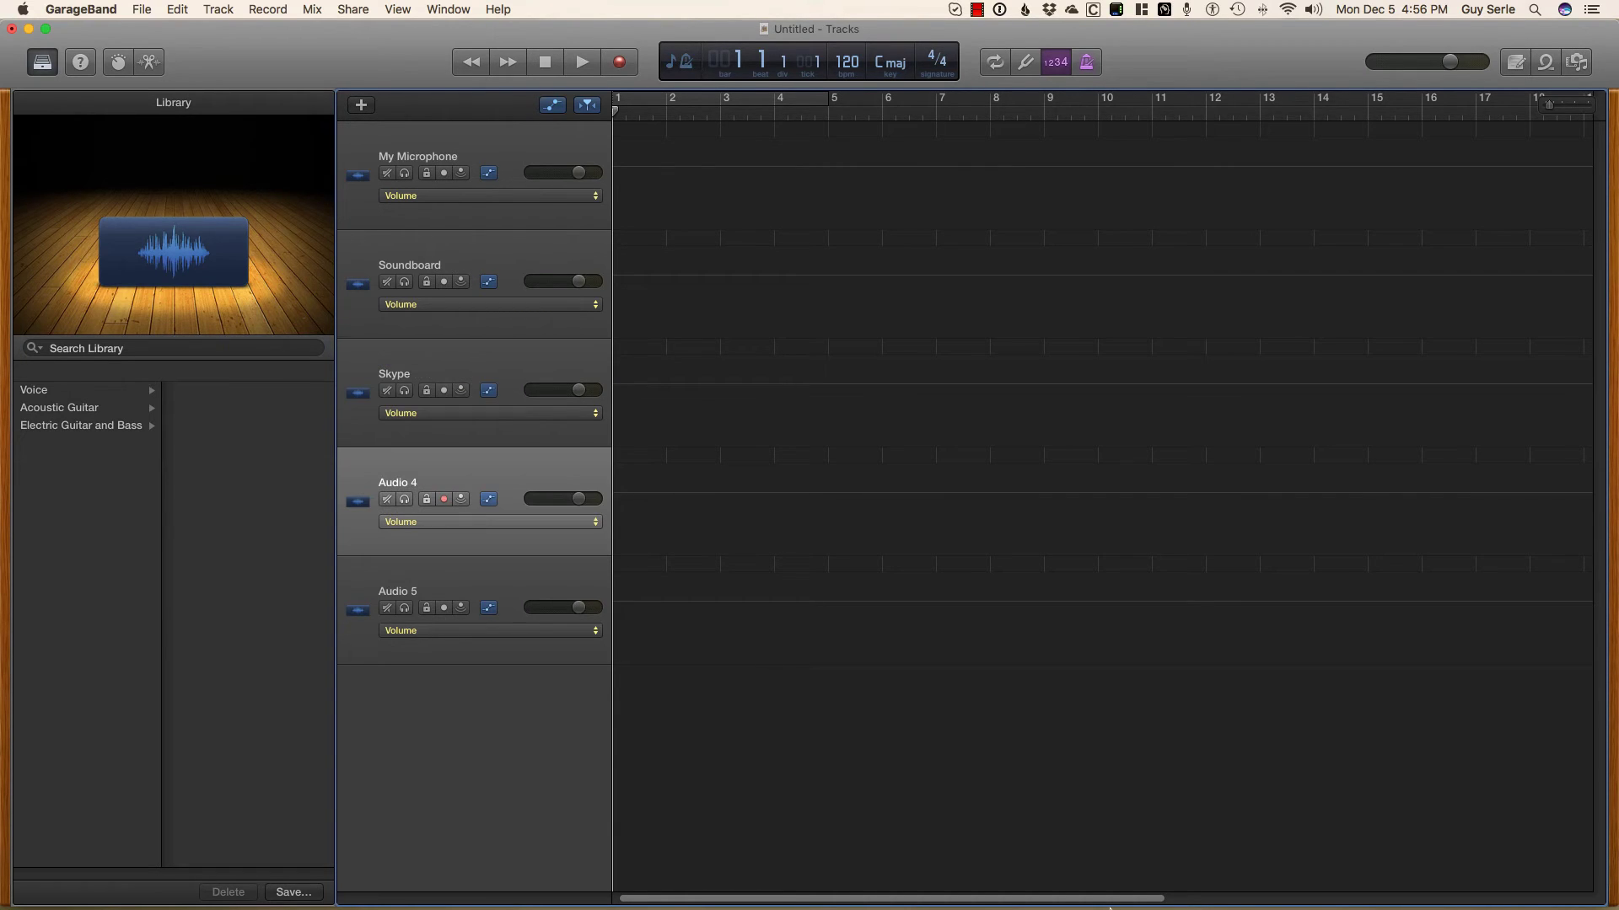
click(1281, 887)
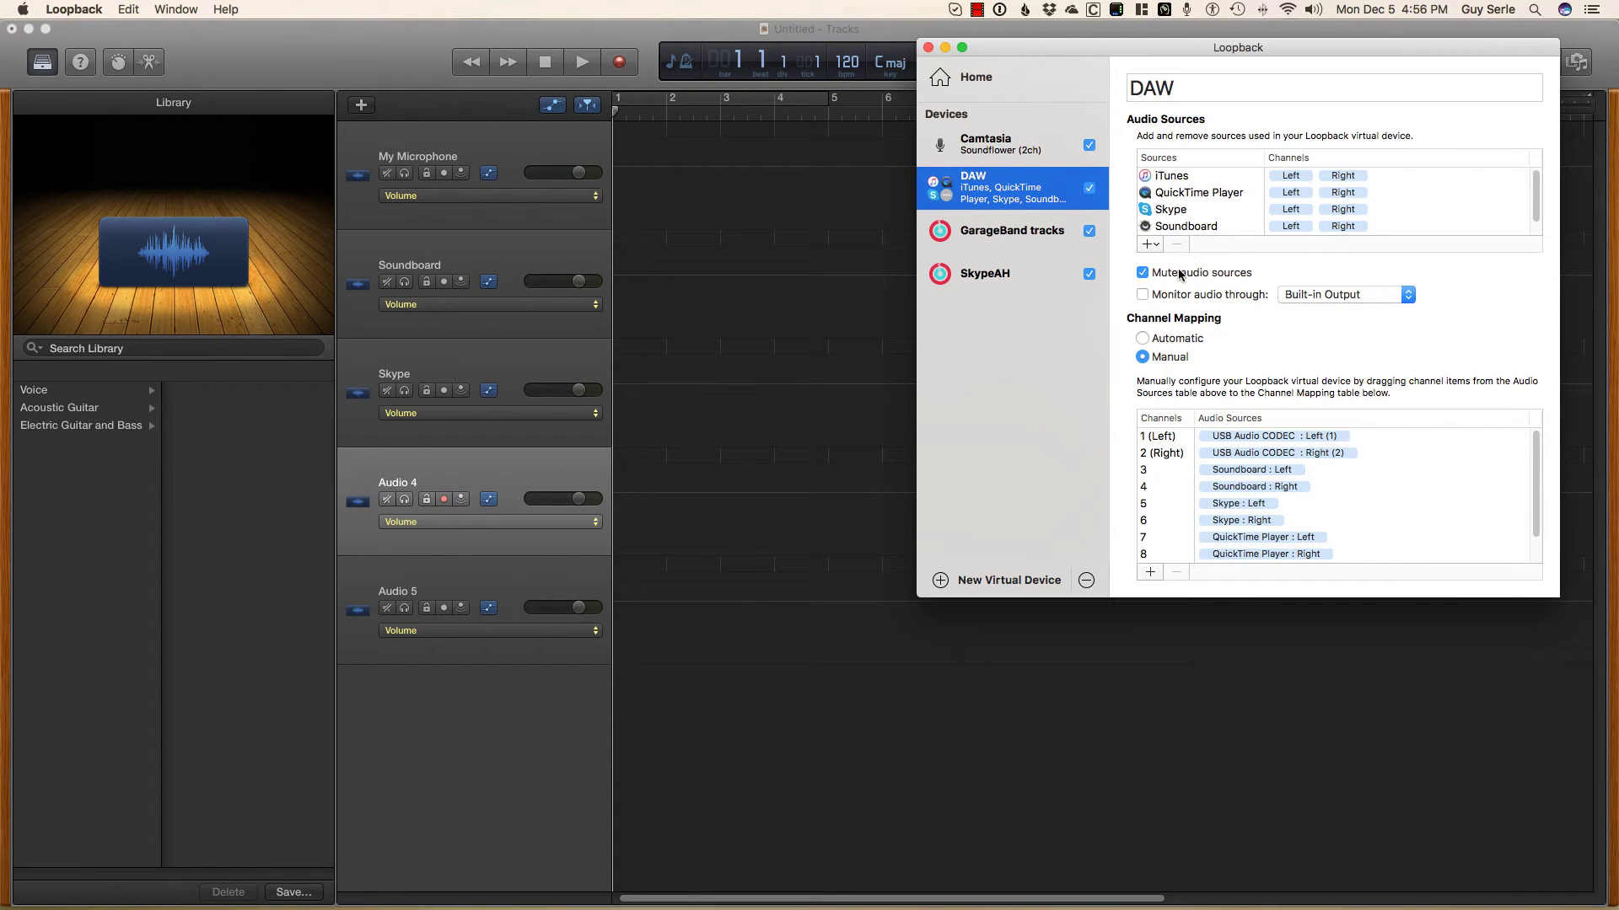
click(382, 486)
double_click(405, 484)
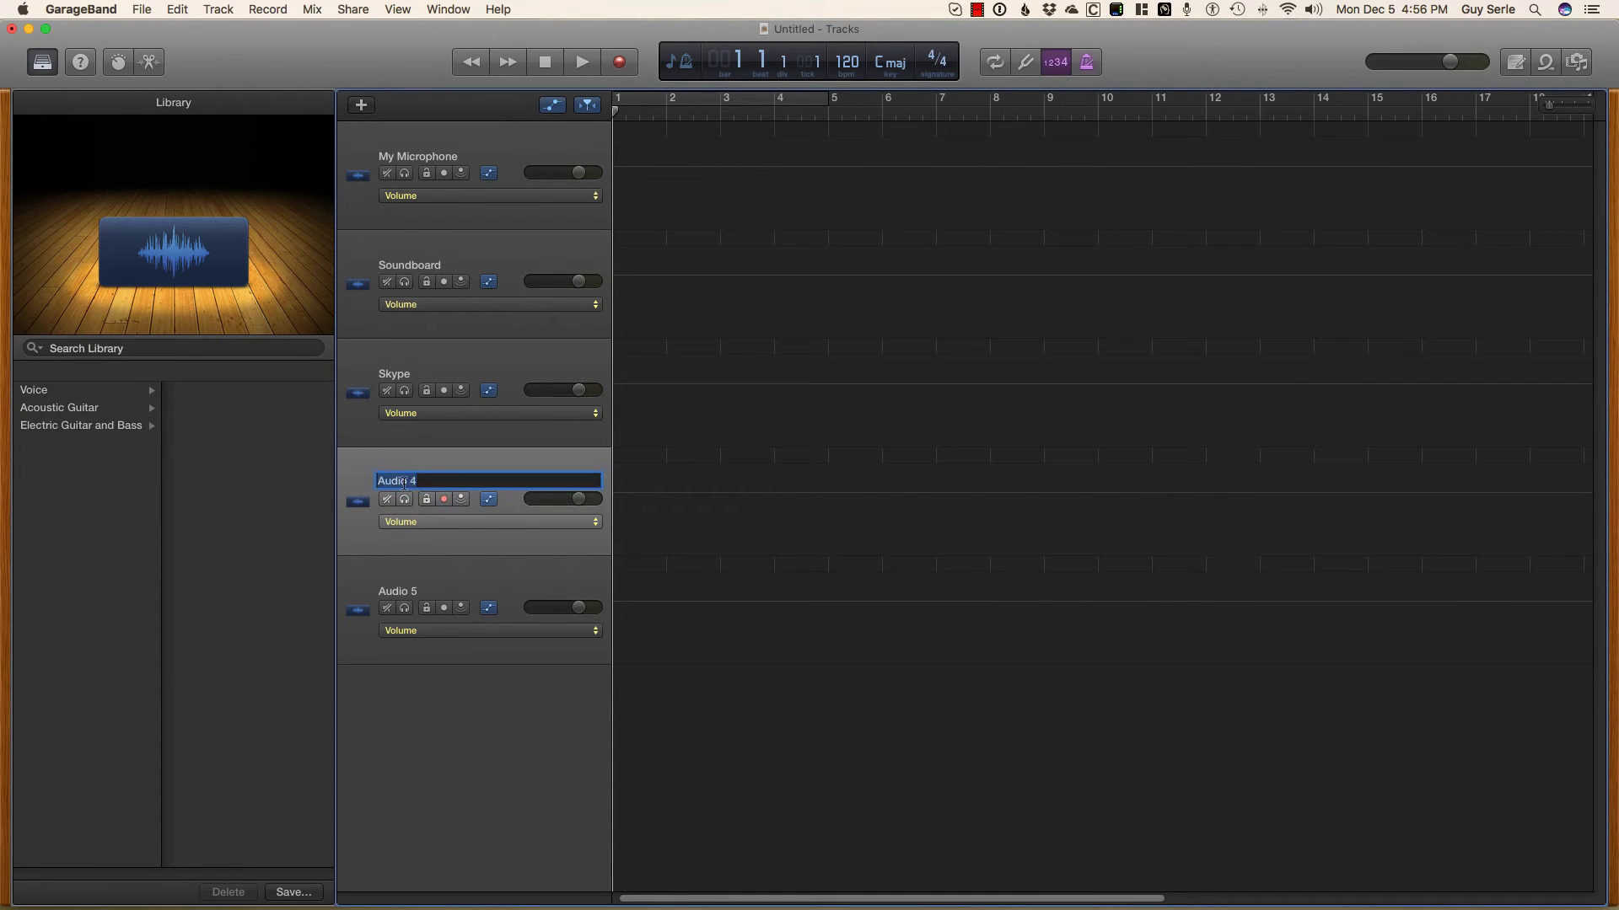
text(Quicktime)
key(Return)
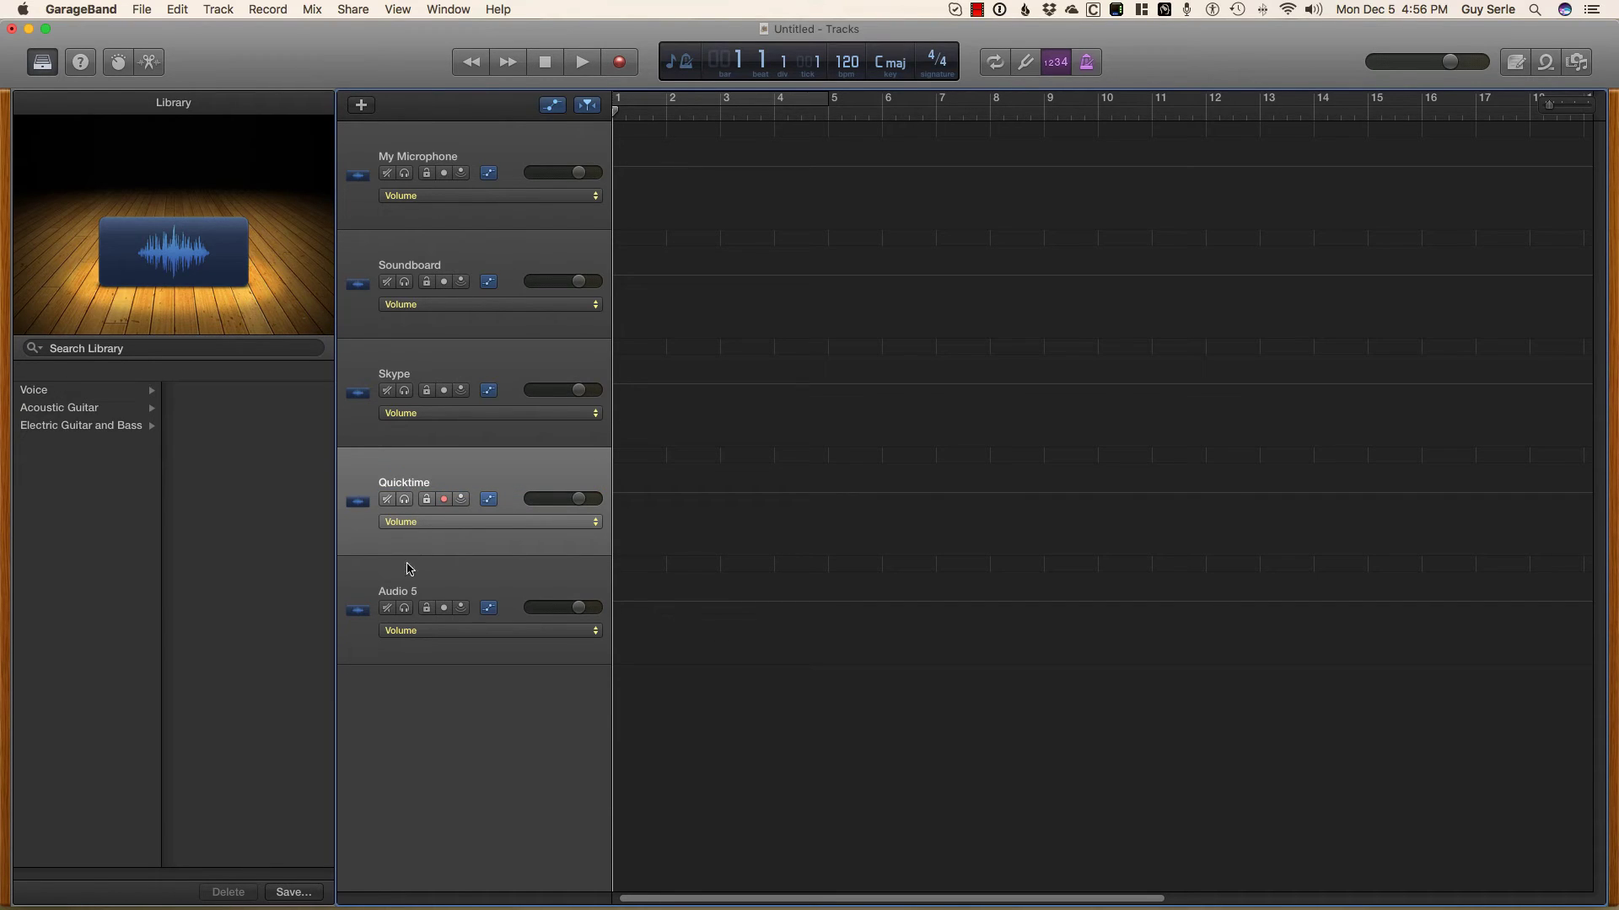
Check the remaining Loopback source and rename Audio 5 to iTunes
click(405, 593)
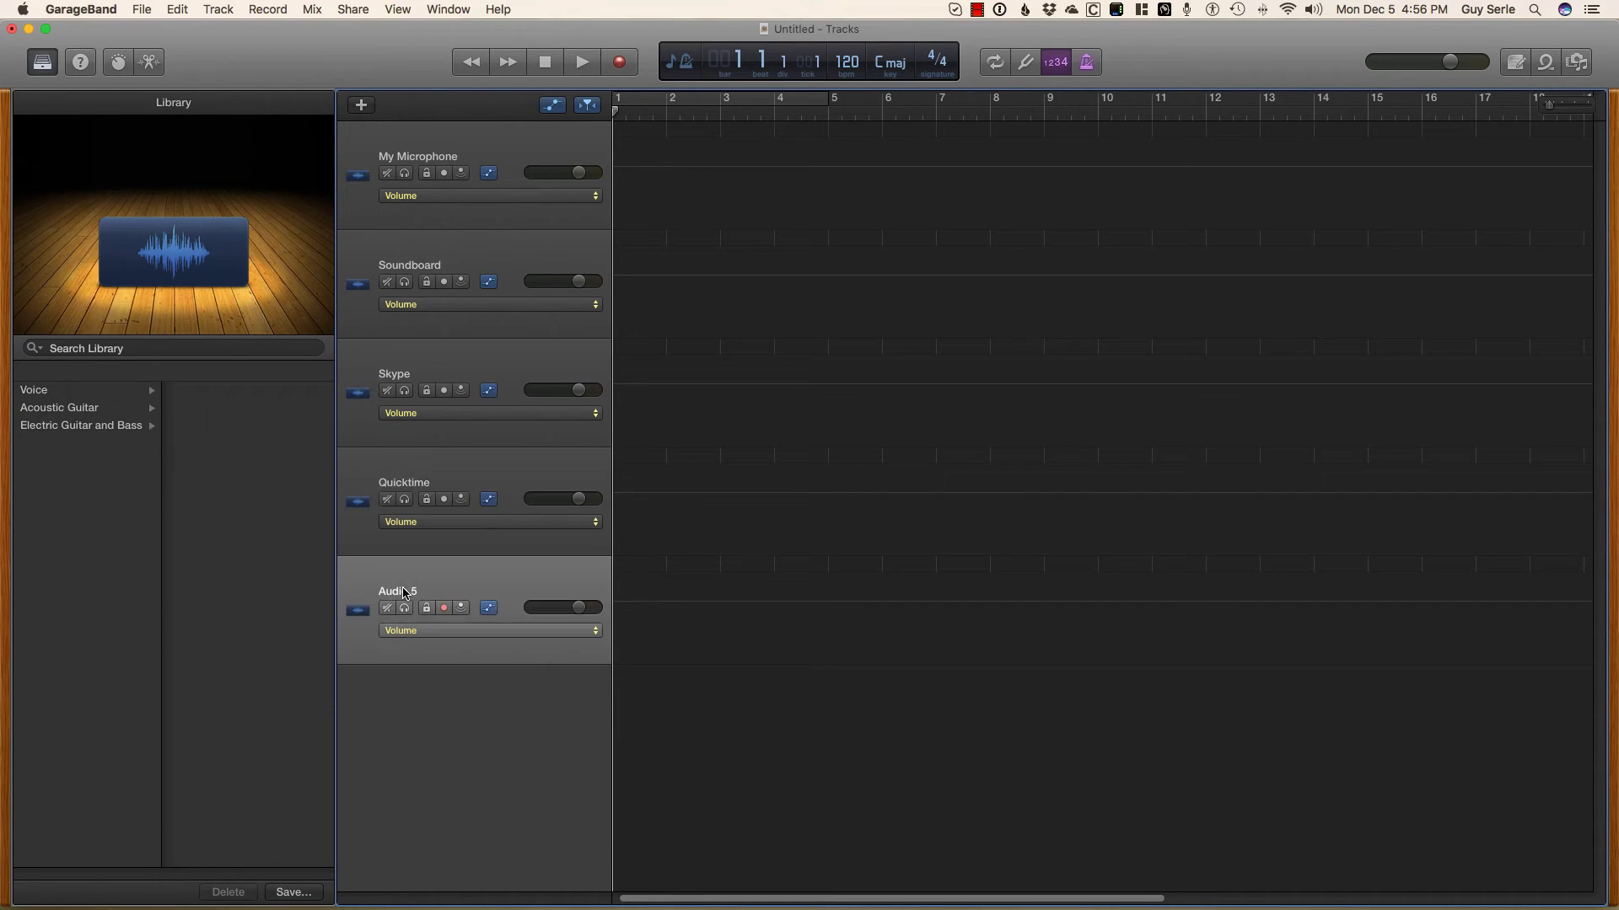
click(405, 592)
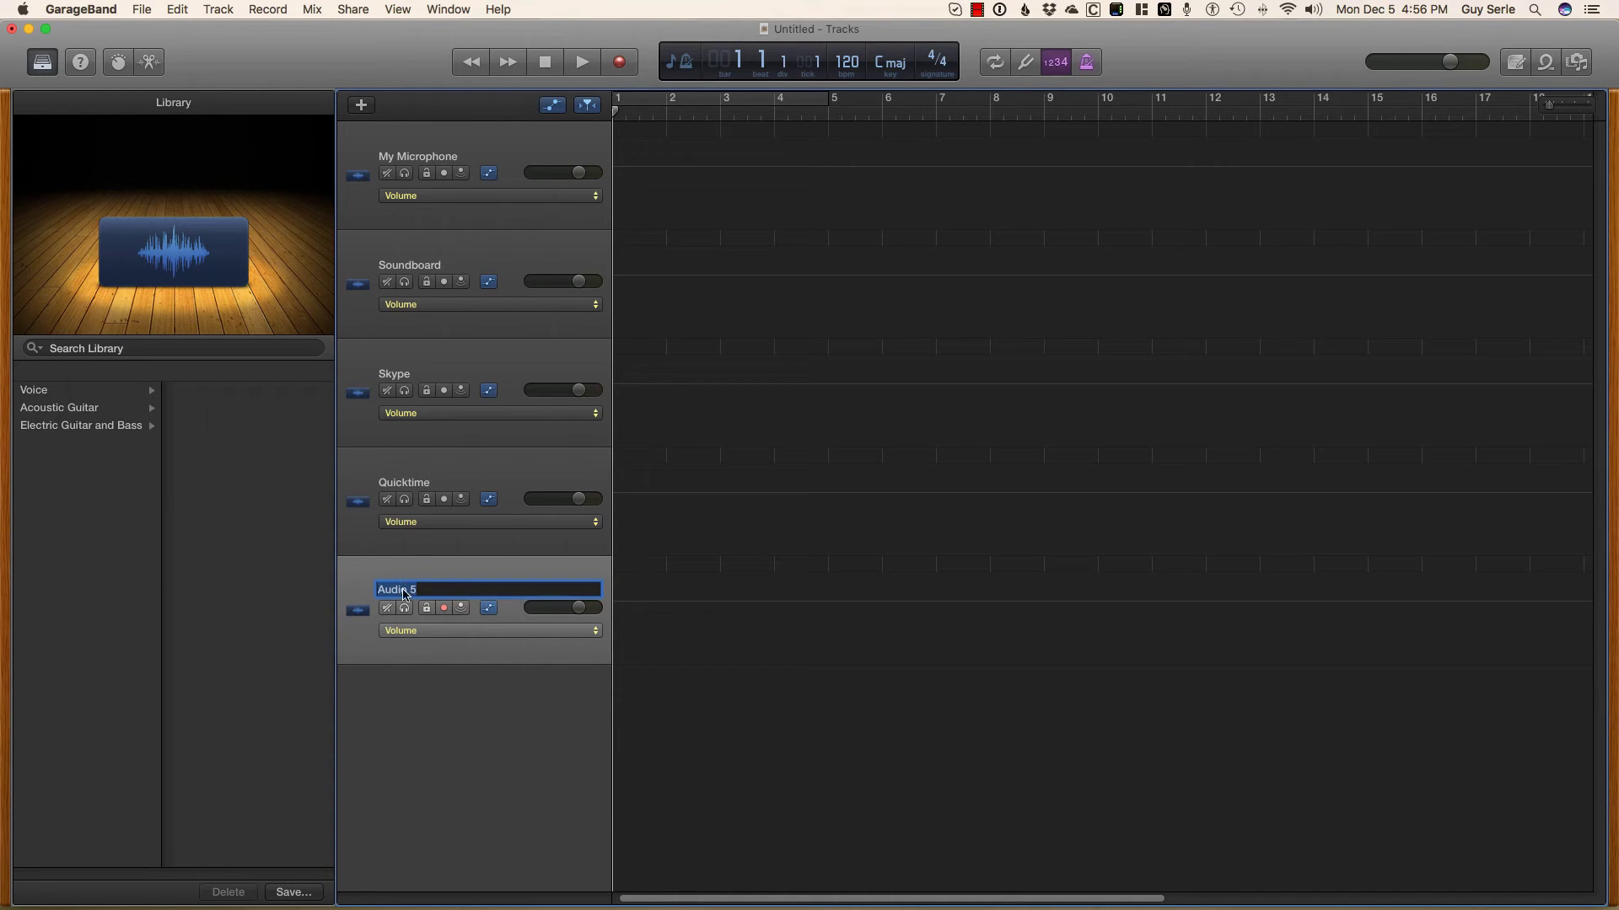
mouse_move(1111, 892)
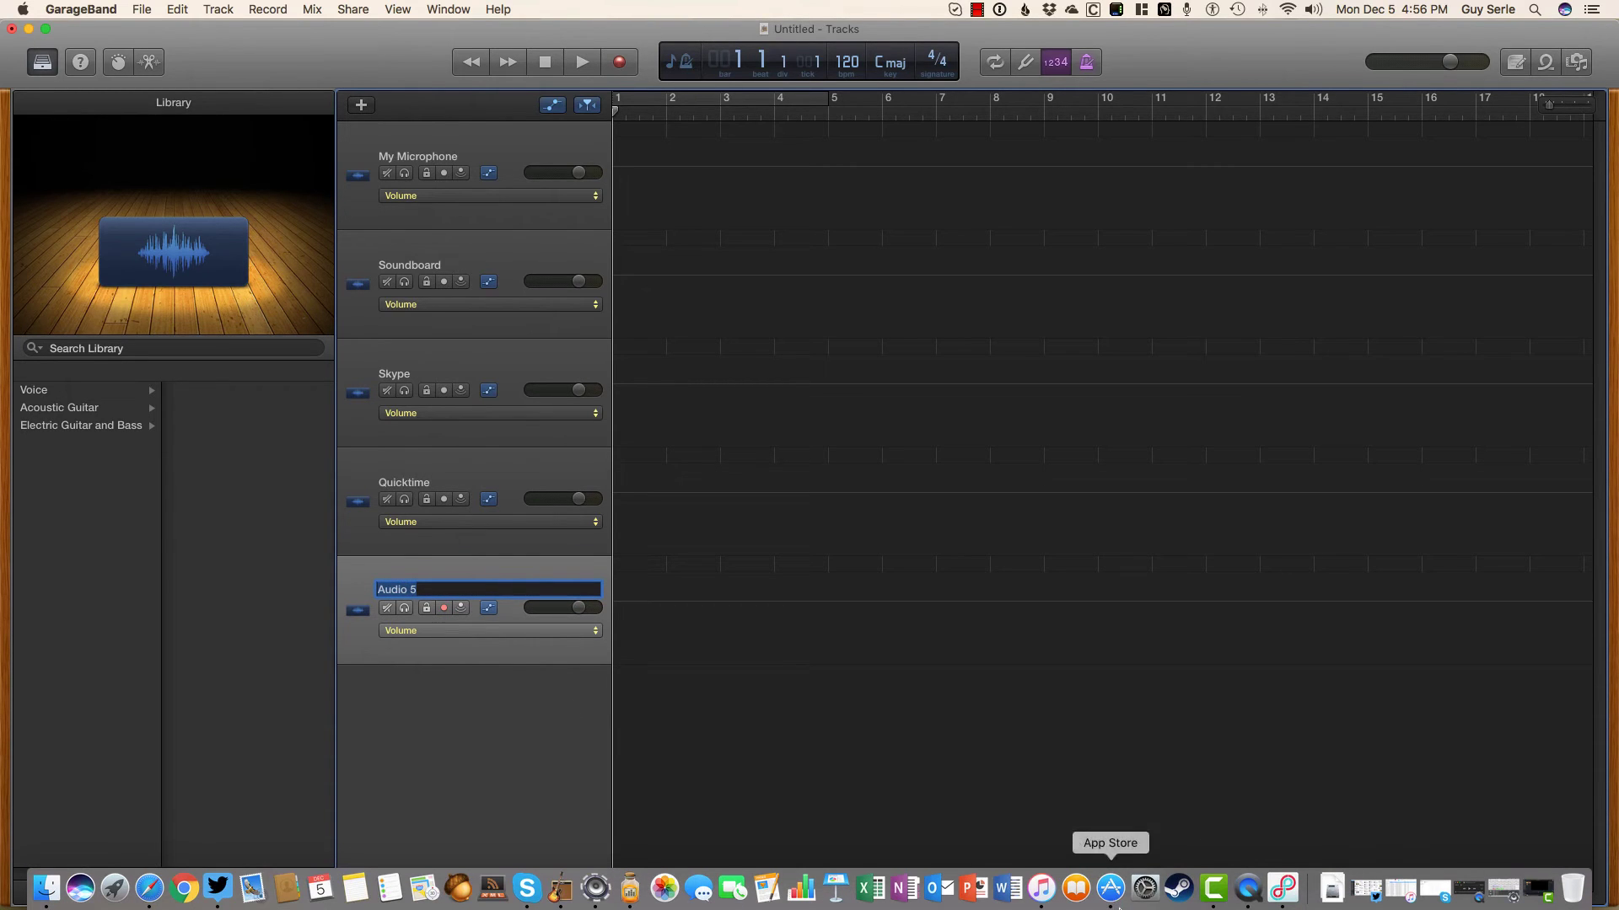
click(1278, 895)
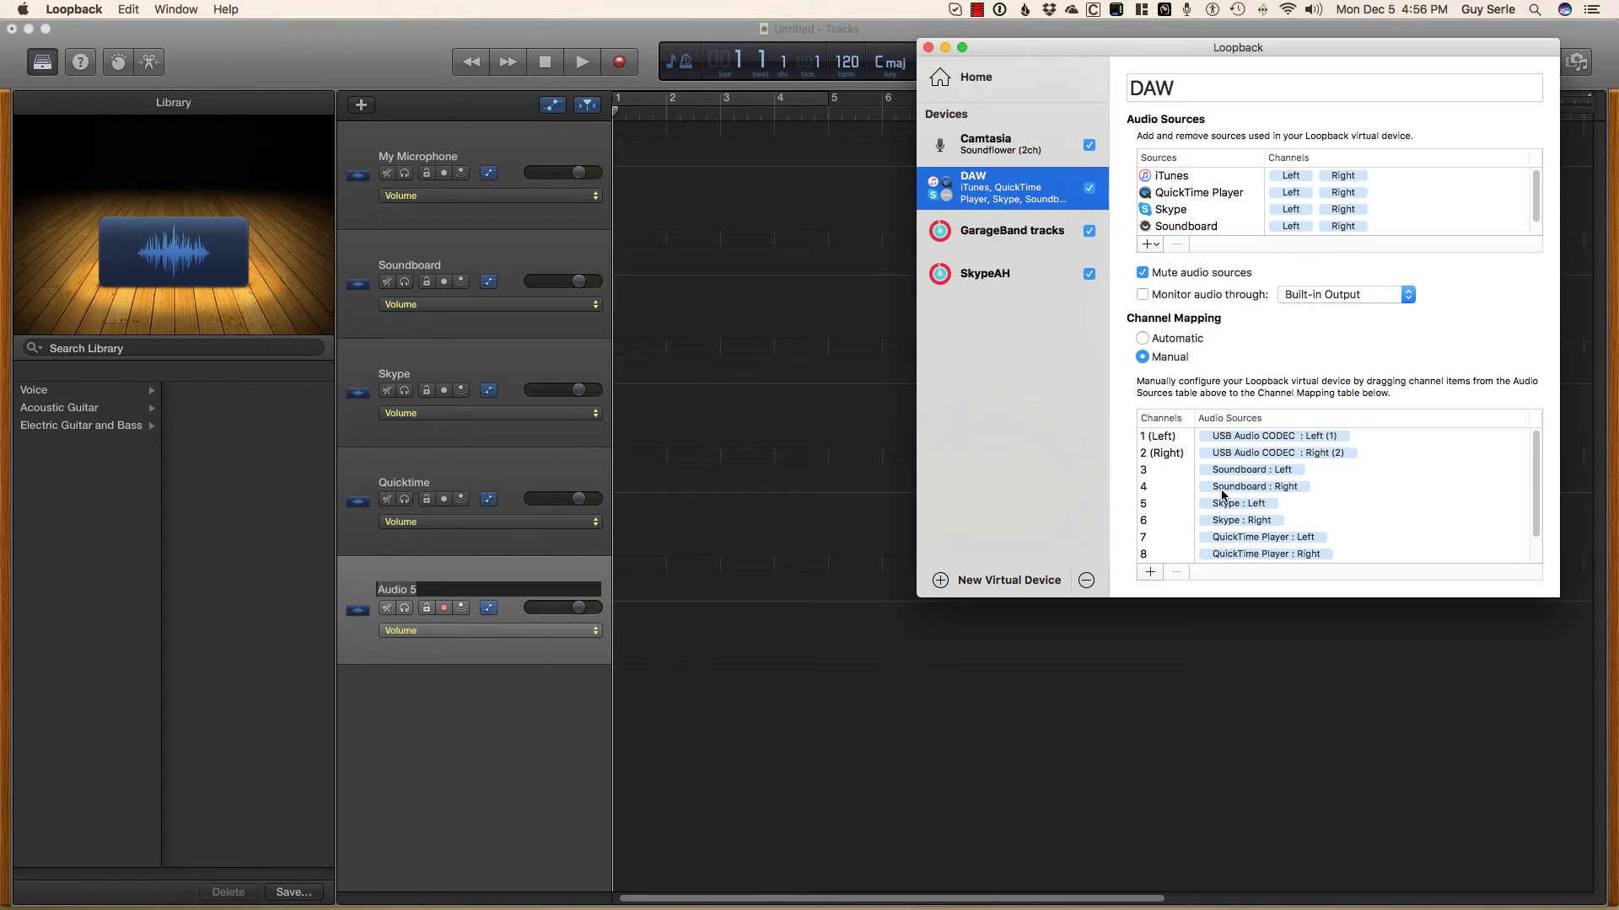
click(503, 593)
key(BackSpace)
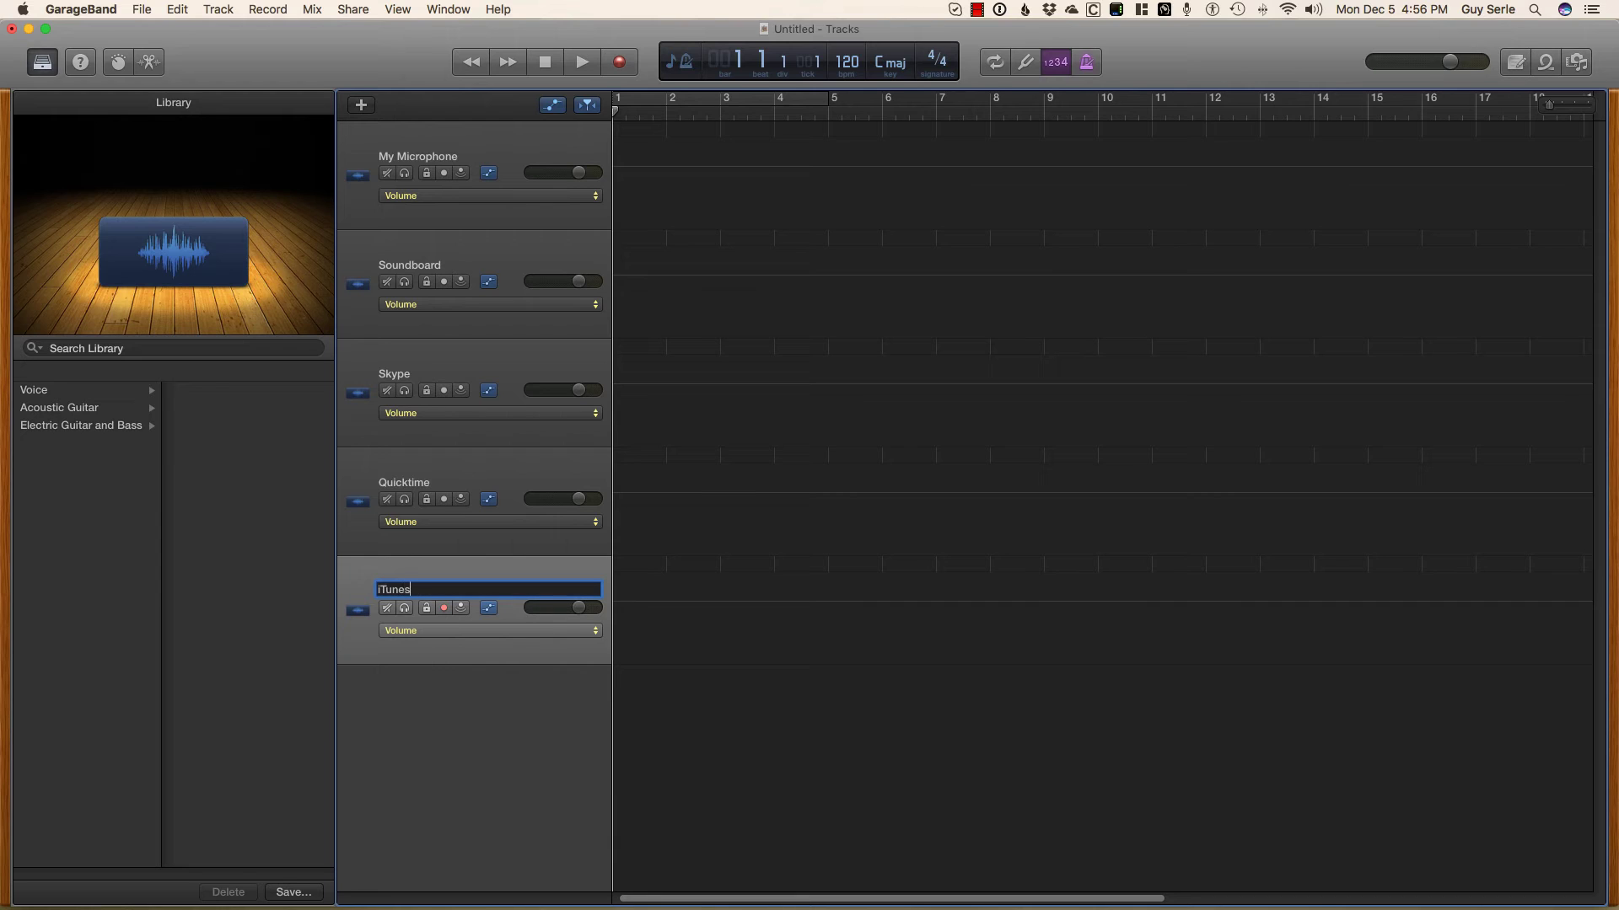
key(Return)
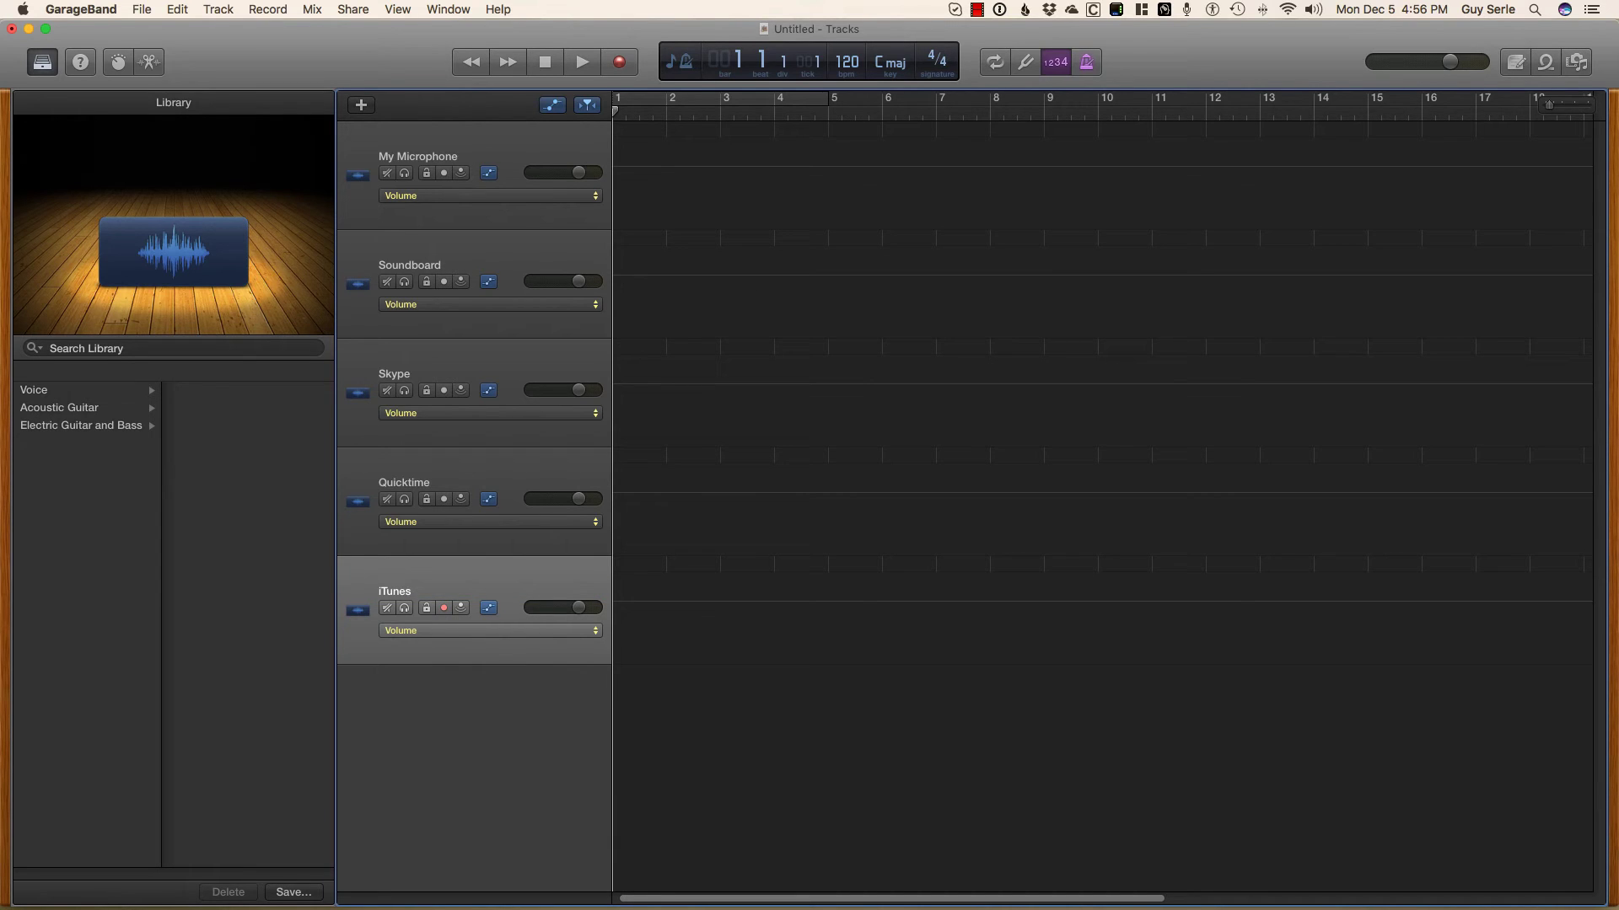
click(449, 138)
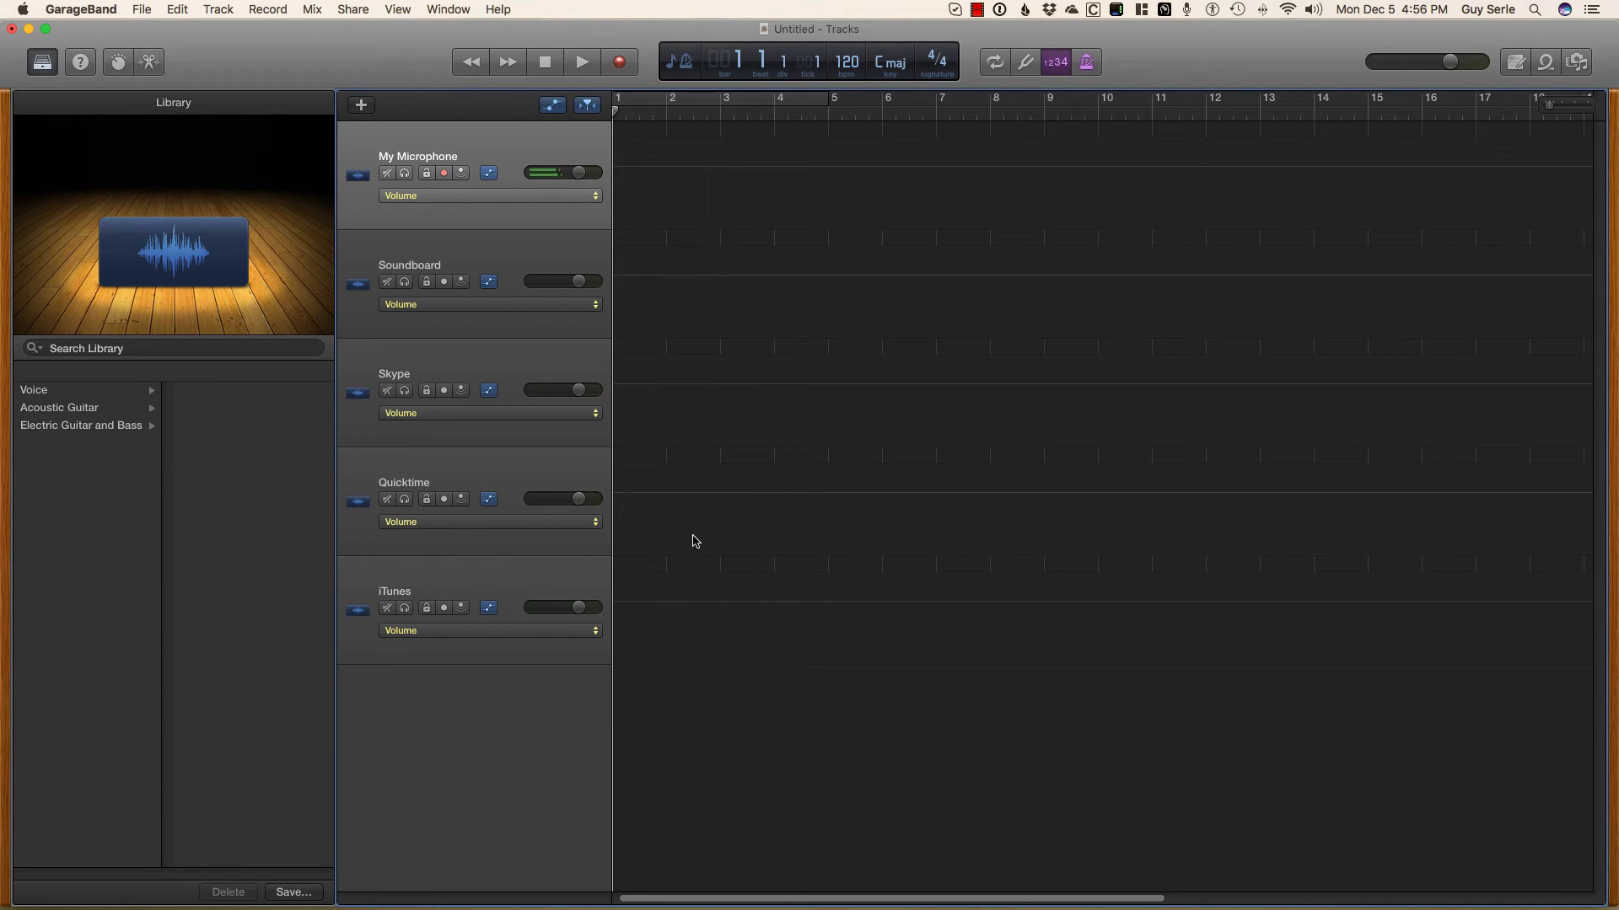
Record-arm the My Microphone, Soundboard, Quicktime and iTunes tracks so all five are armed
click(445, 176)
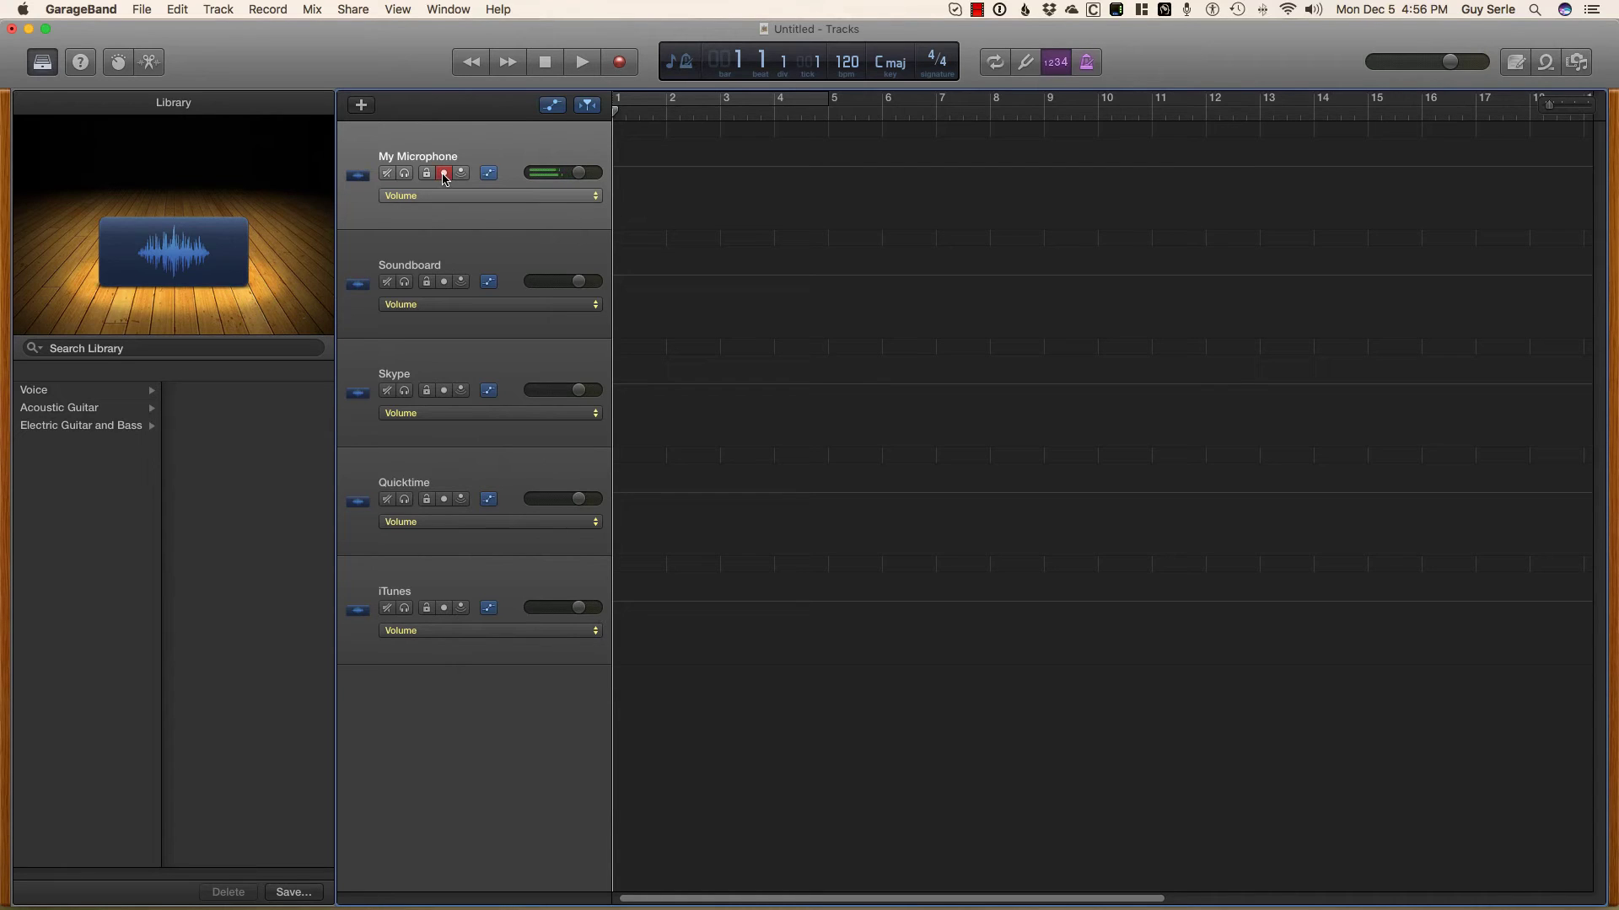
click(445, 281)
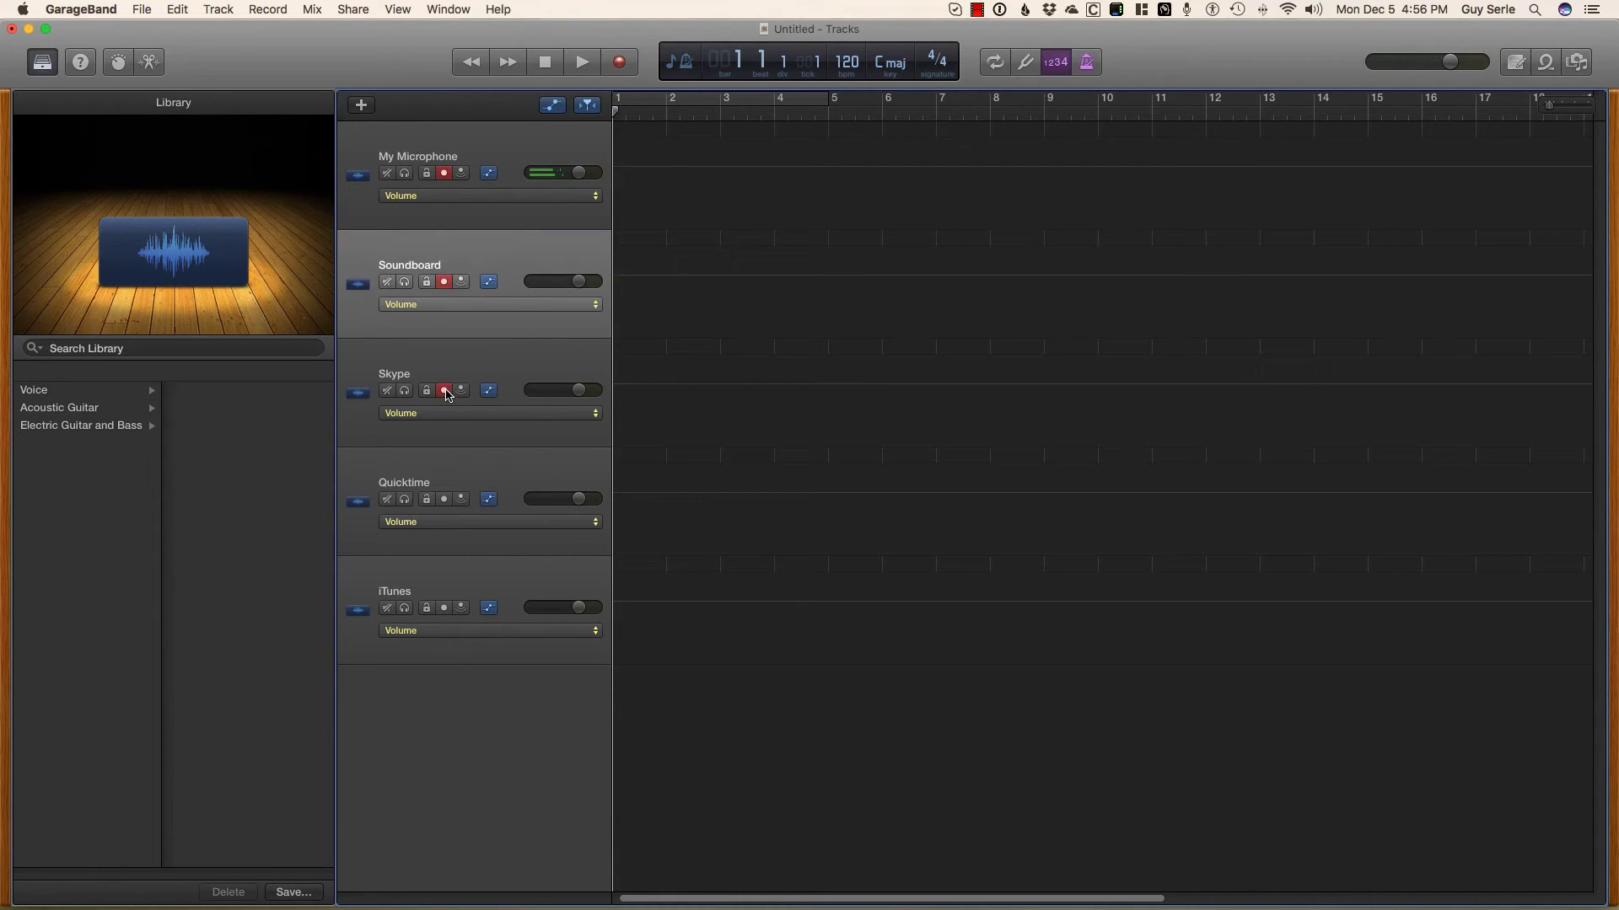
click(444, 499)
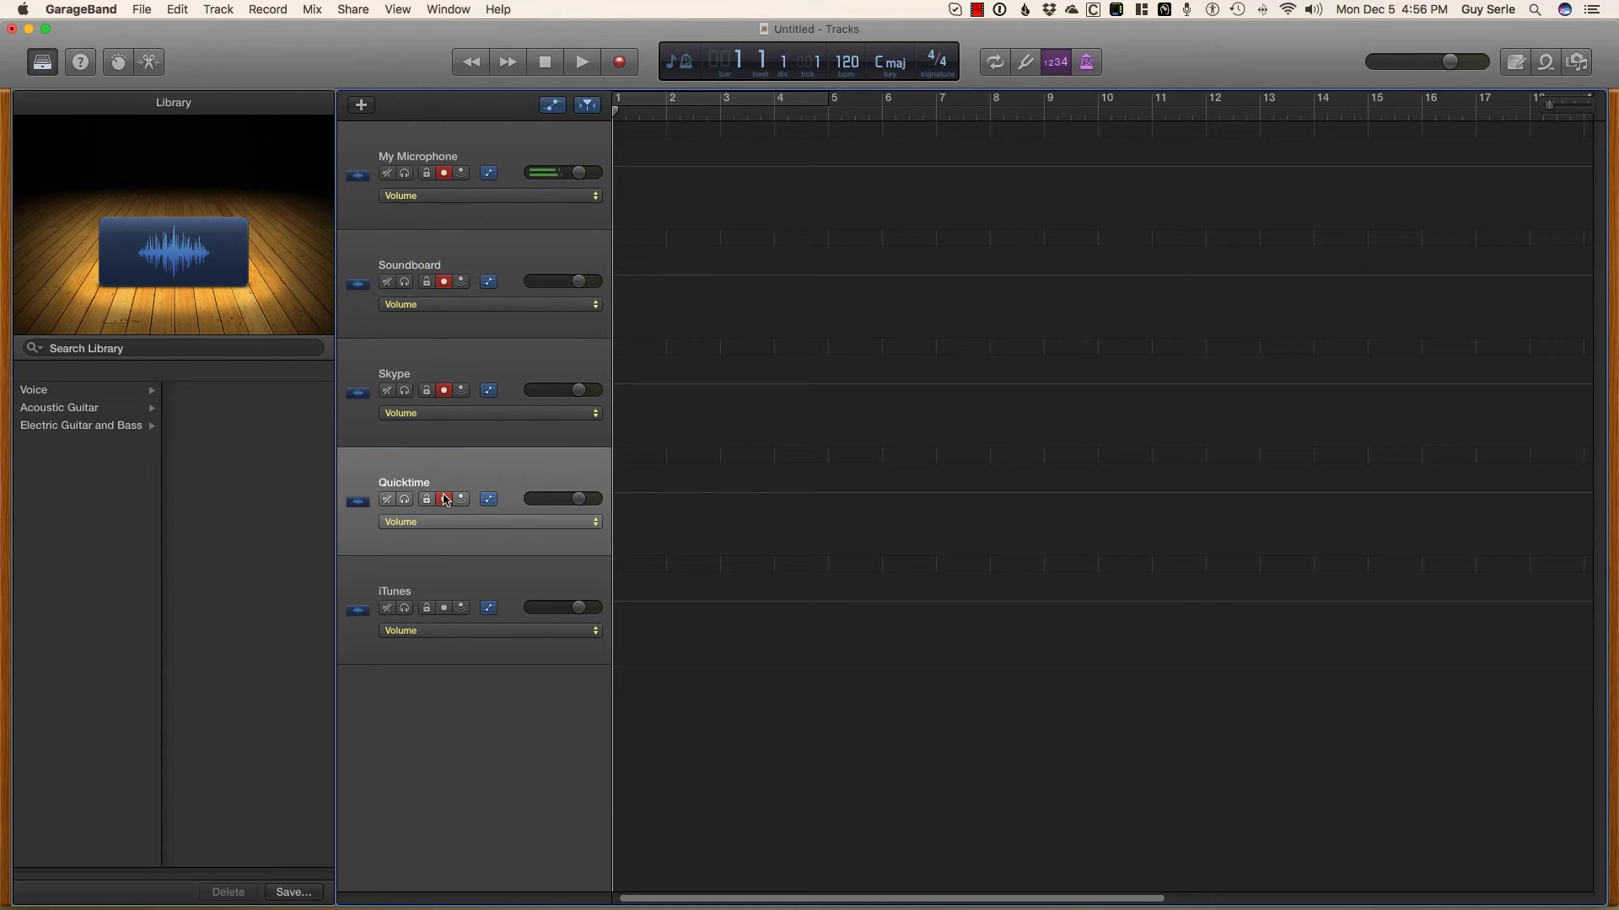
click(445, 609)
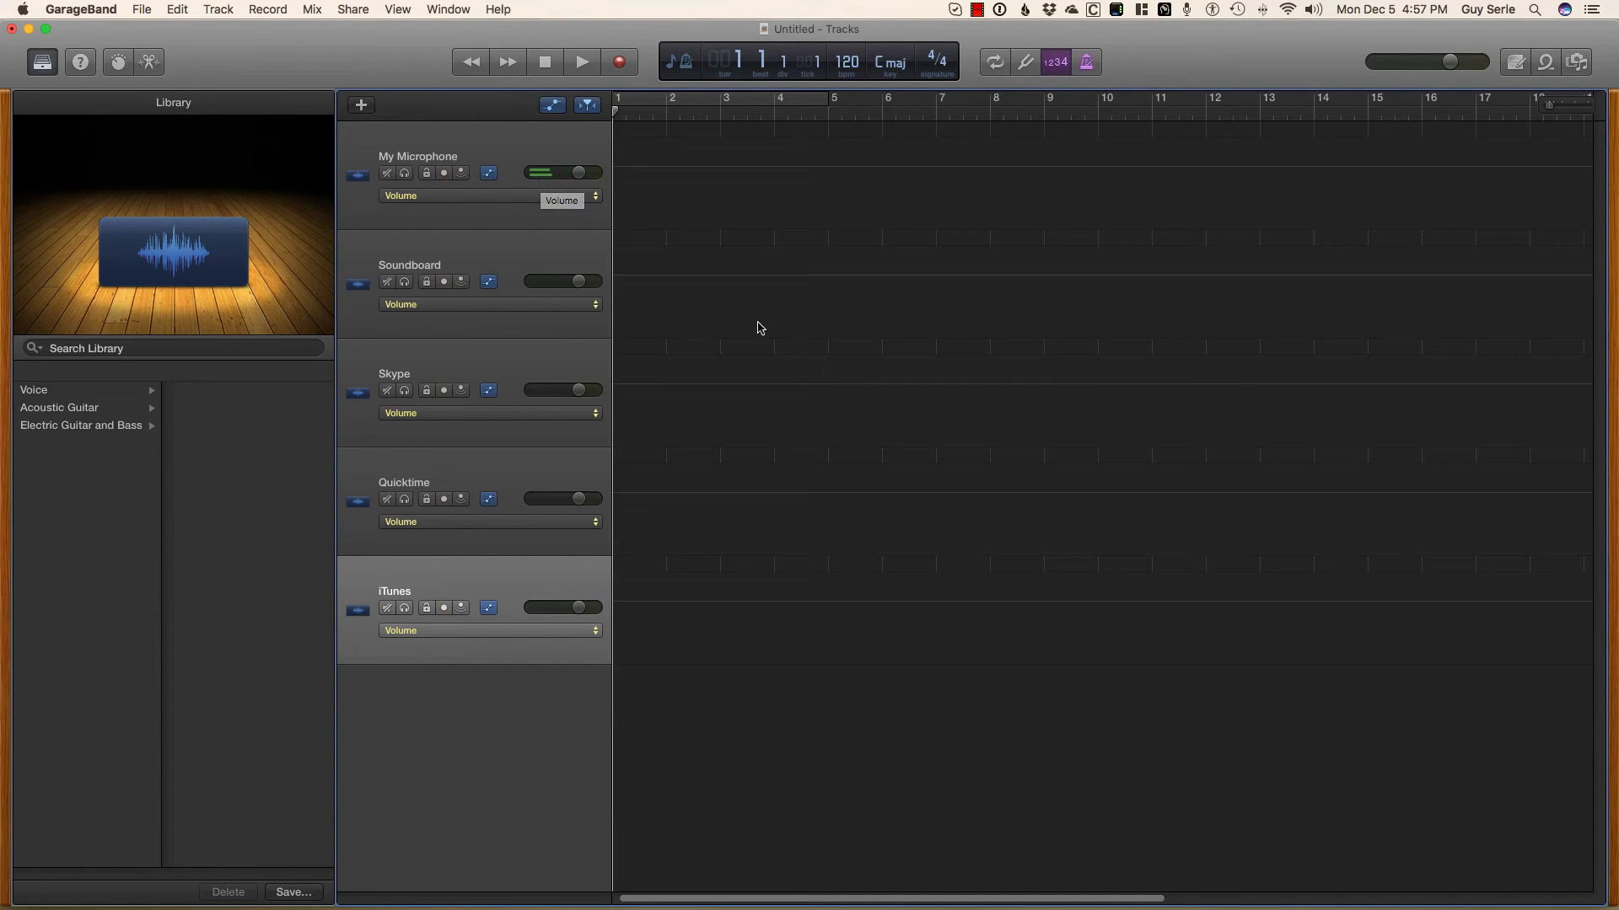
mouse_move(1075, 906)
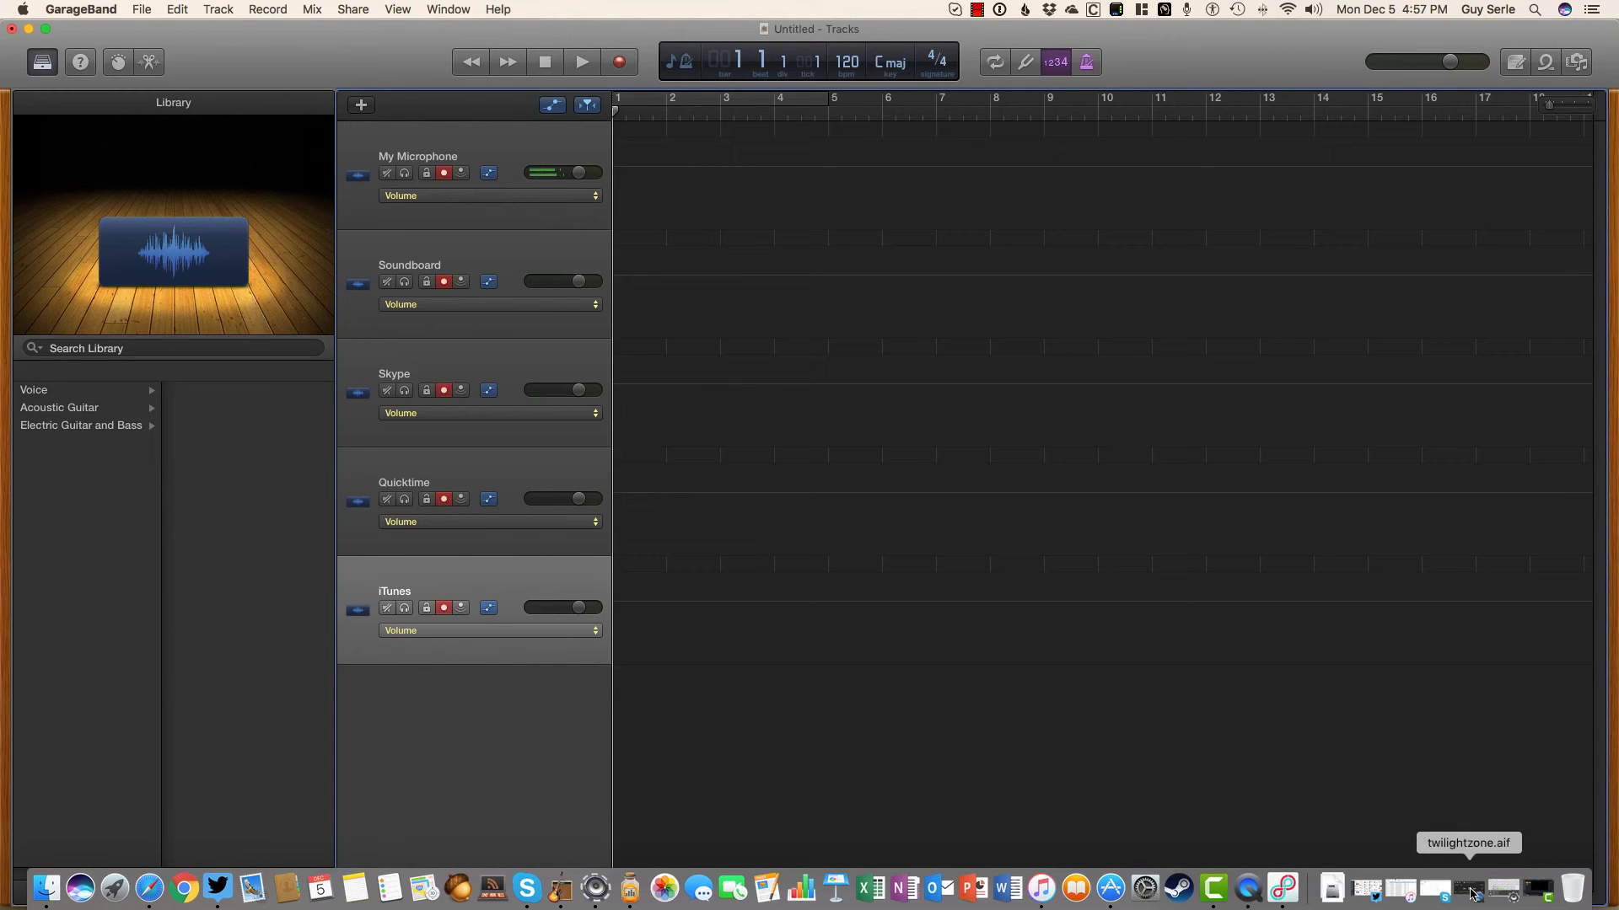
Play Soundboard's 30 Oww! sound to test the Soundboard track, then return to GarageBand's Skype track
click(1503, 892)
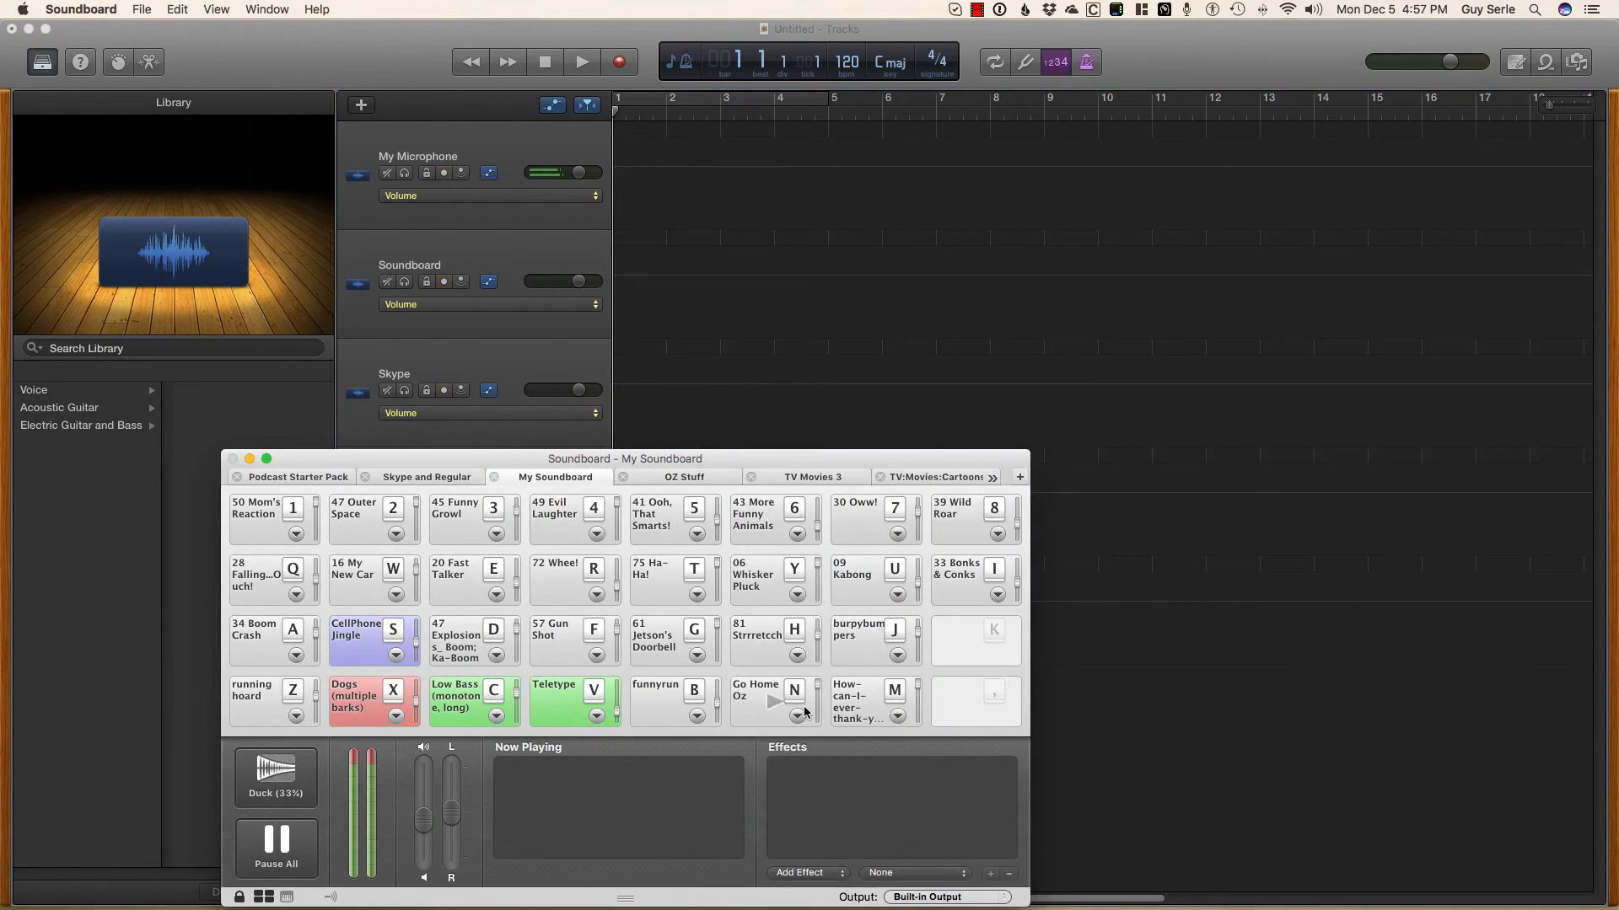
drag(721, 454, 516, 425)
click(656, 489)
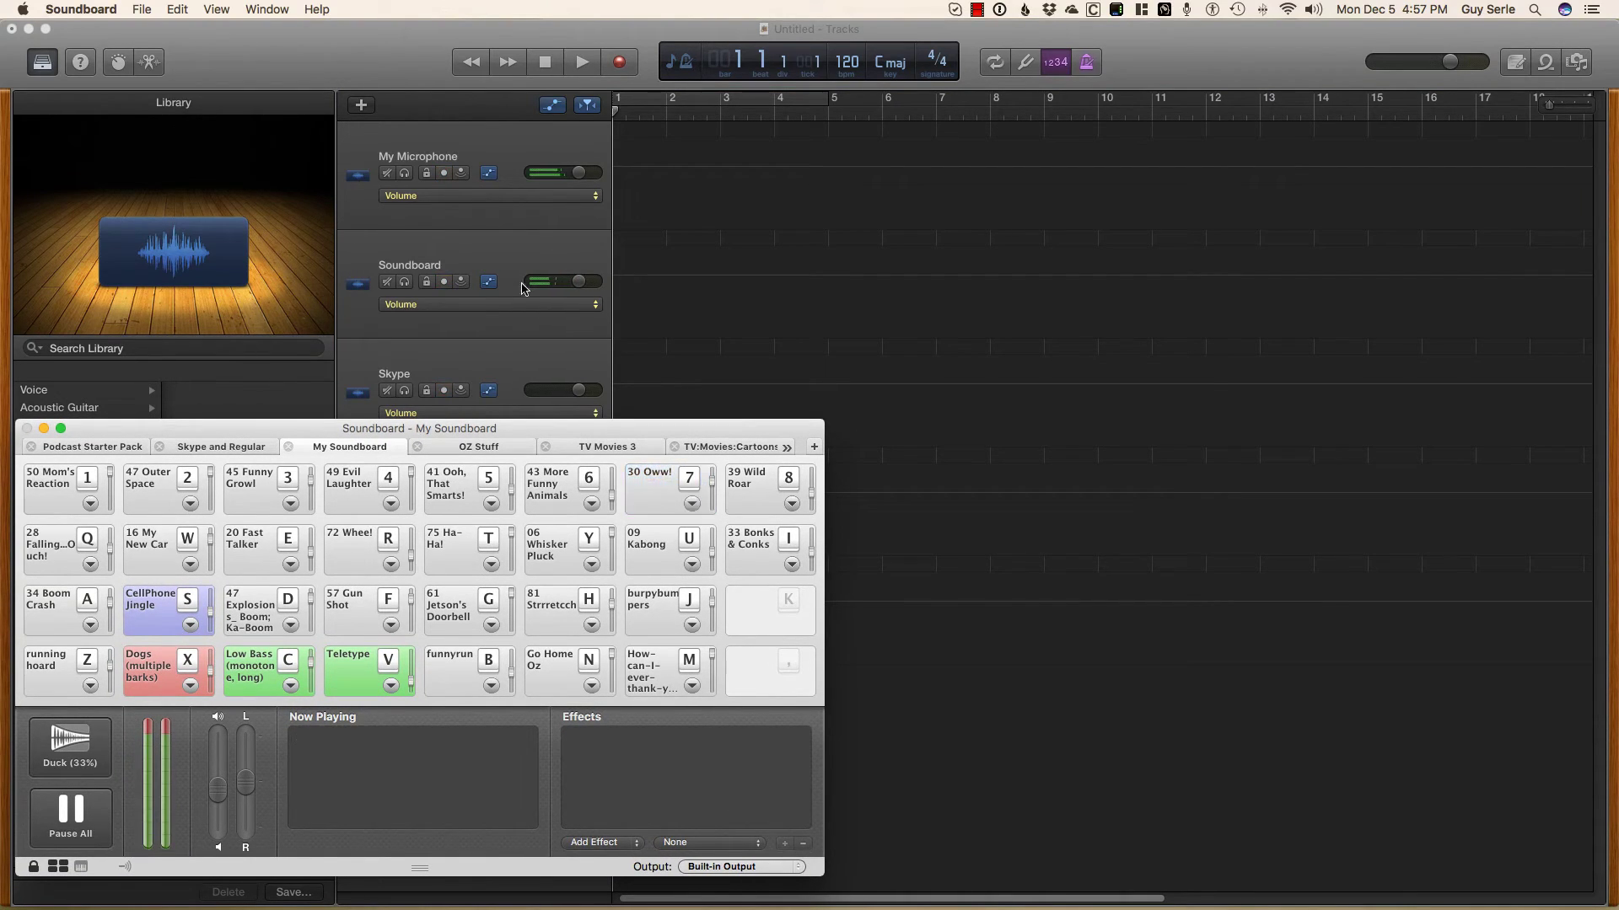
click(483, 357)
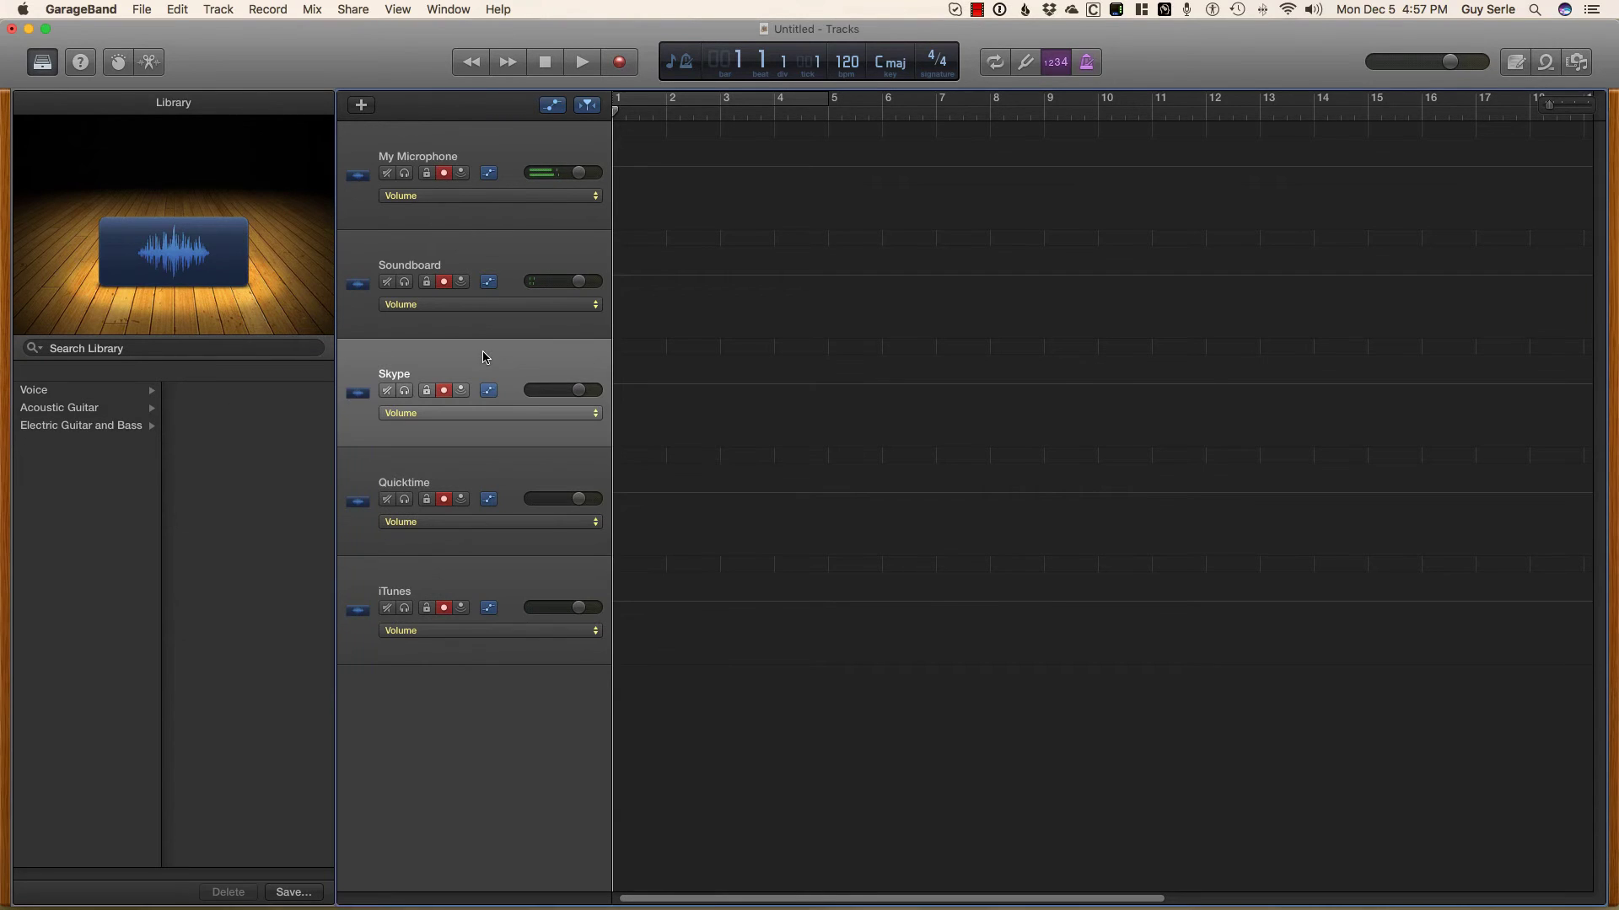
Place and end a brief Skype test call so its audio registers on GarageBand's Skype track
mouse_move(1250, 906)
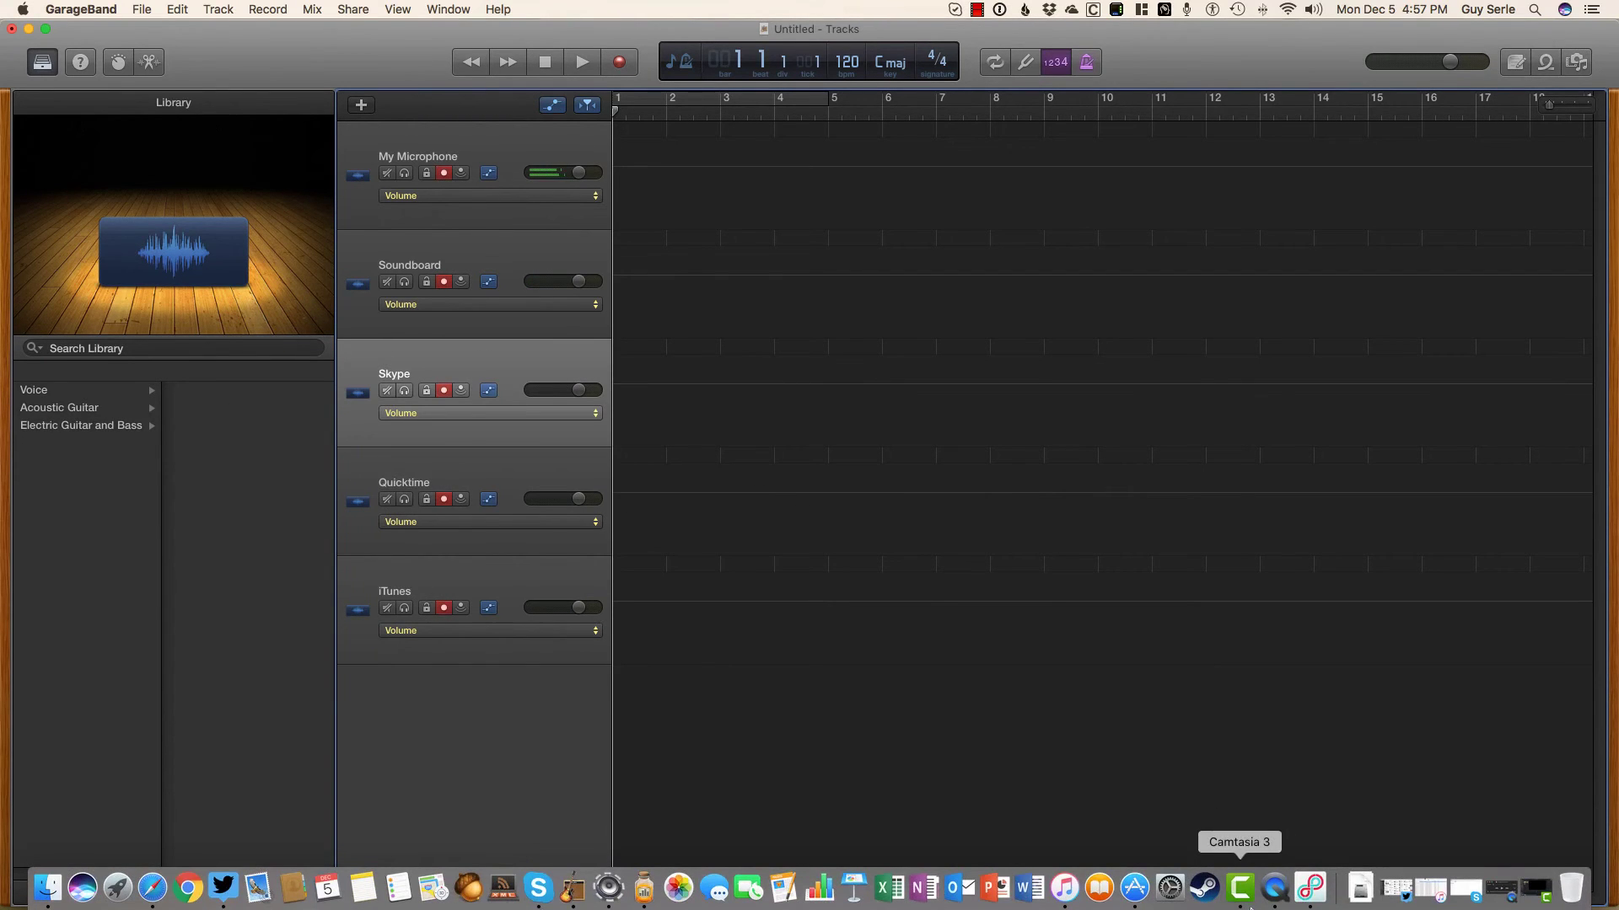
click(1466, 891)
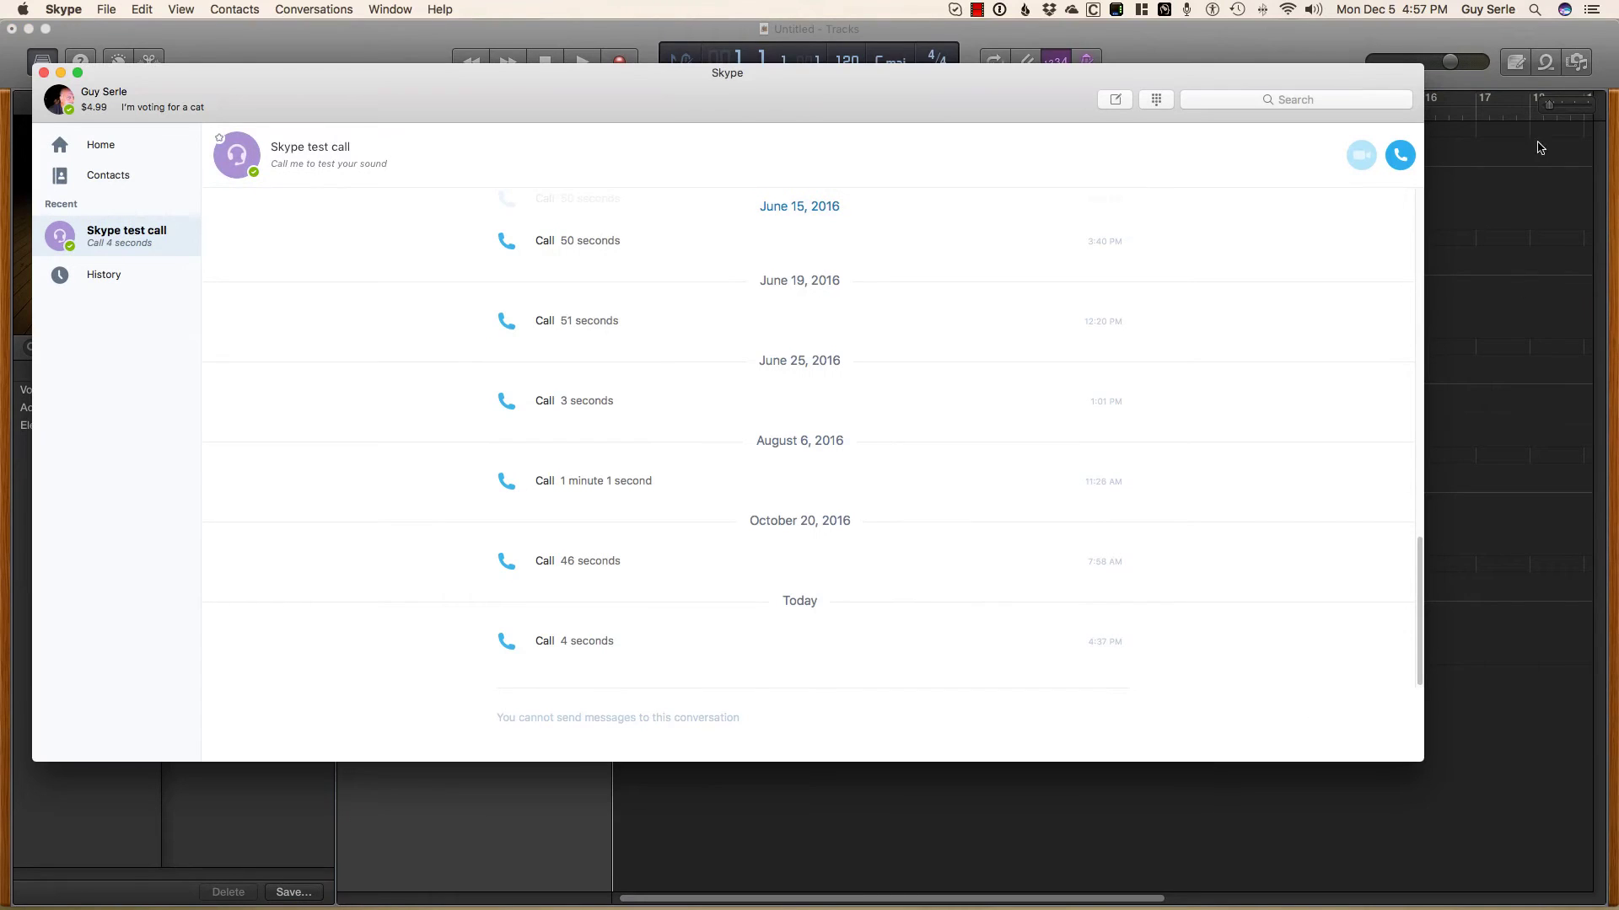
drag(1246, 81, 1230, 487)
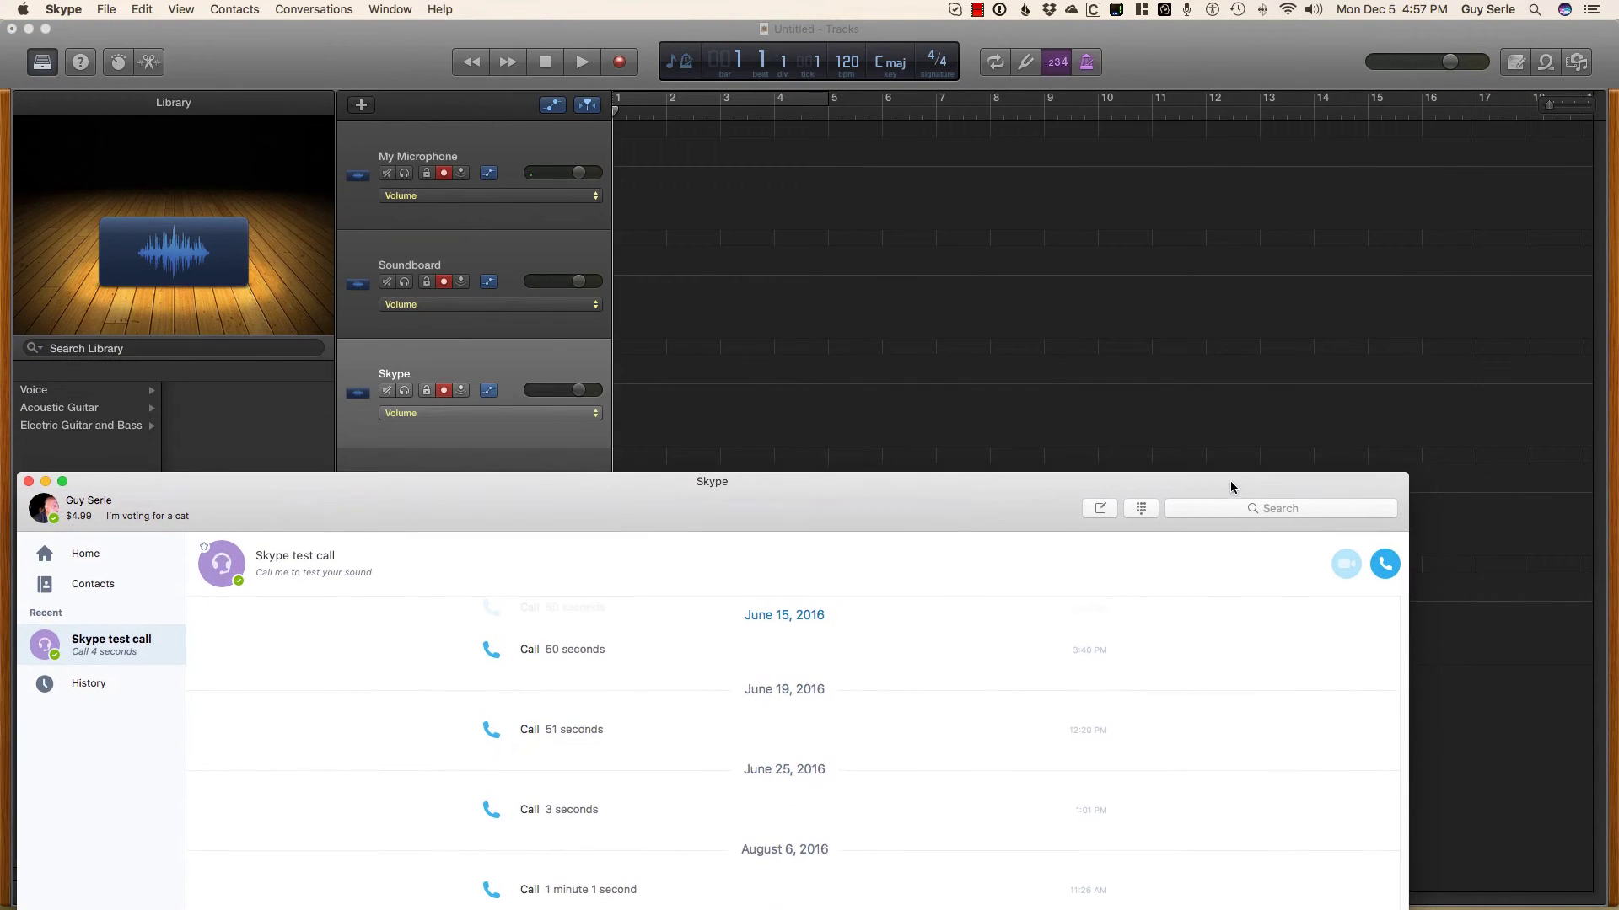
click(1380, 561)
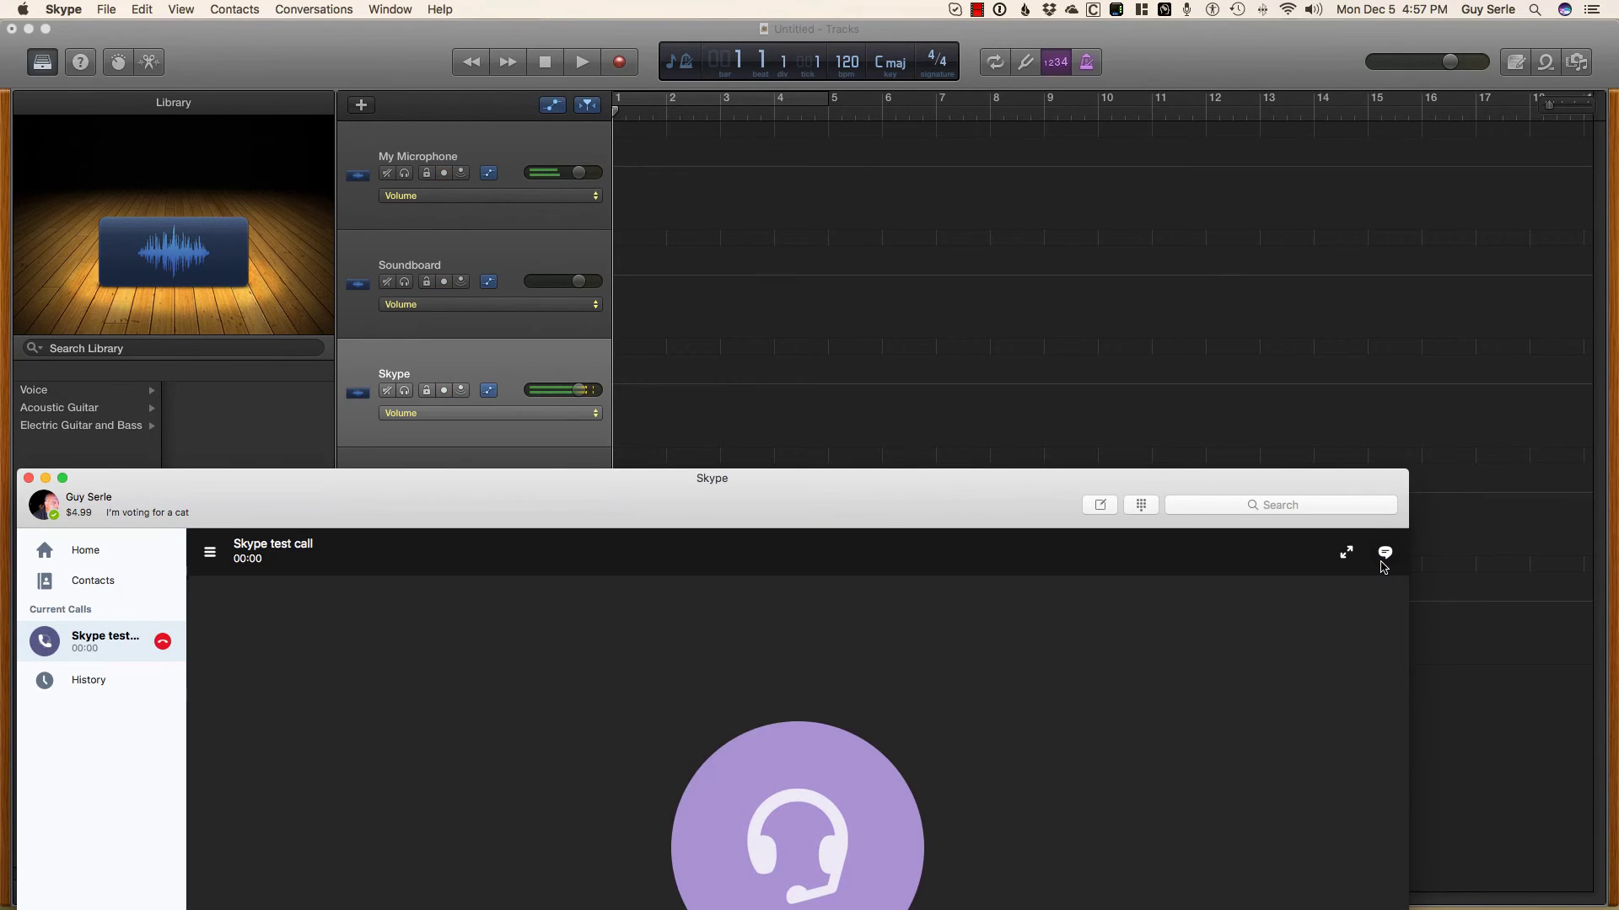
click(1382, 562)
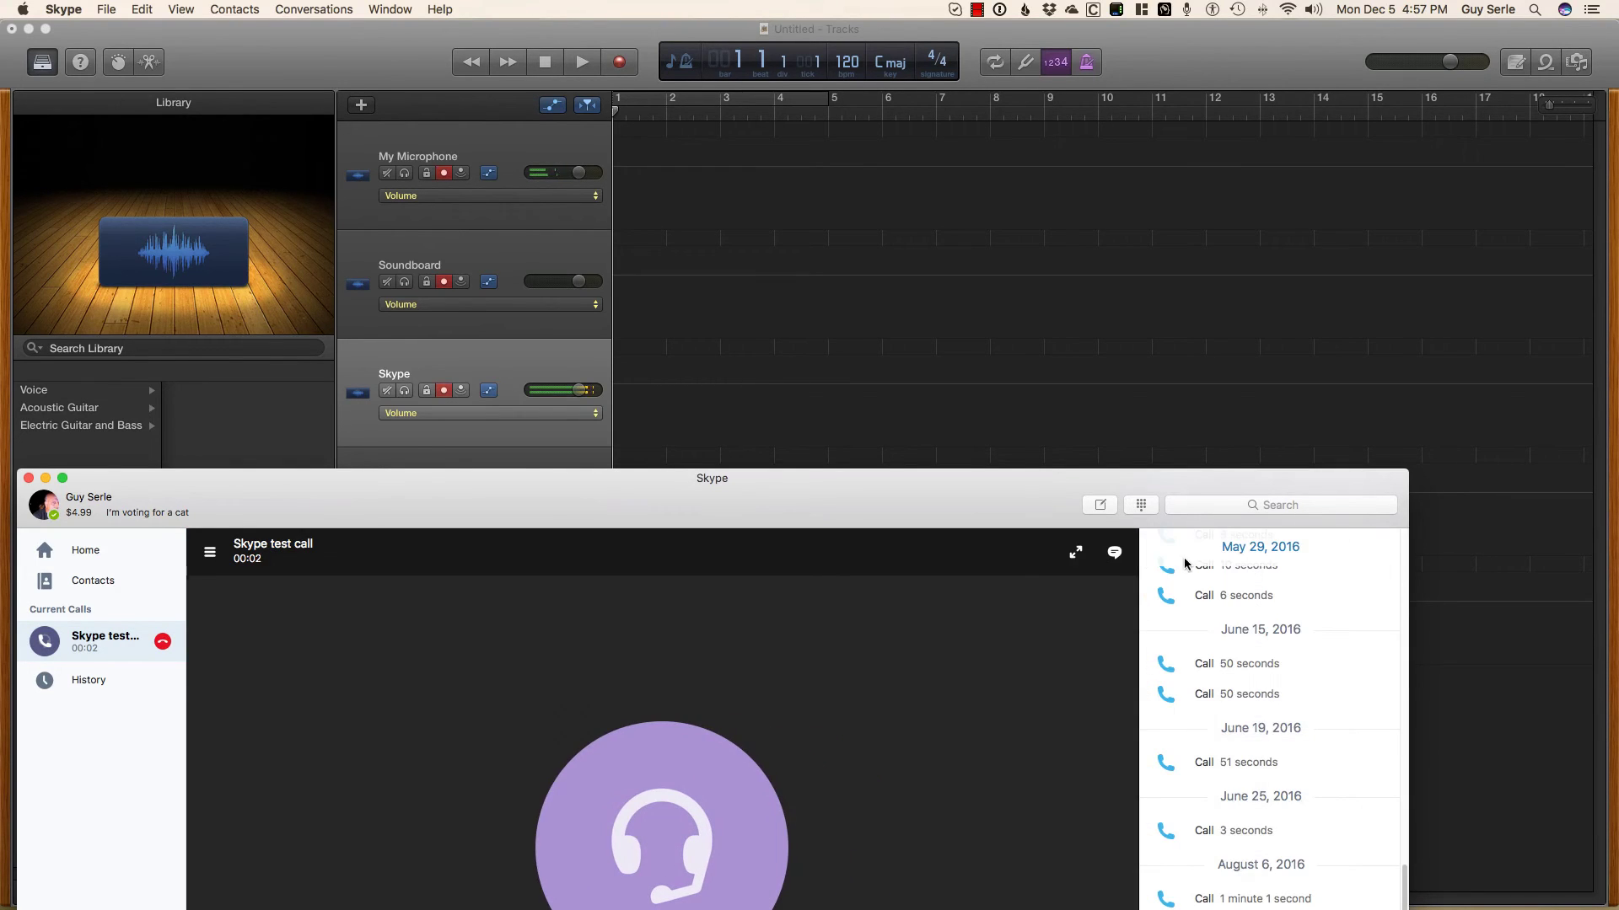
click(163, 642)
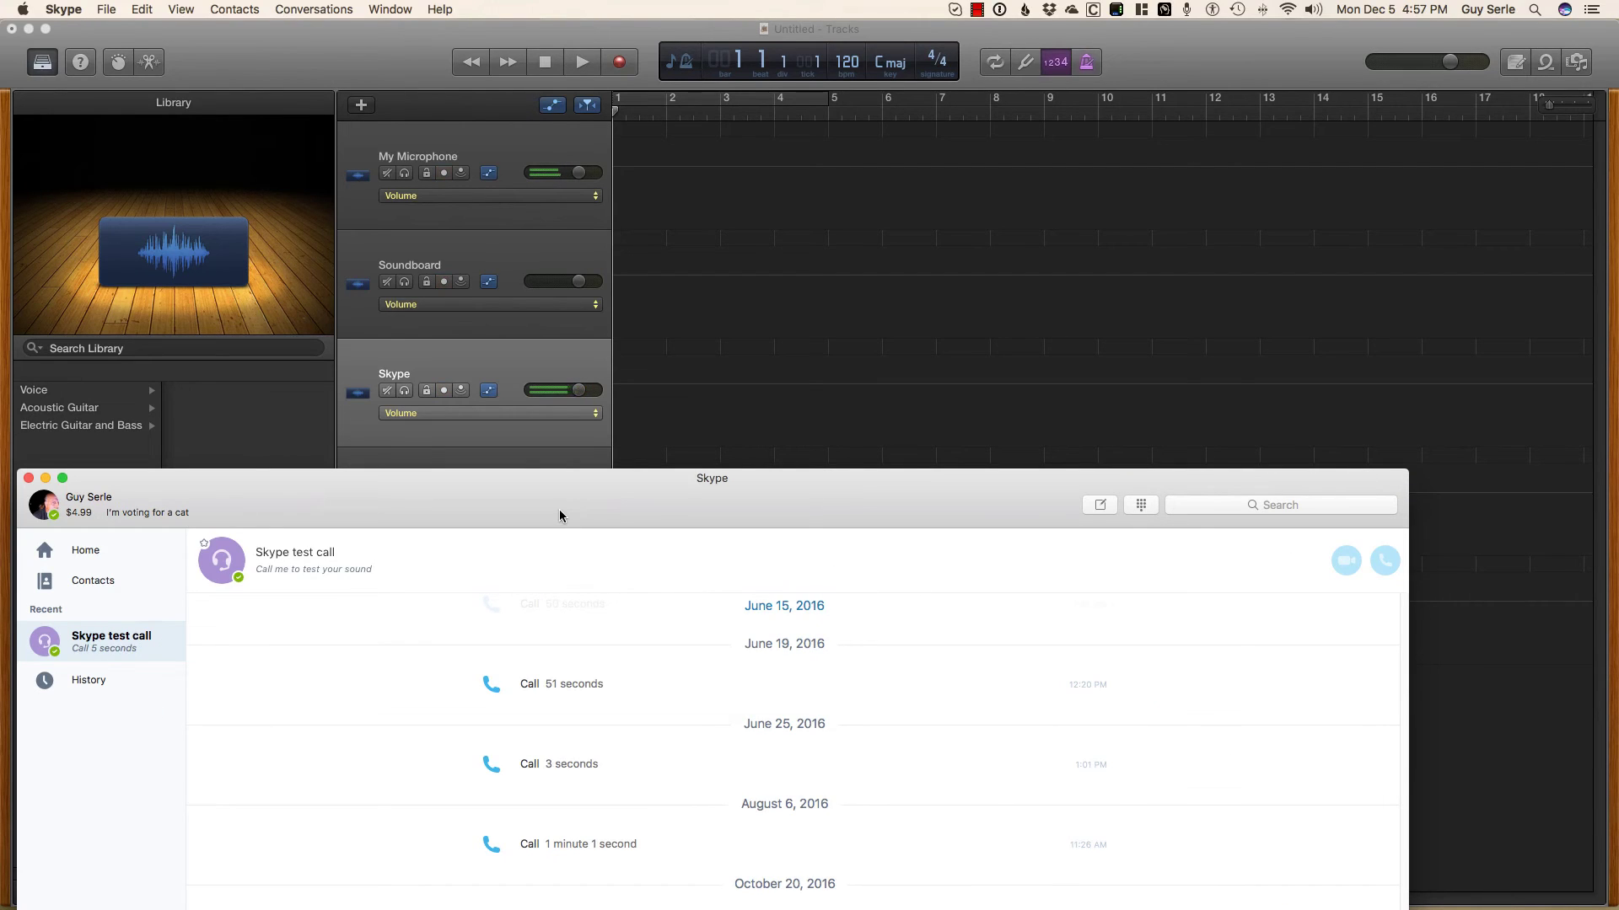
click(972, 371)
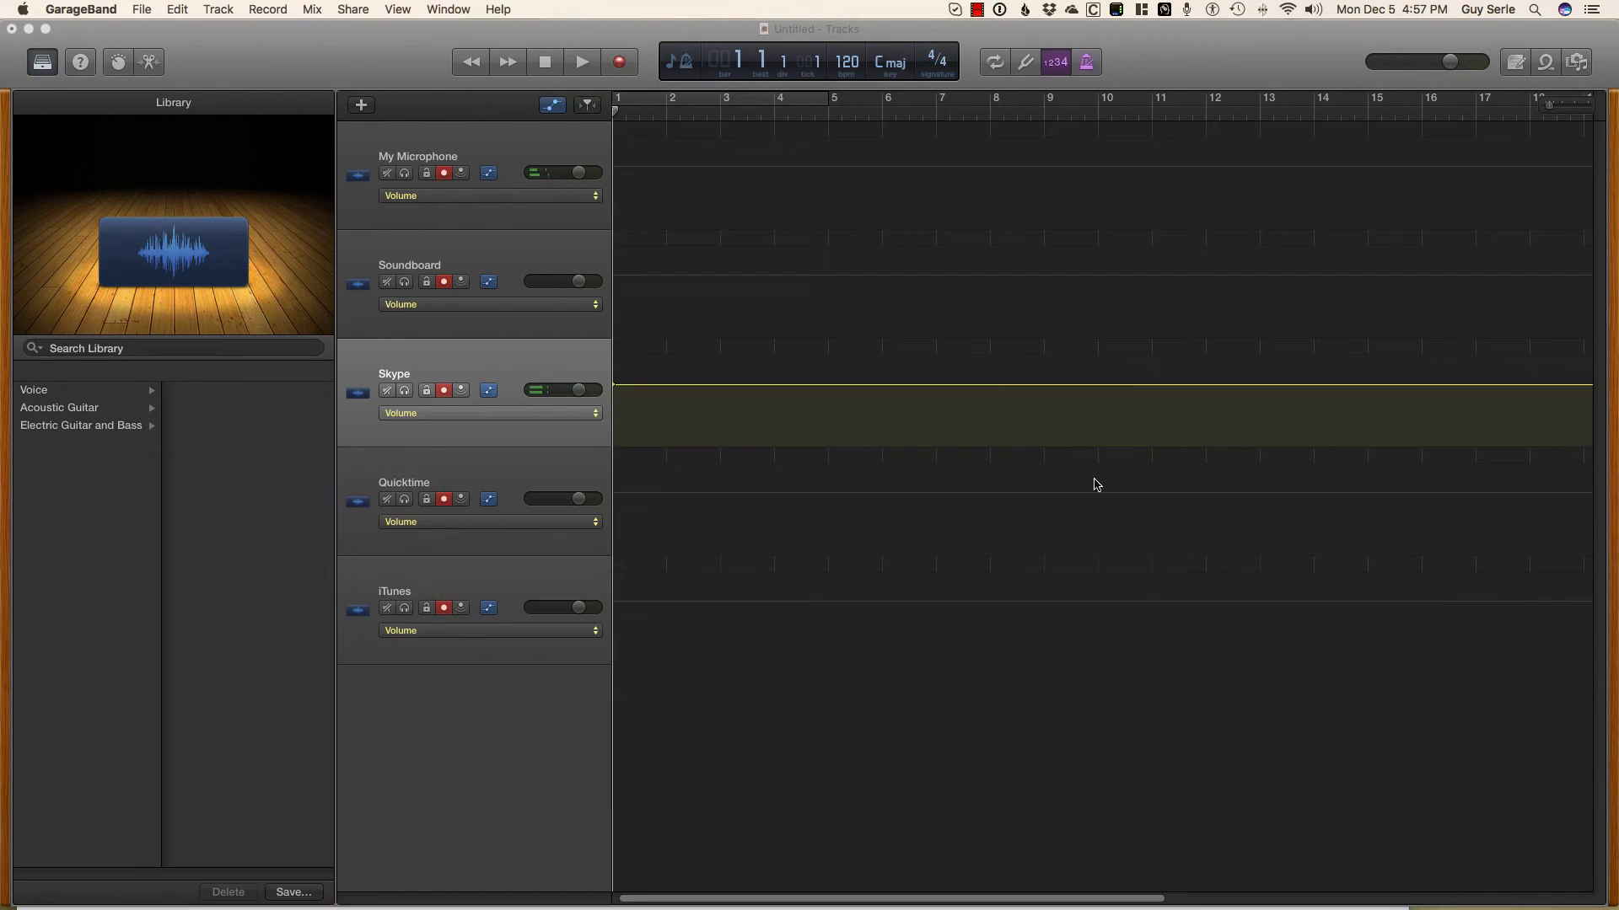
With the Quicktime track selected, play twilightzone.aif briefly in QuickTime Player, then pause and bring up iTunes
click(439, 470)
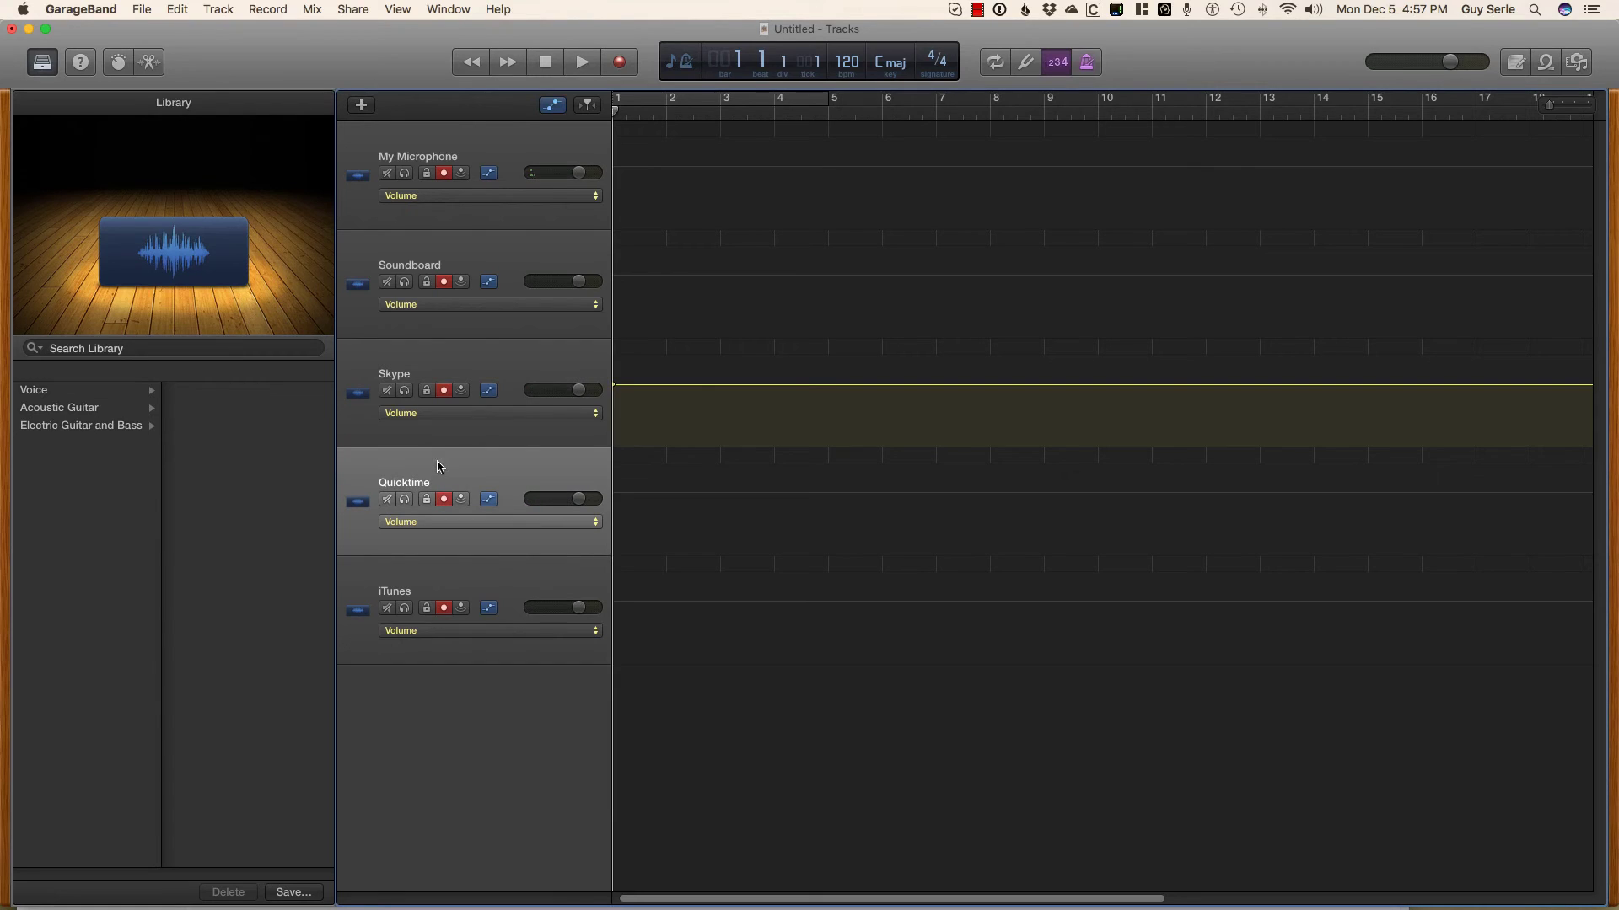
click(444, 499)
mouse_move(1342, 898)
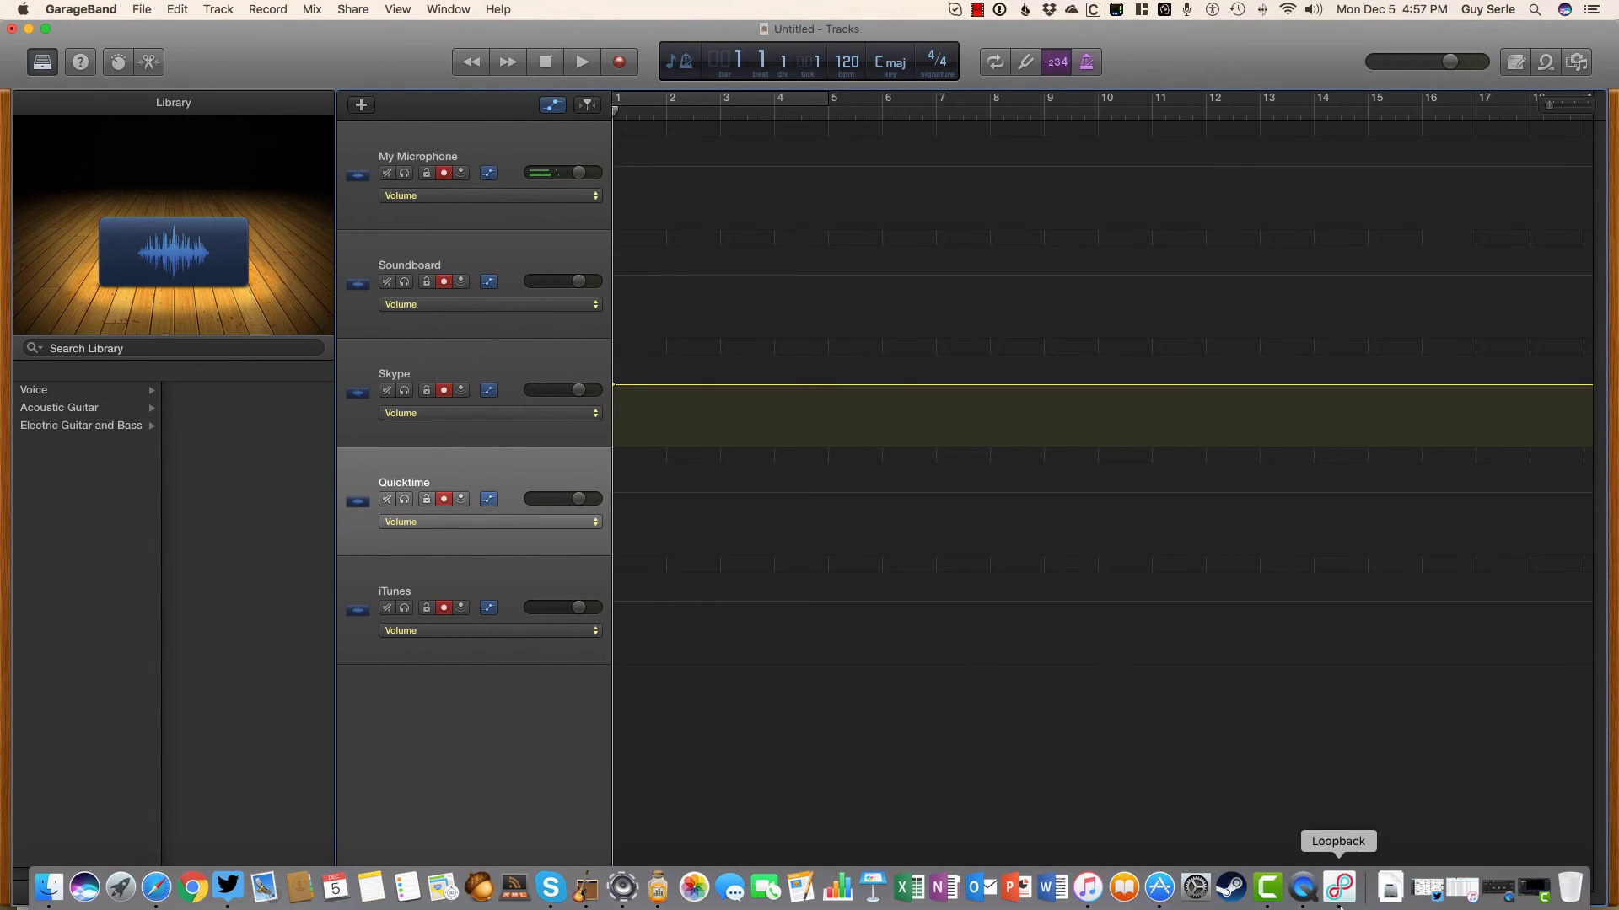
click(1508, 896)
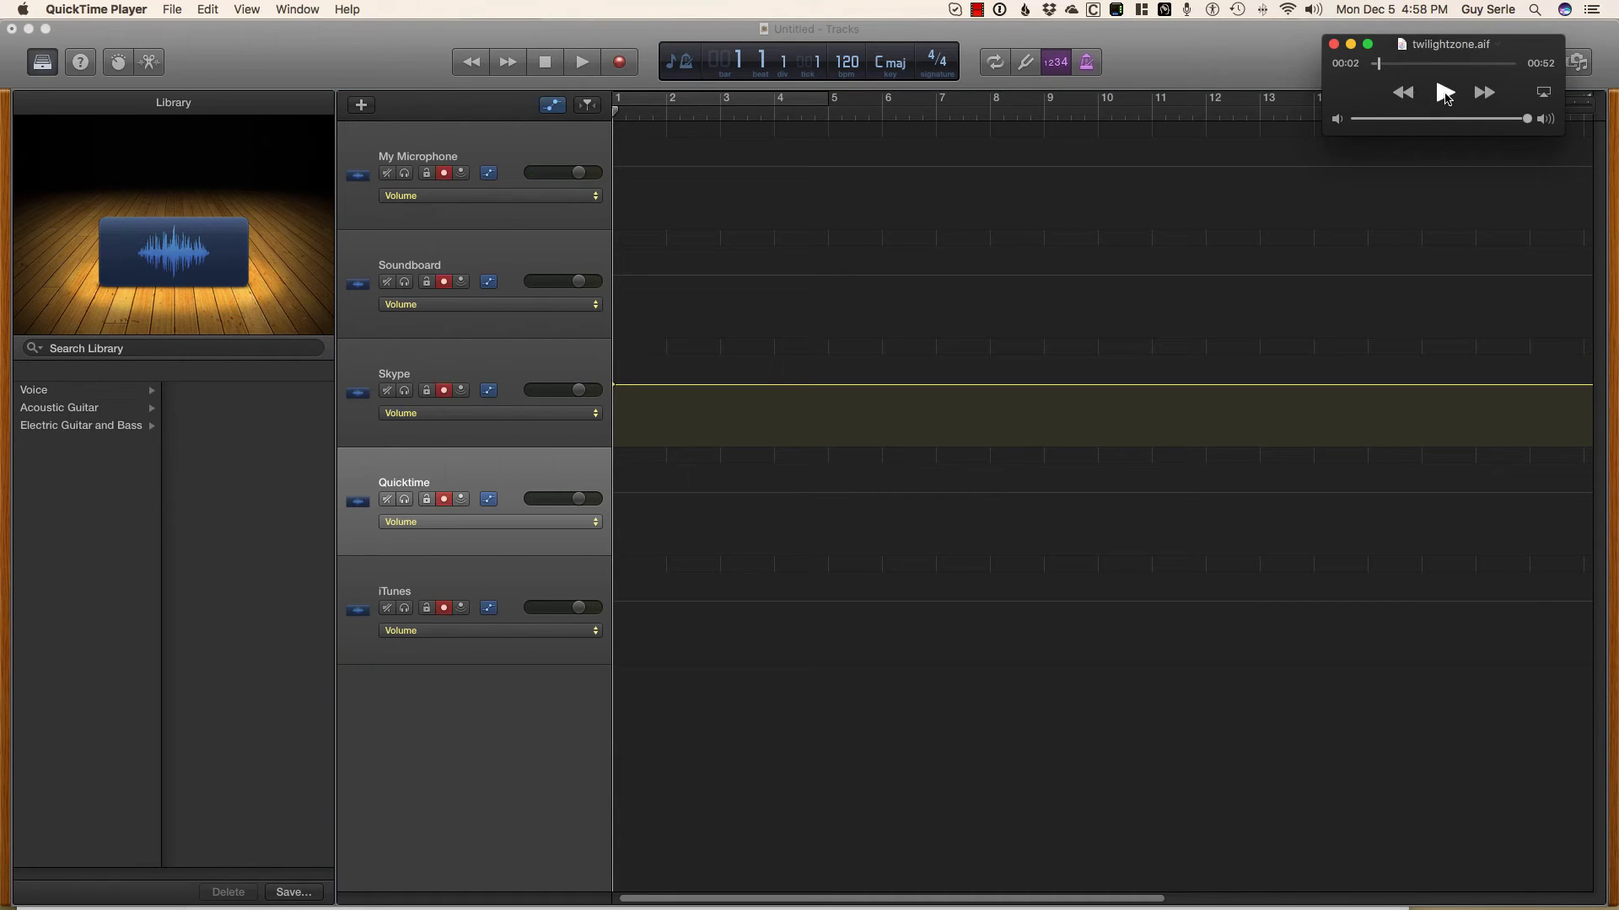
click(1444, 92)
click(1444, 91)
mouse_move(1480, 908)
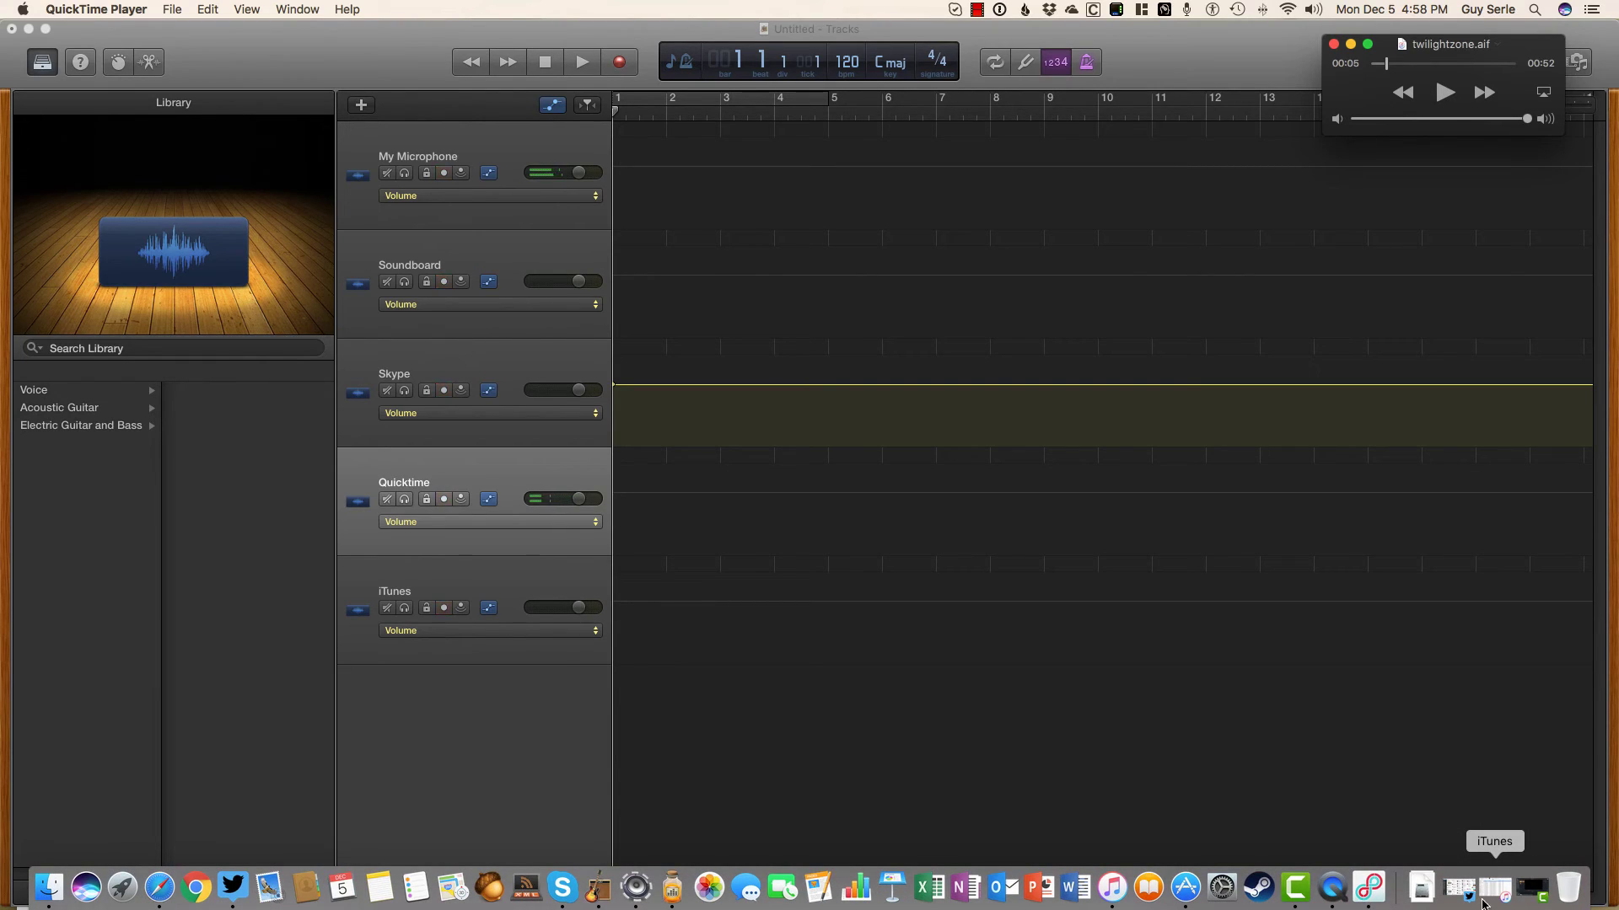
click(1498, 885)
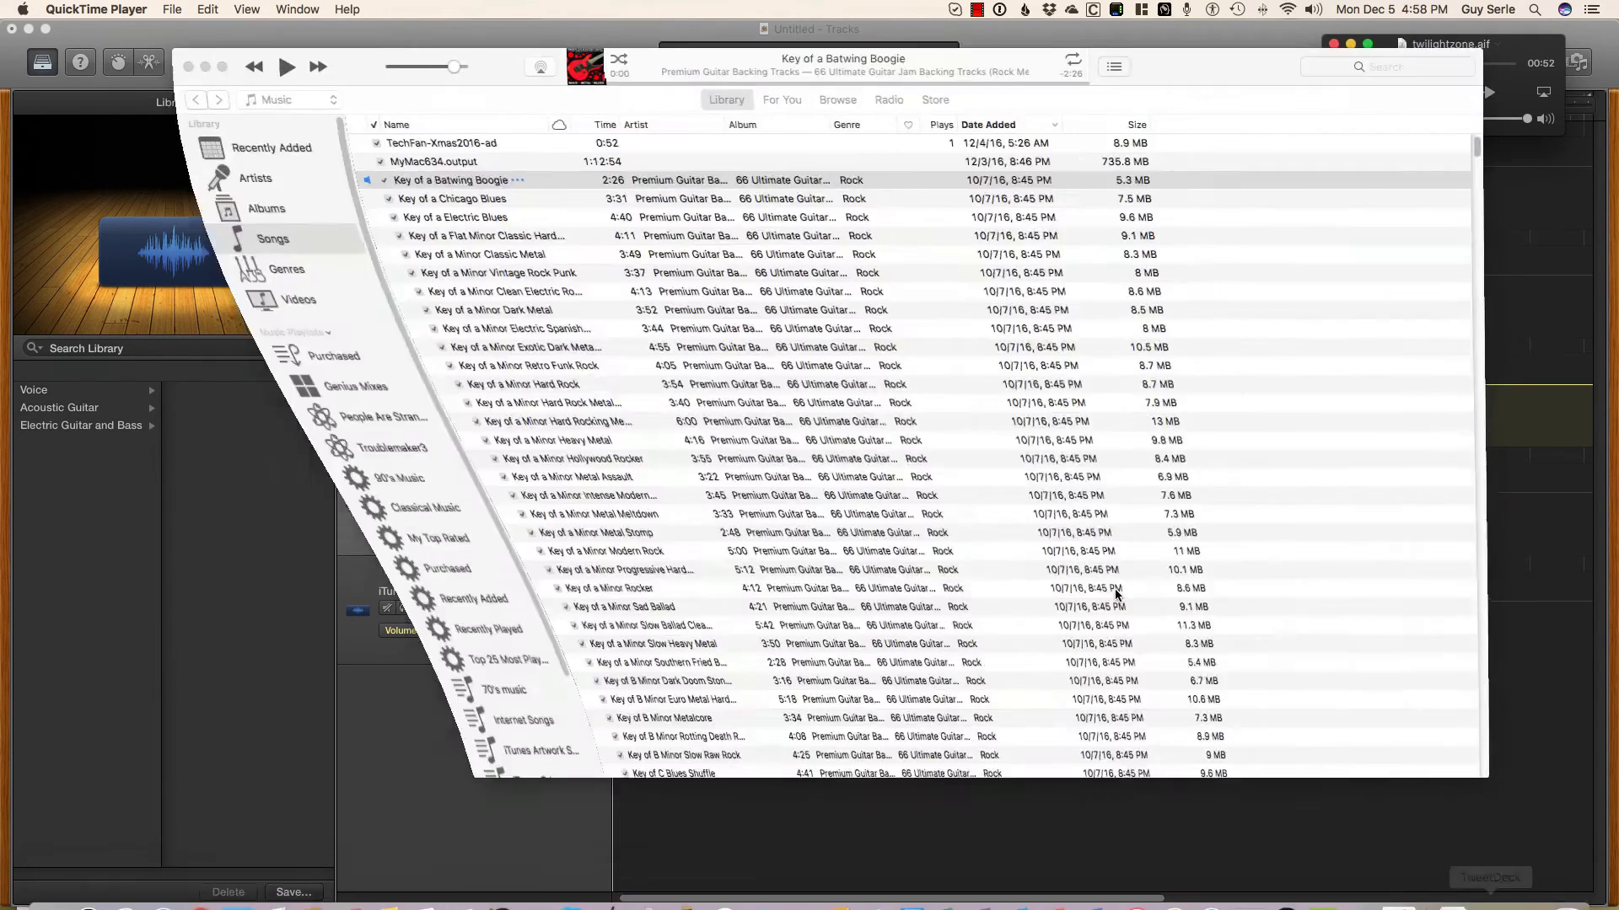
Briefly play and pause Key of a Batwing Boogie in iTunes to test the iTunes track
drag(357, 58, 853, 156)
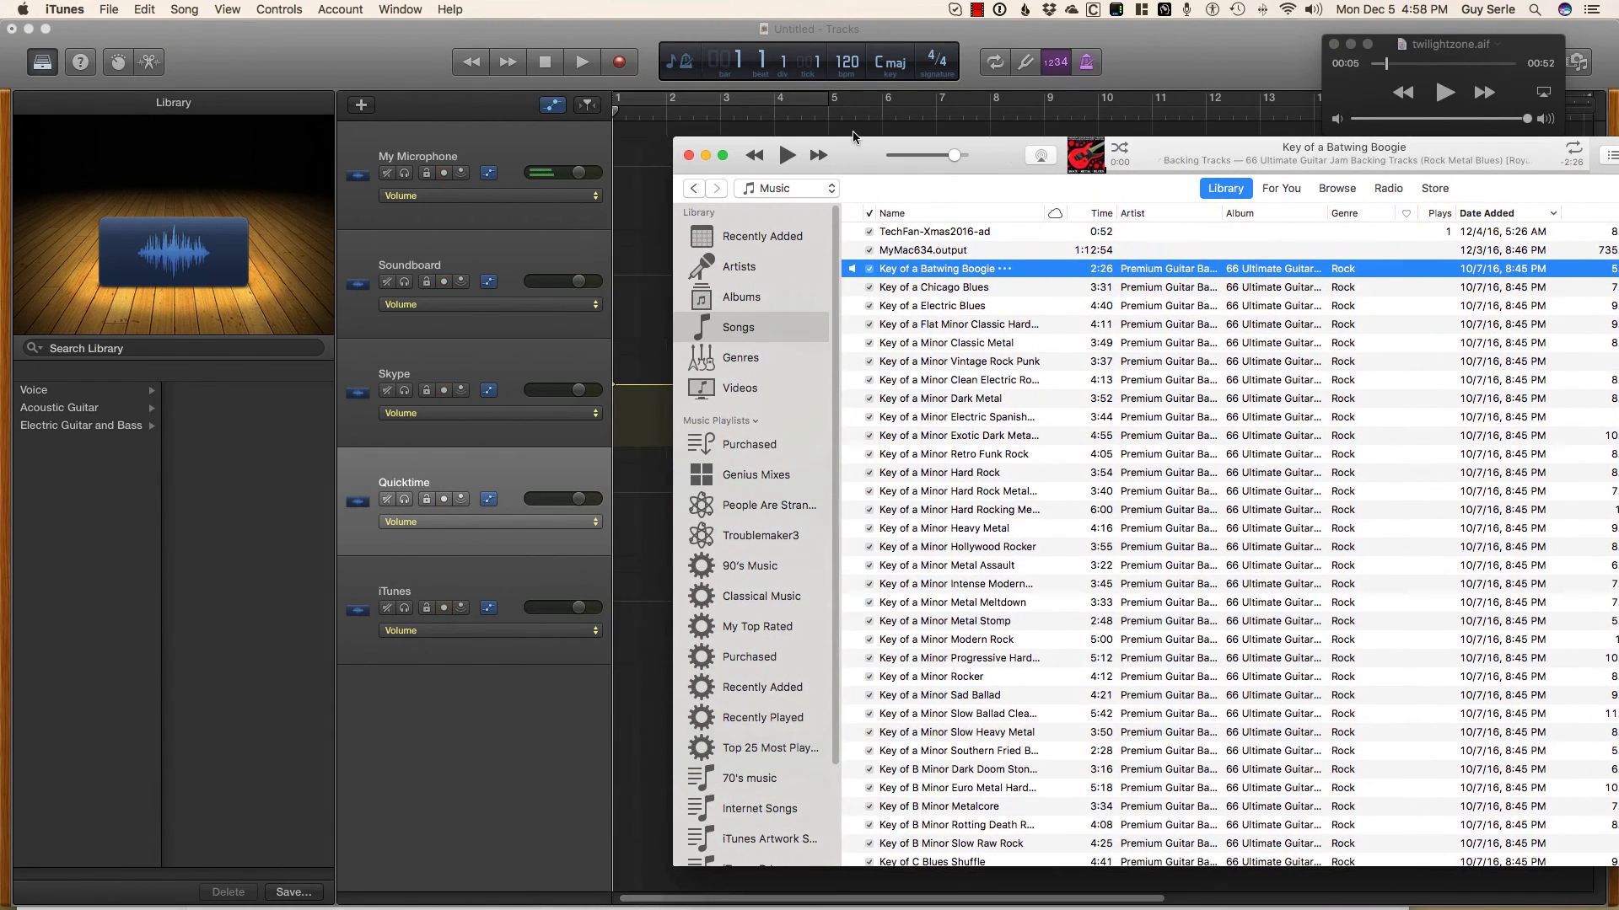
click(784, 157)
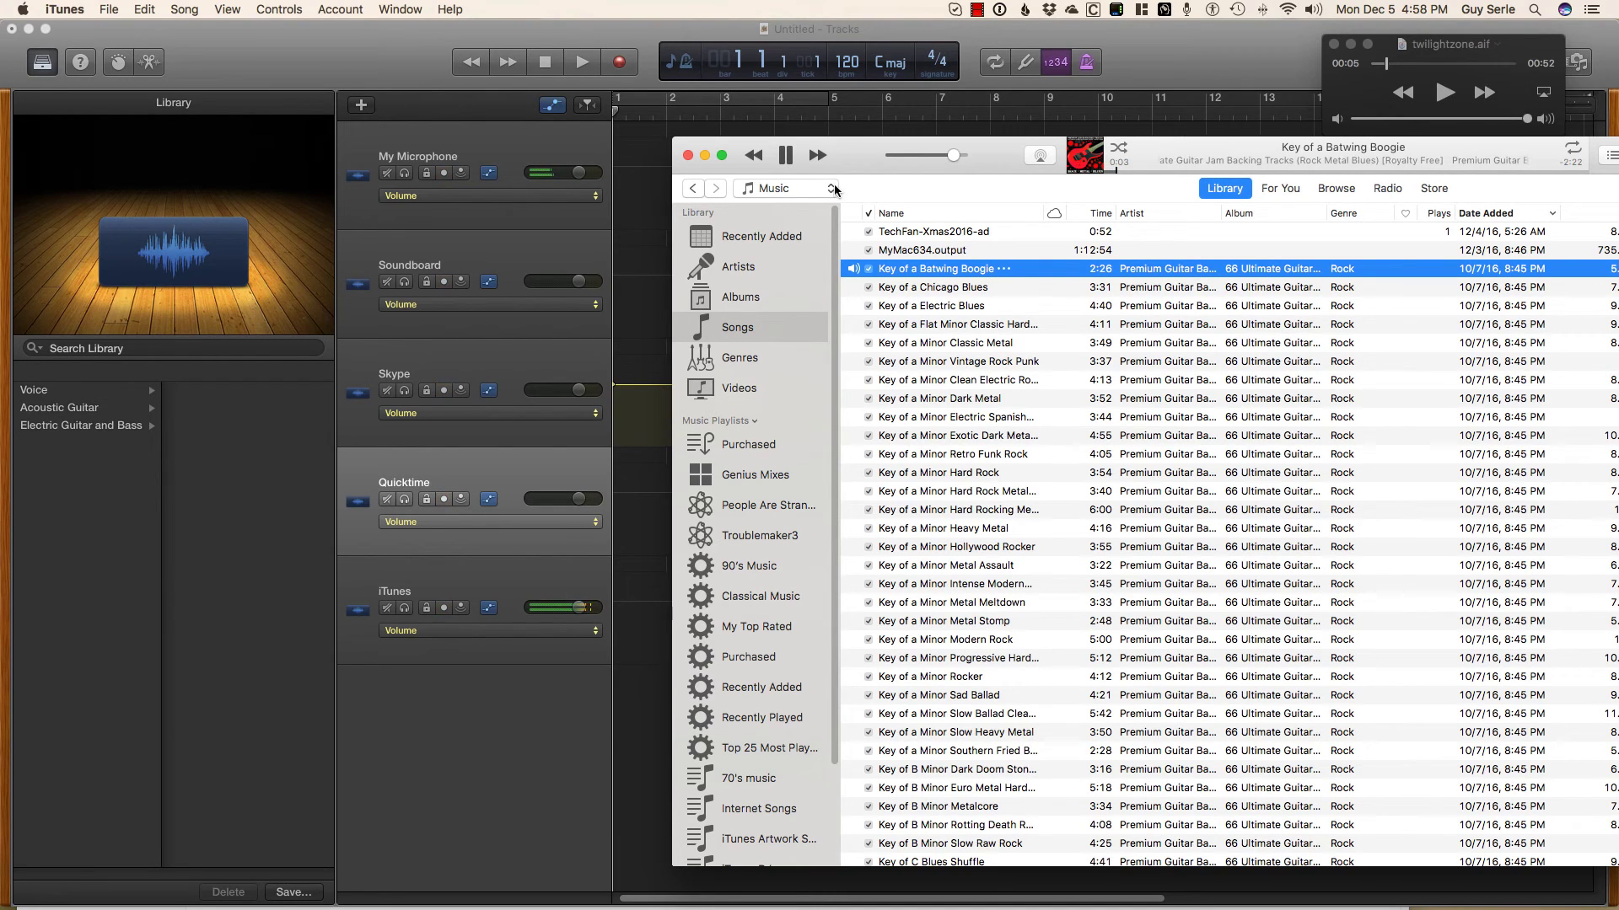
click(784, 156)
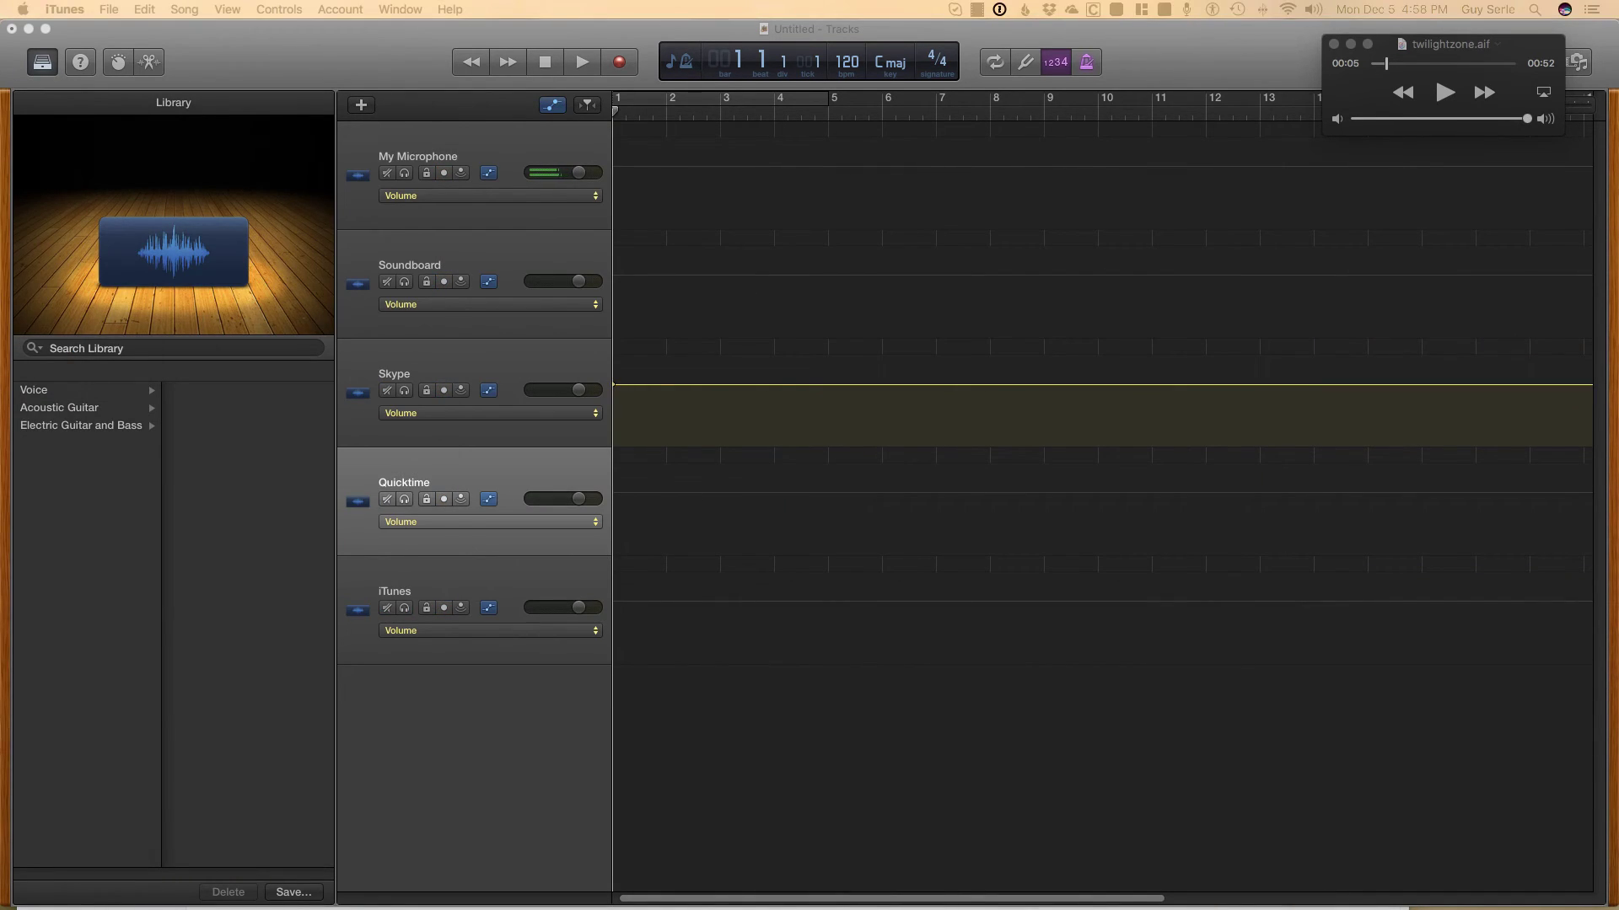
Bring Skype forward, then open GarageBand's Beats & Project / Time display-mode menu
mouse_move(1363, 906)
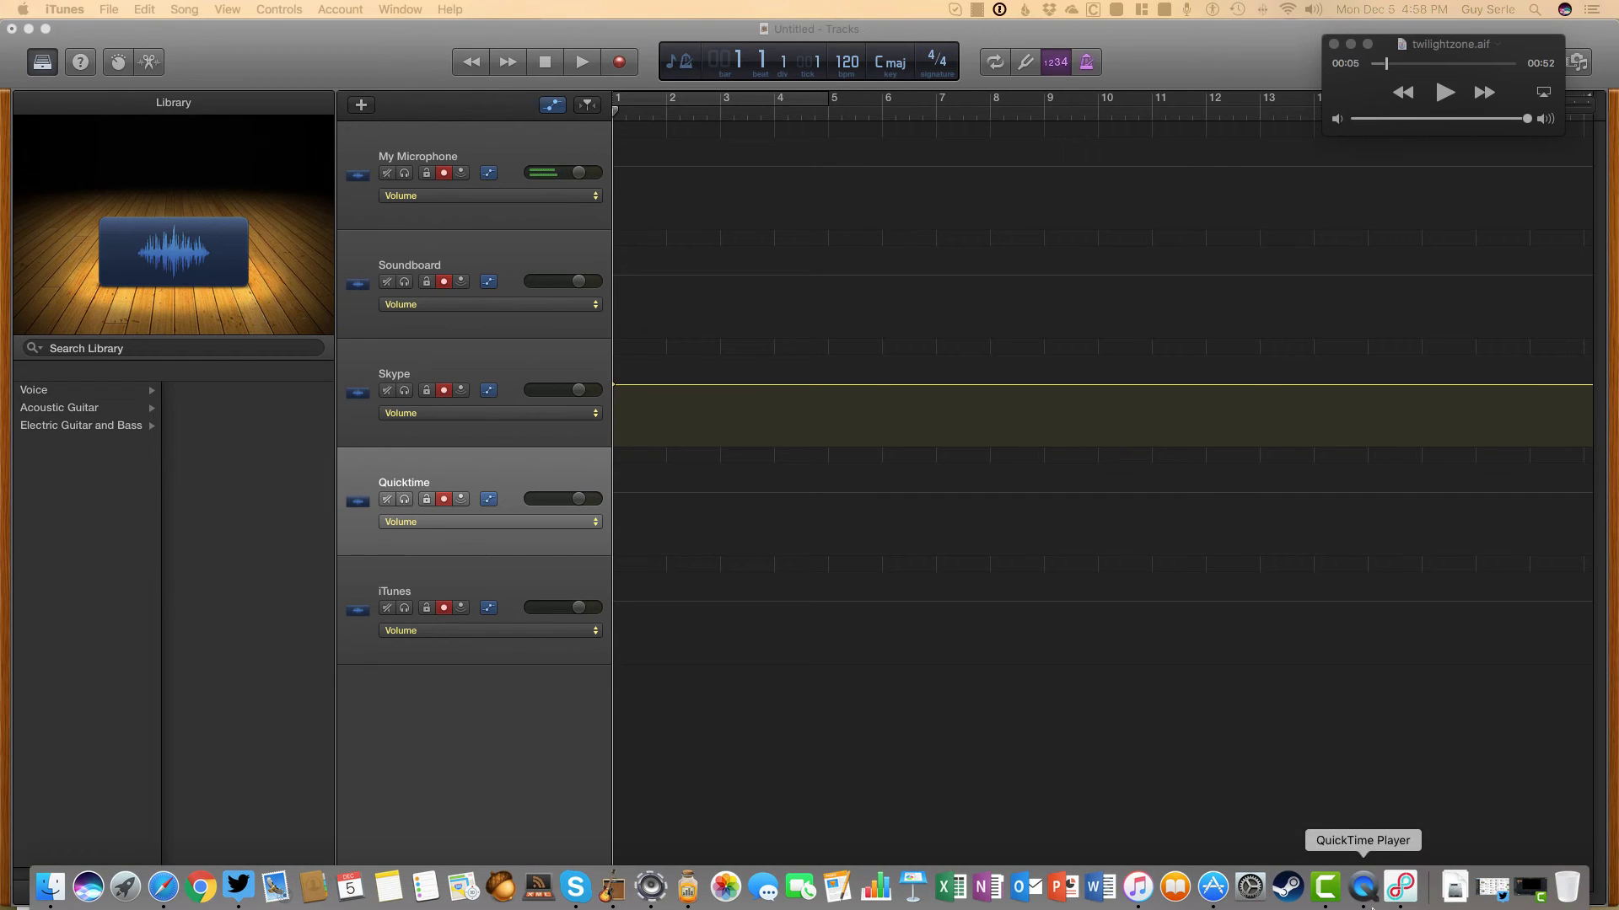
click(1456, 891)
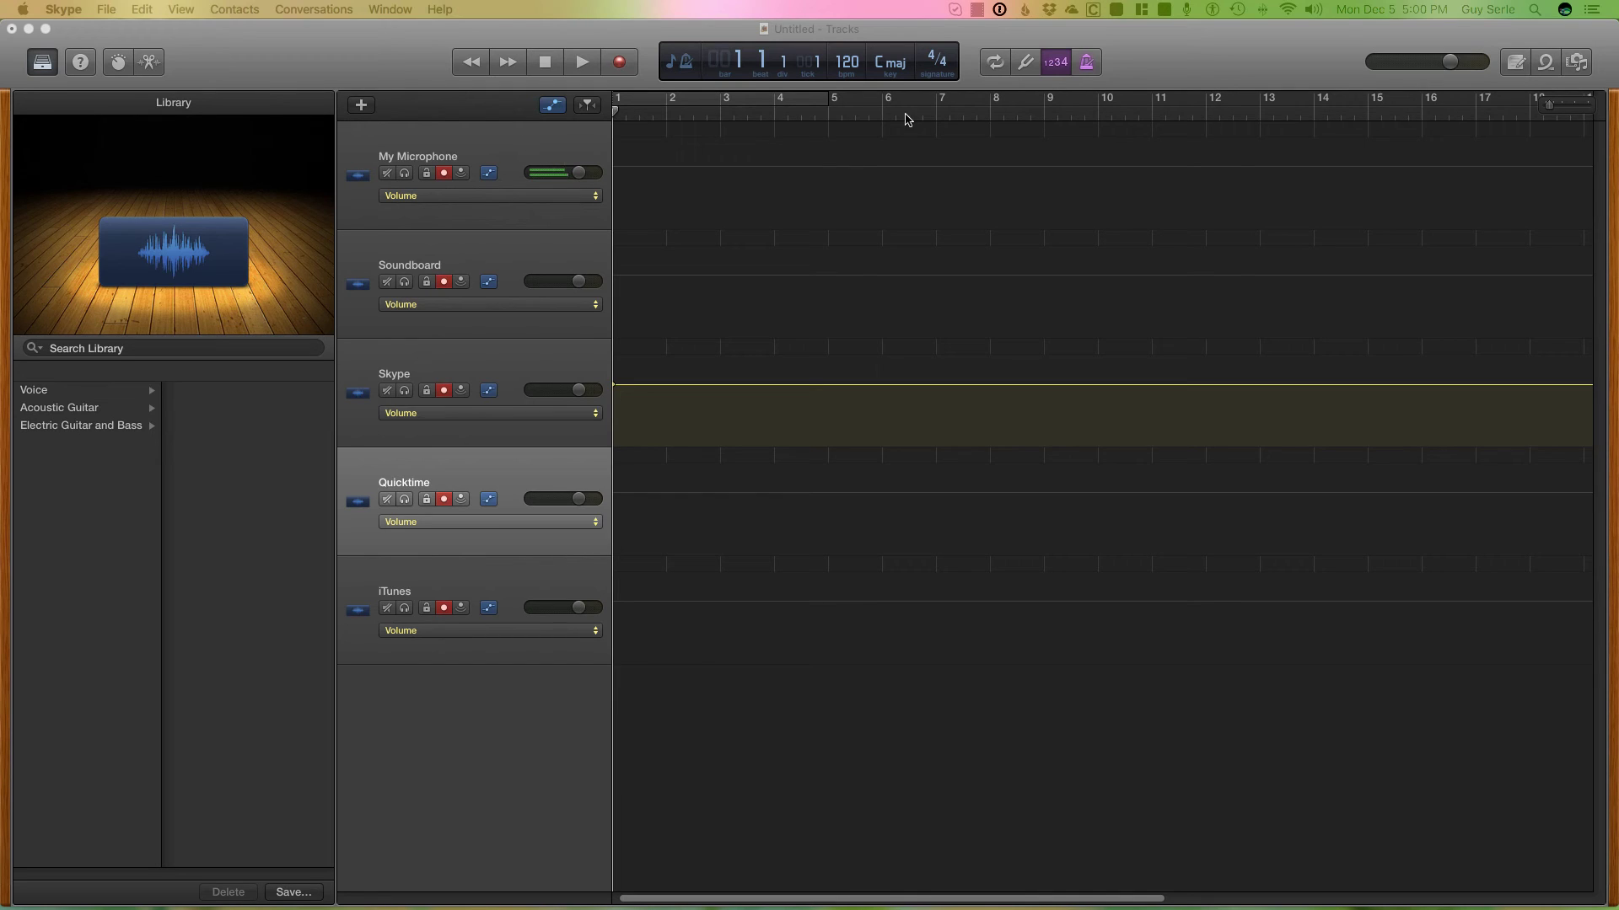
click(688, 65)
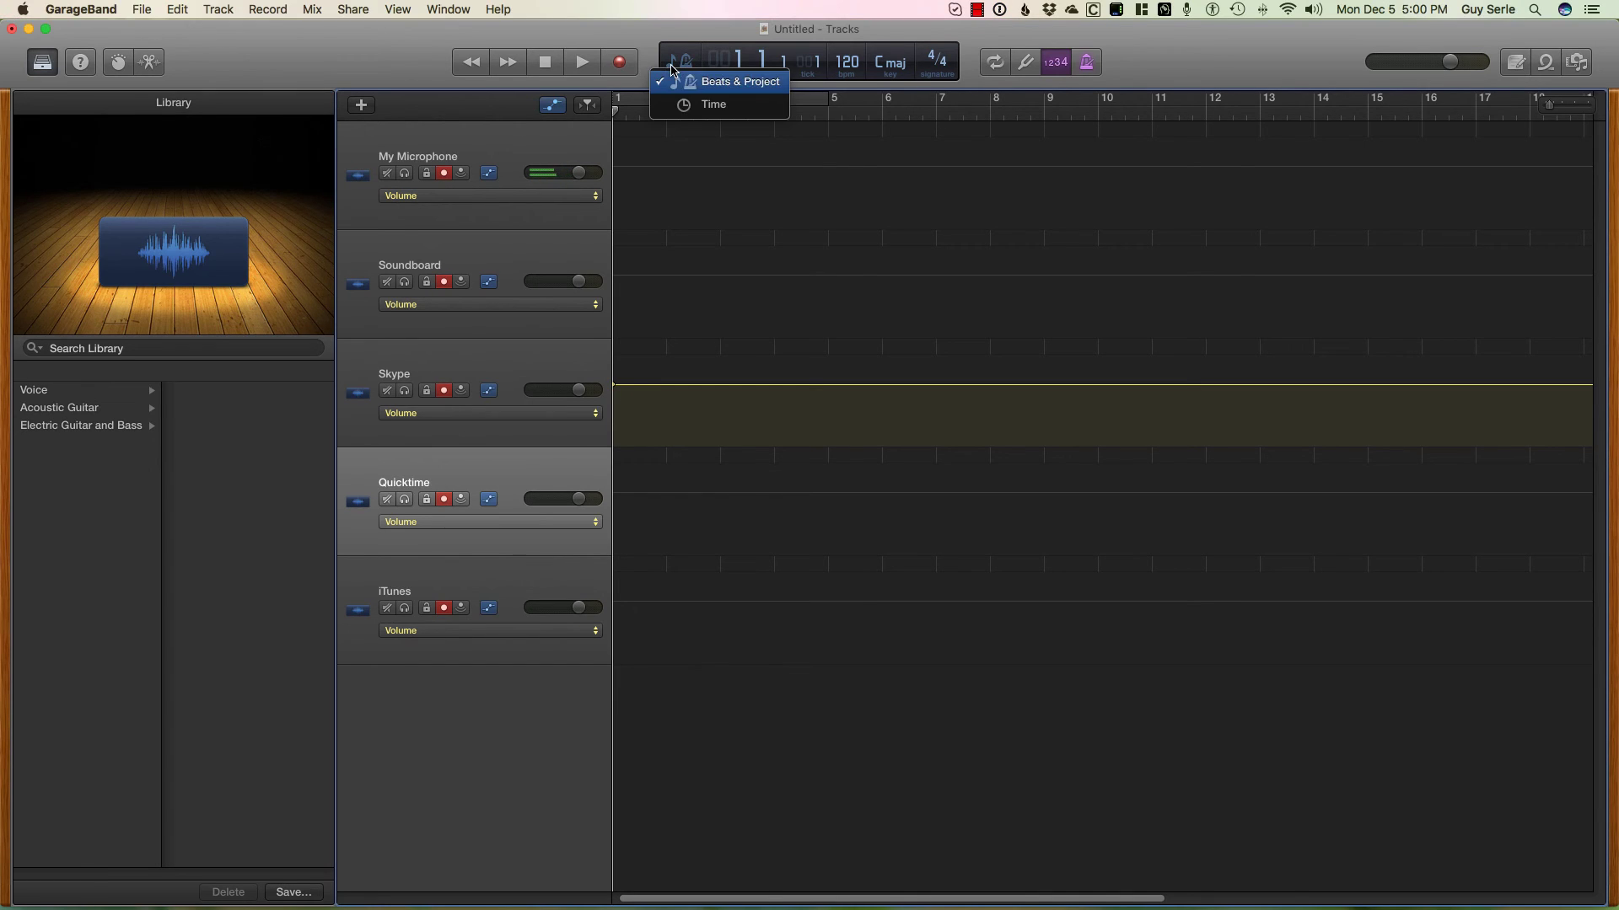
Set GarageBand's display to Time and start recording all five armed tracks together
click(696, 103)
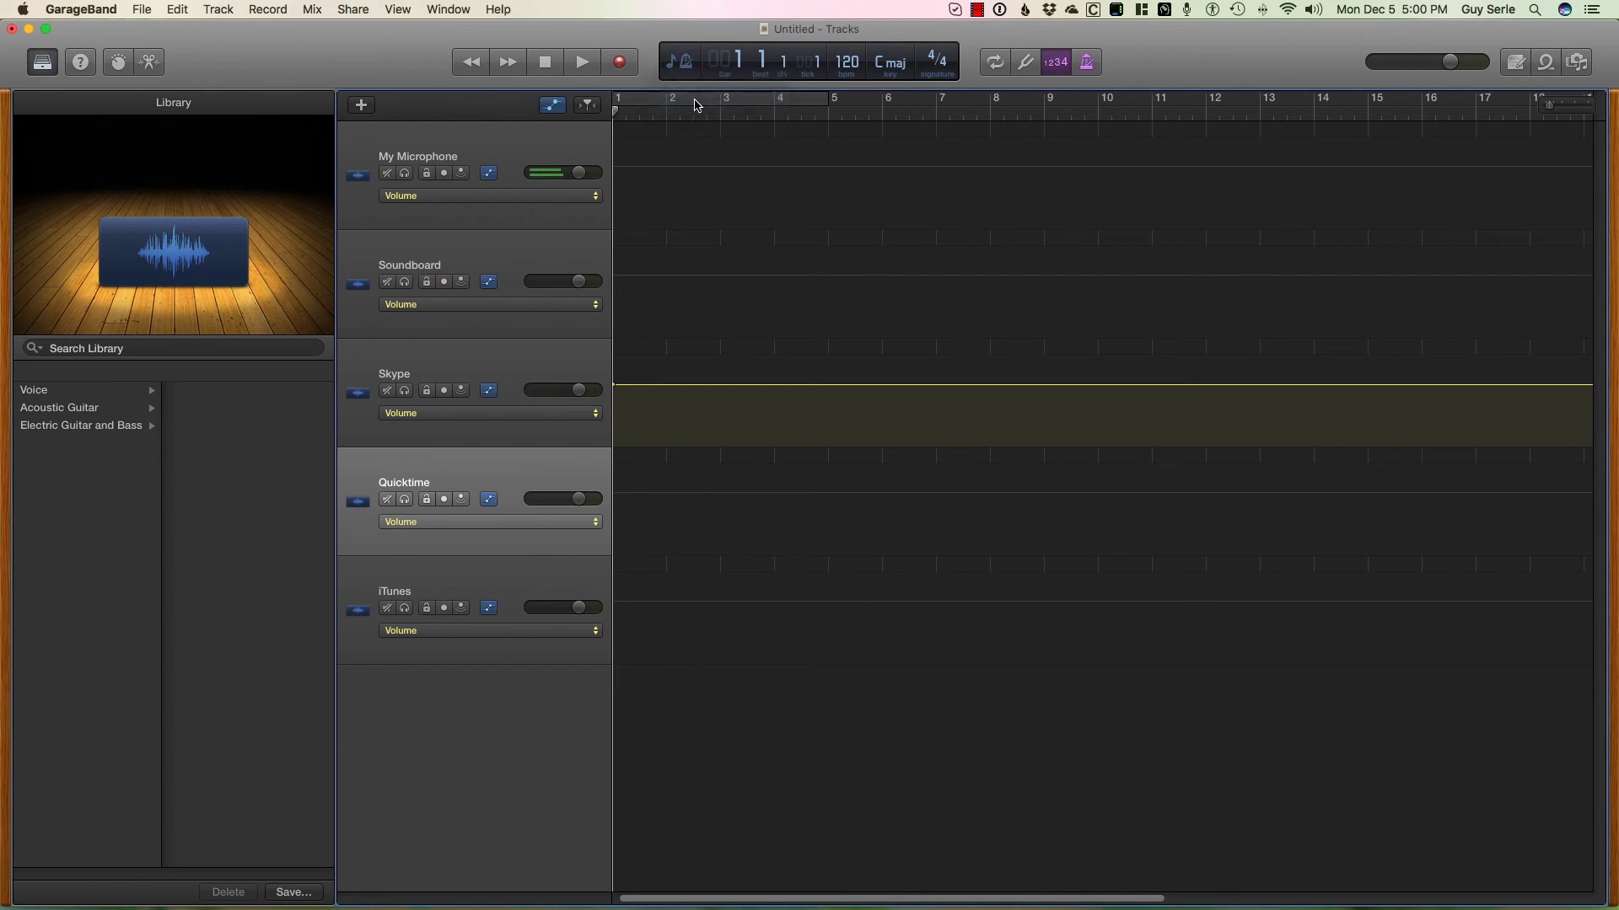
click(621, 64)
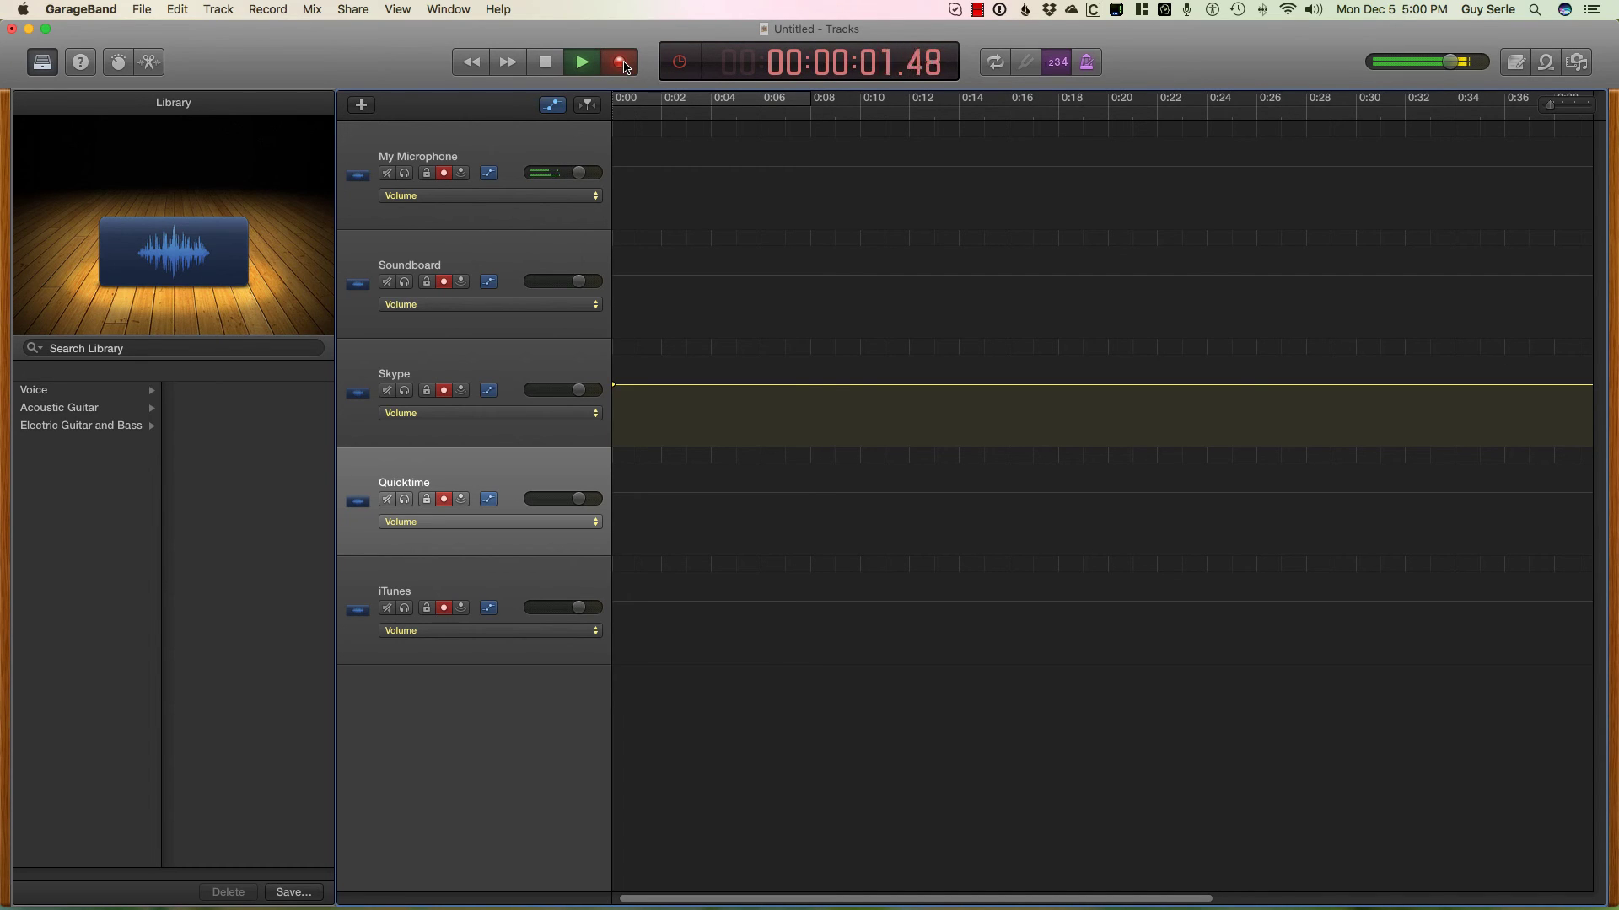